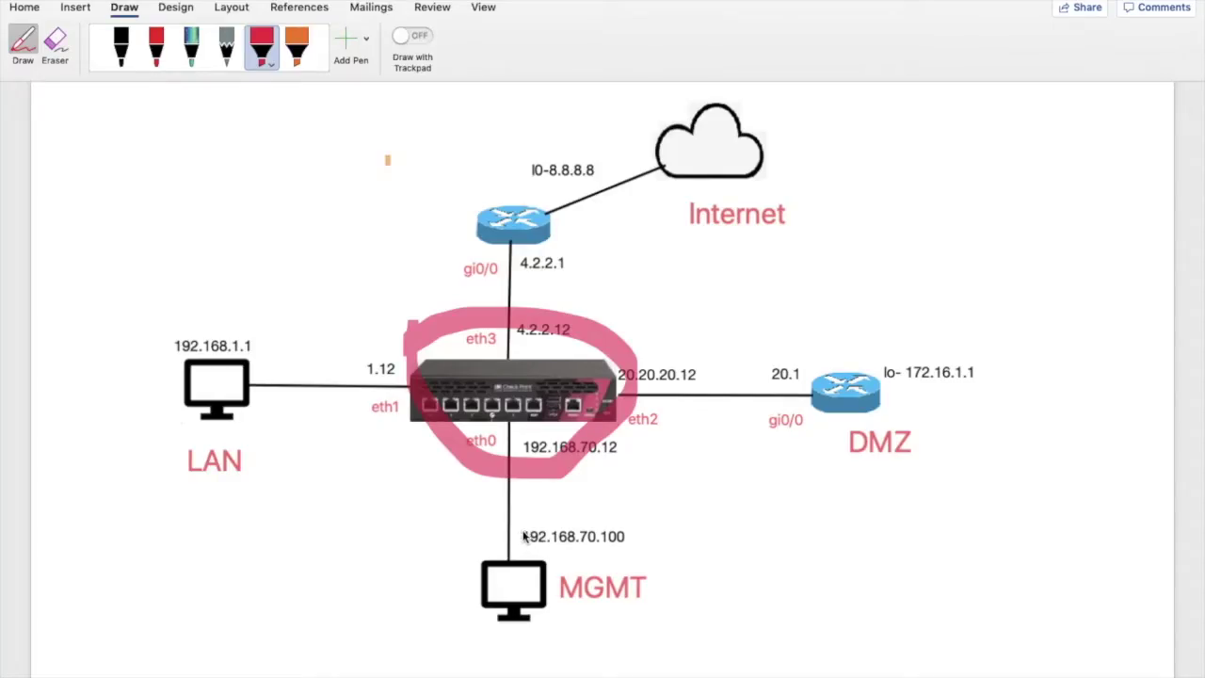
Mark the management PC's address on the Word network diagram.
mouse_move(520, 531)
left_mouse_down()
mouse_move(659, 537)
mouse_move(515, 540)
left_mouse_up()
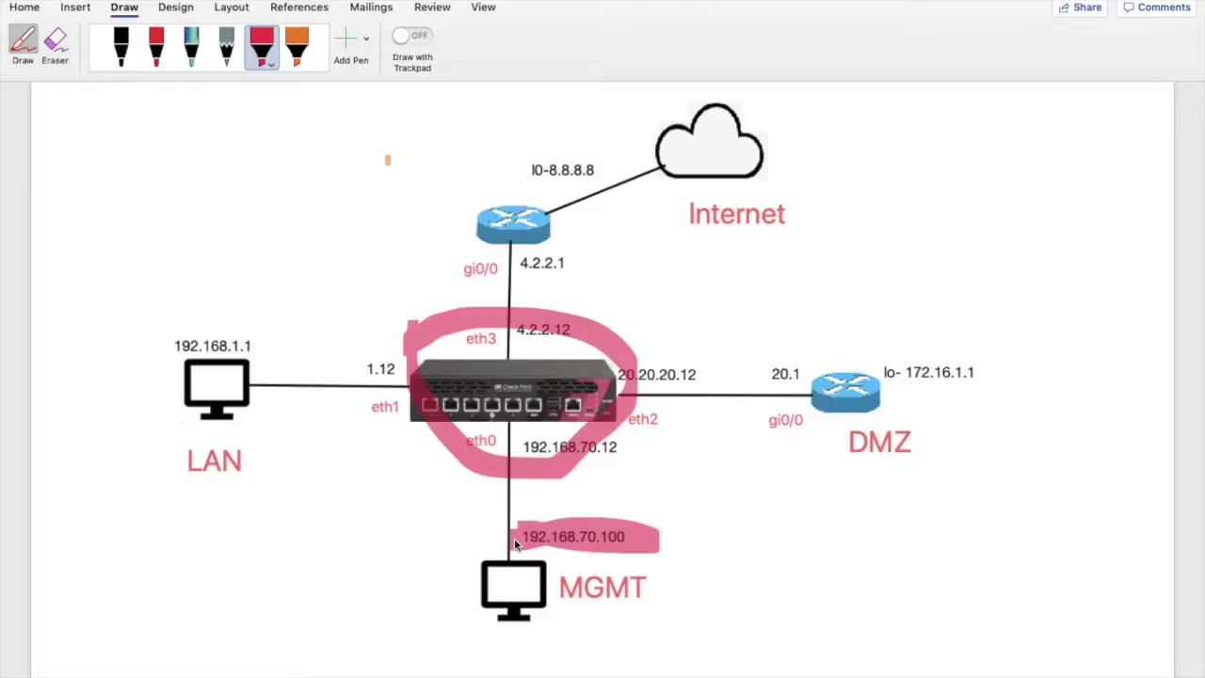
mouse_move(834, 671)
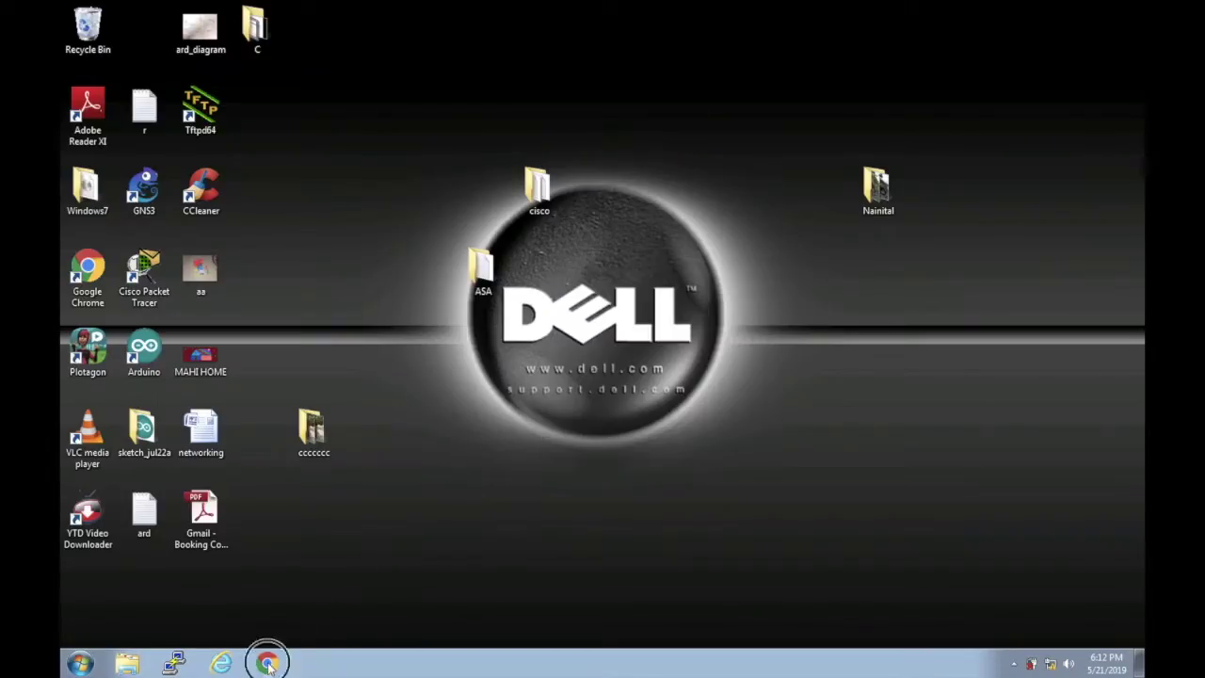
left_click(267, 663)
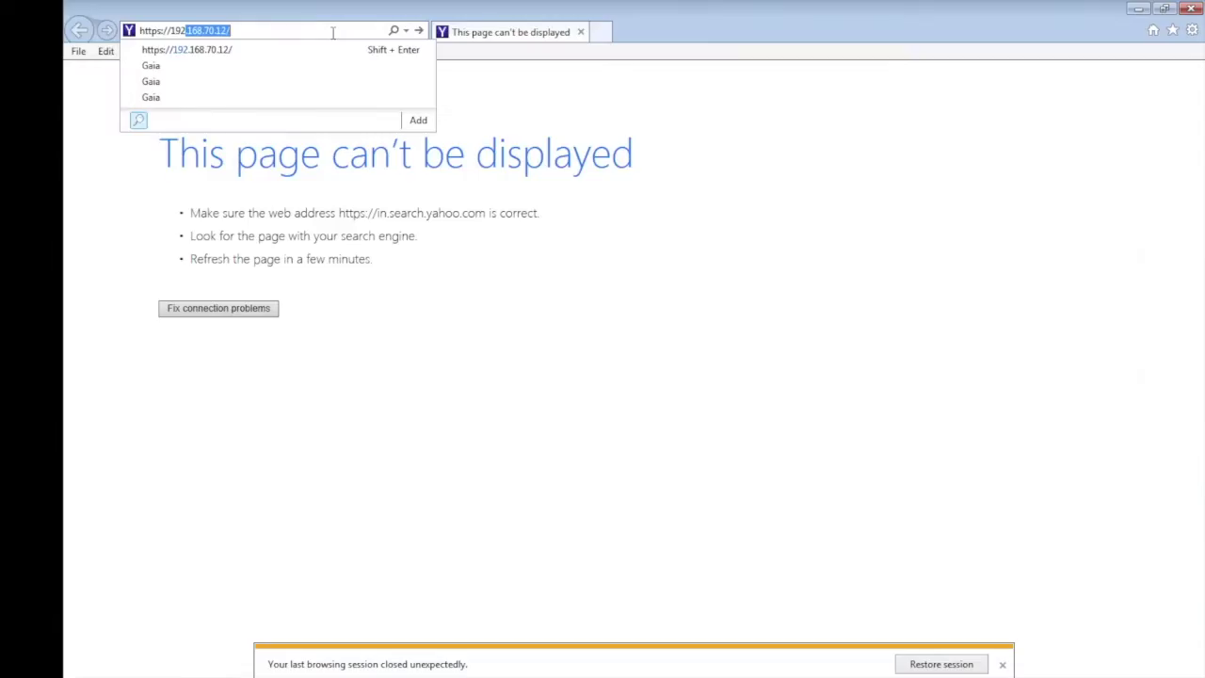
key("Return")
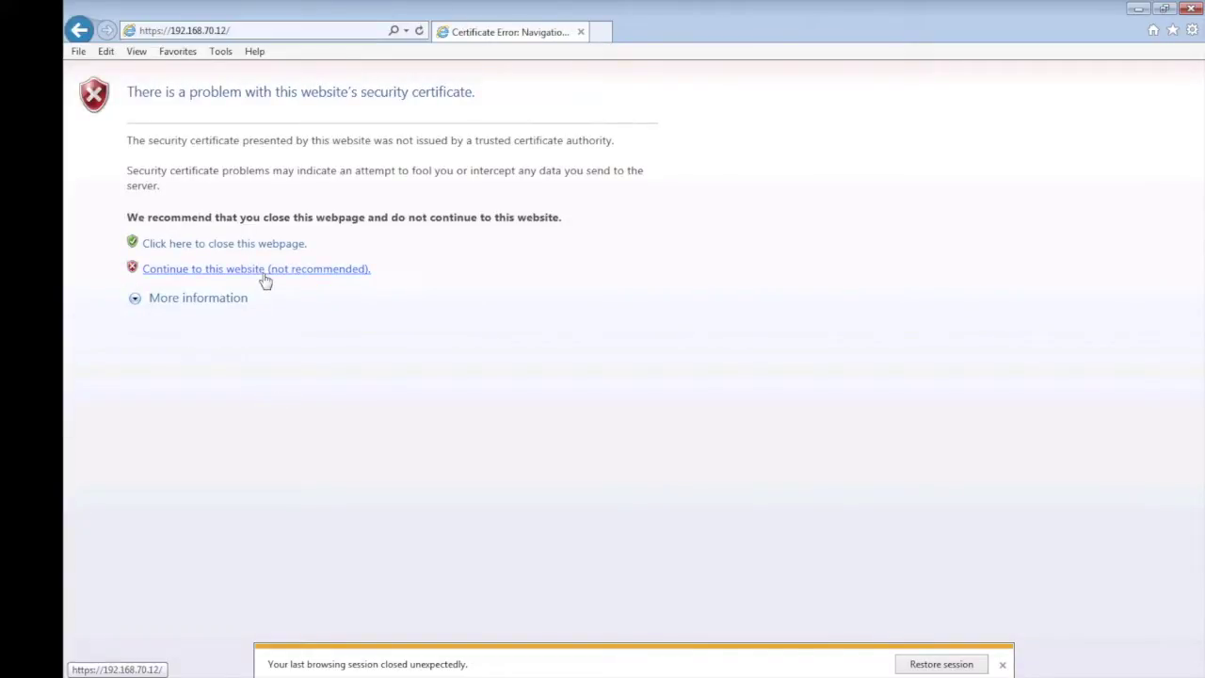
left_click(264, 270)
type("admin*******")
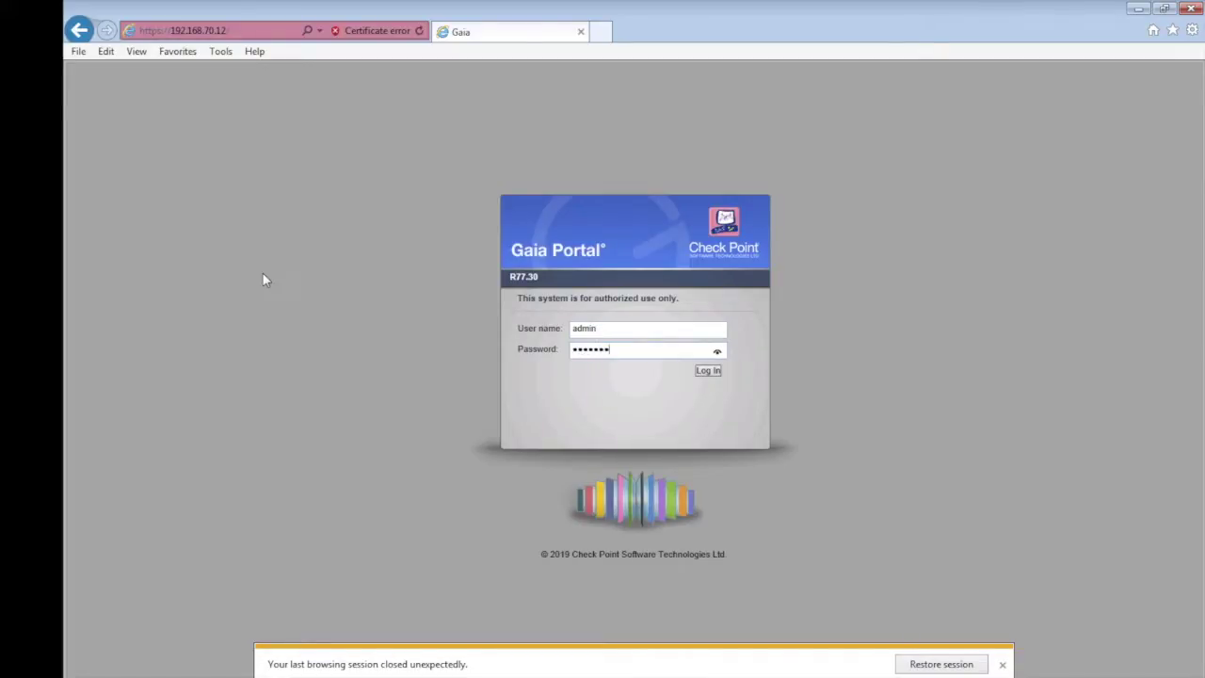
key("Return")
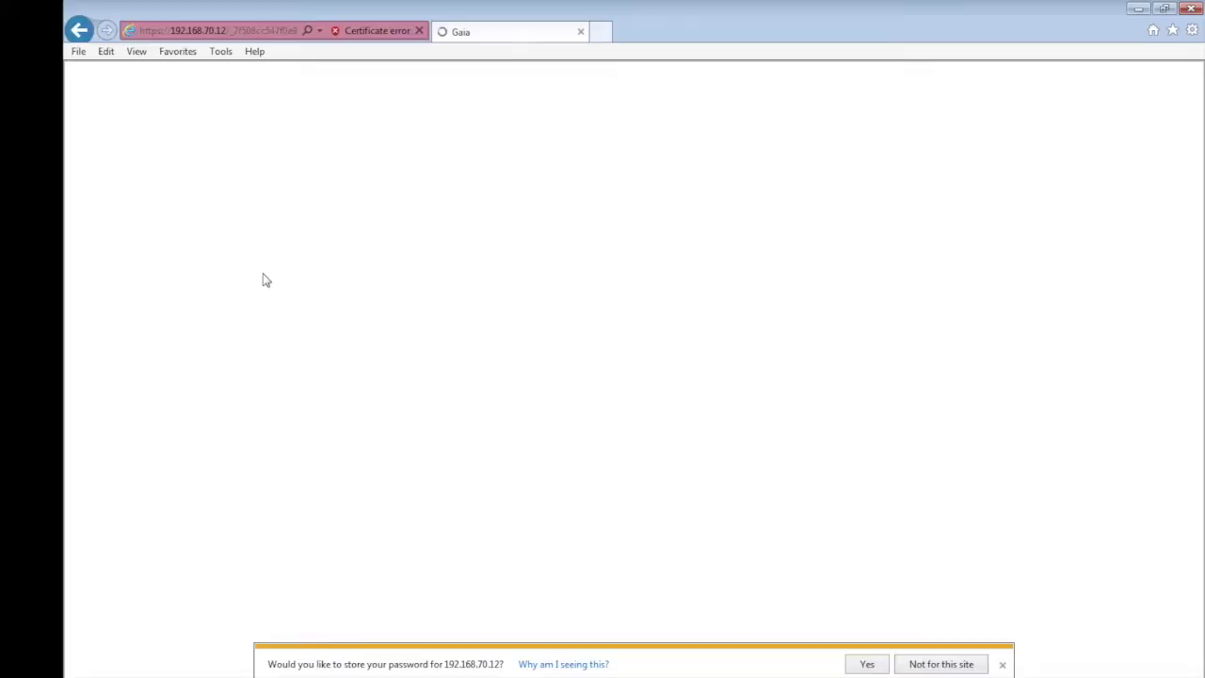
Decline saving the password, list the Network Interfaces with eth0 selected, and mark the LAN link addresses on the diagram.
left_click(968, 665)
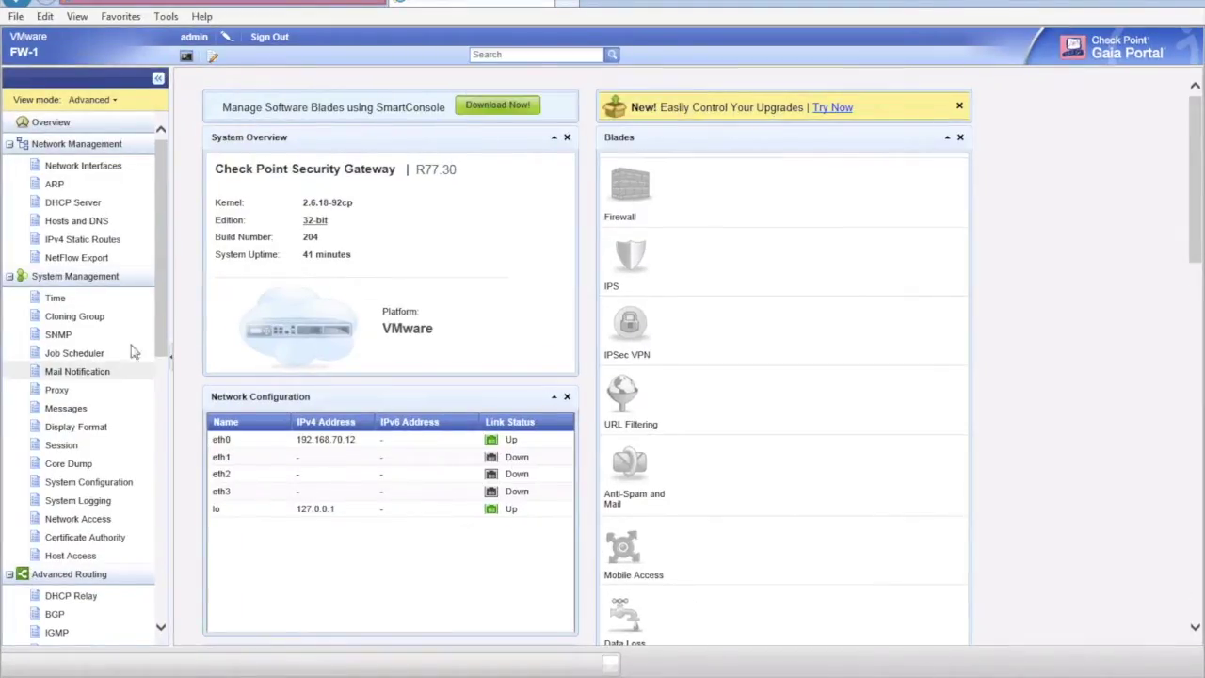
left_click(91, 169)
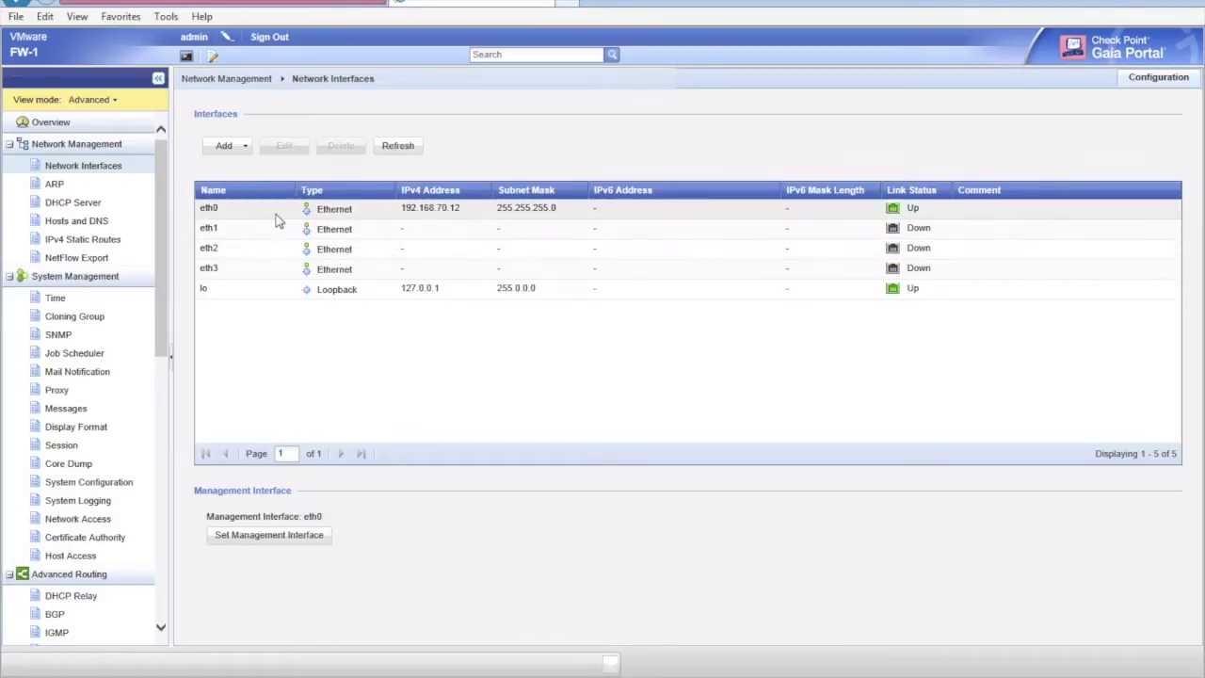
left_click(311, 209)
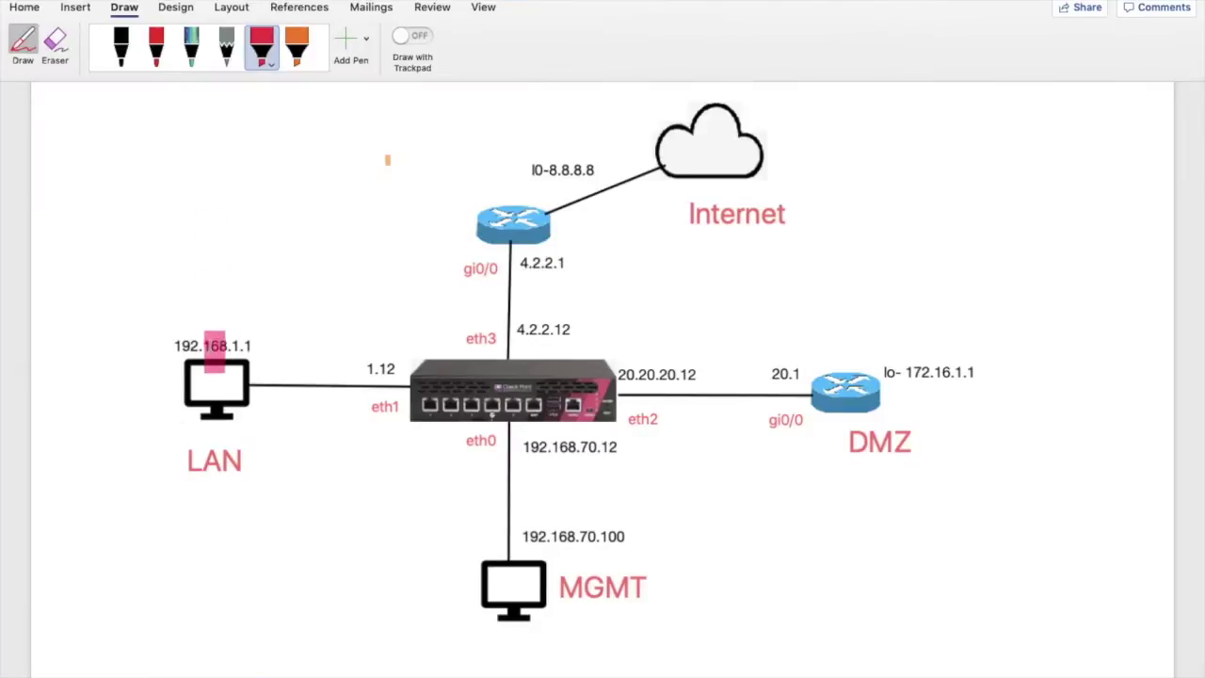
left_click_drag(173, 351, 411, 354)
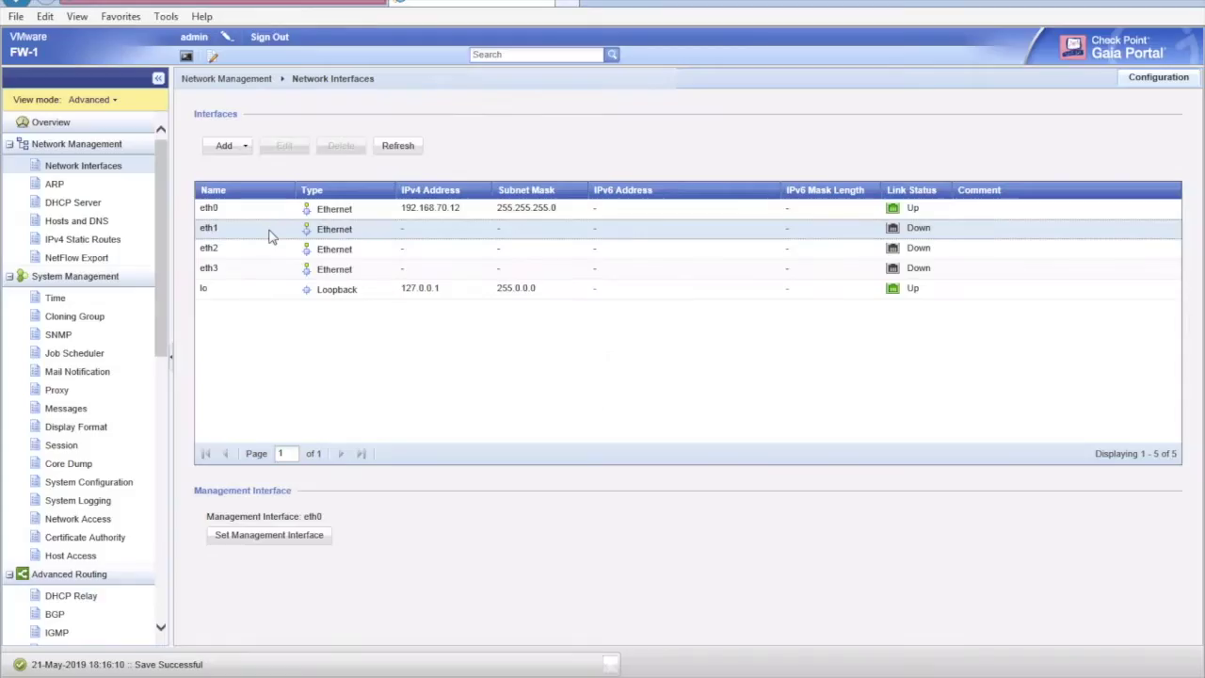
Assign eth1 the IPv4 address 192.168.1.12 with subnet mask 255.255.255.0.
double_click(270, 235)
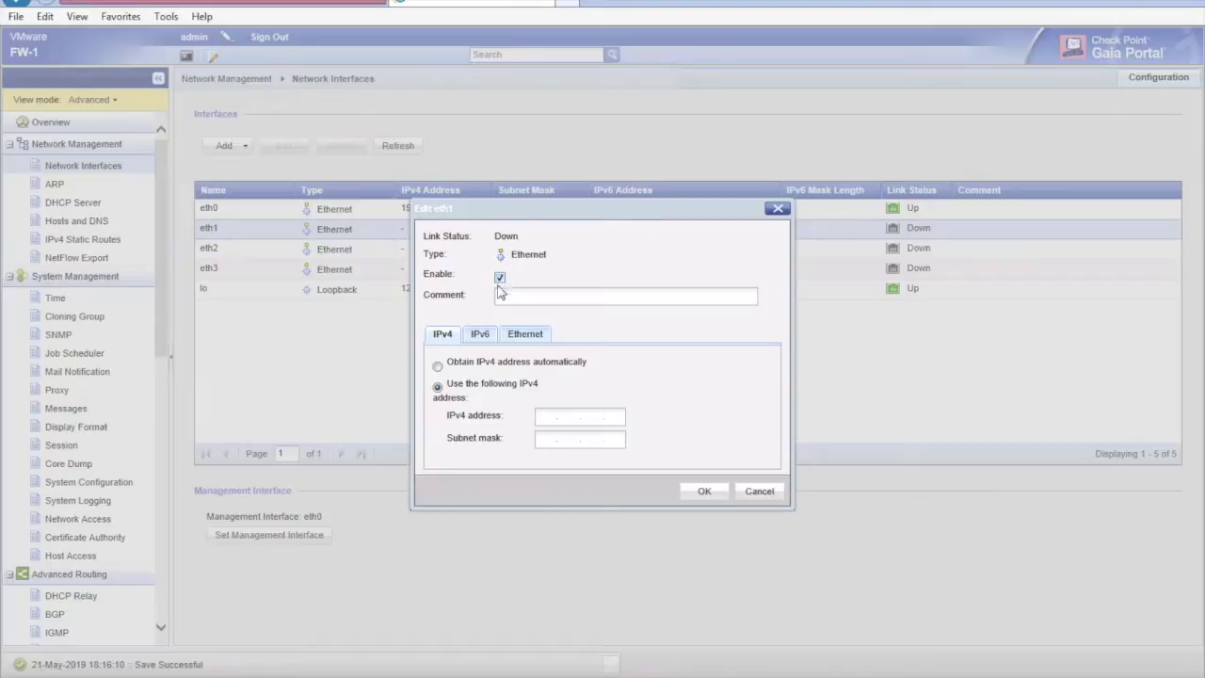
left_click(546, 412)
type("192.168.1.12")
left_click(550, 437)
type("255.255.255.0")
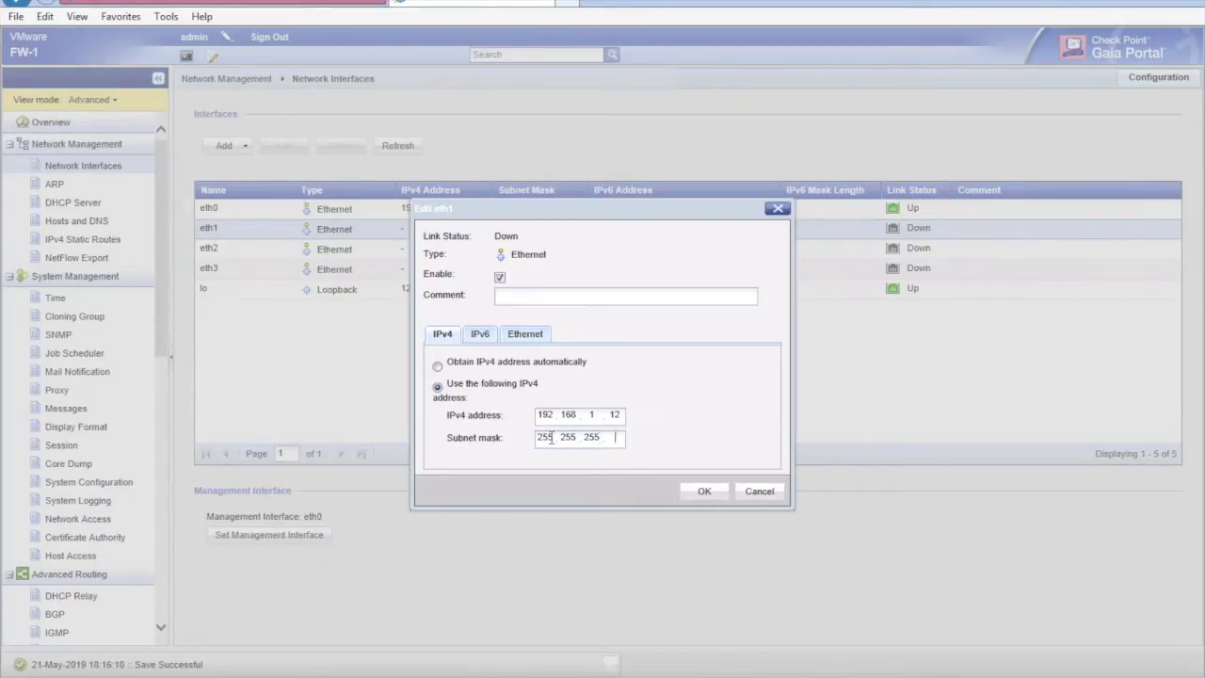
left_click(694, 490)
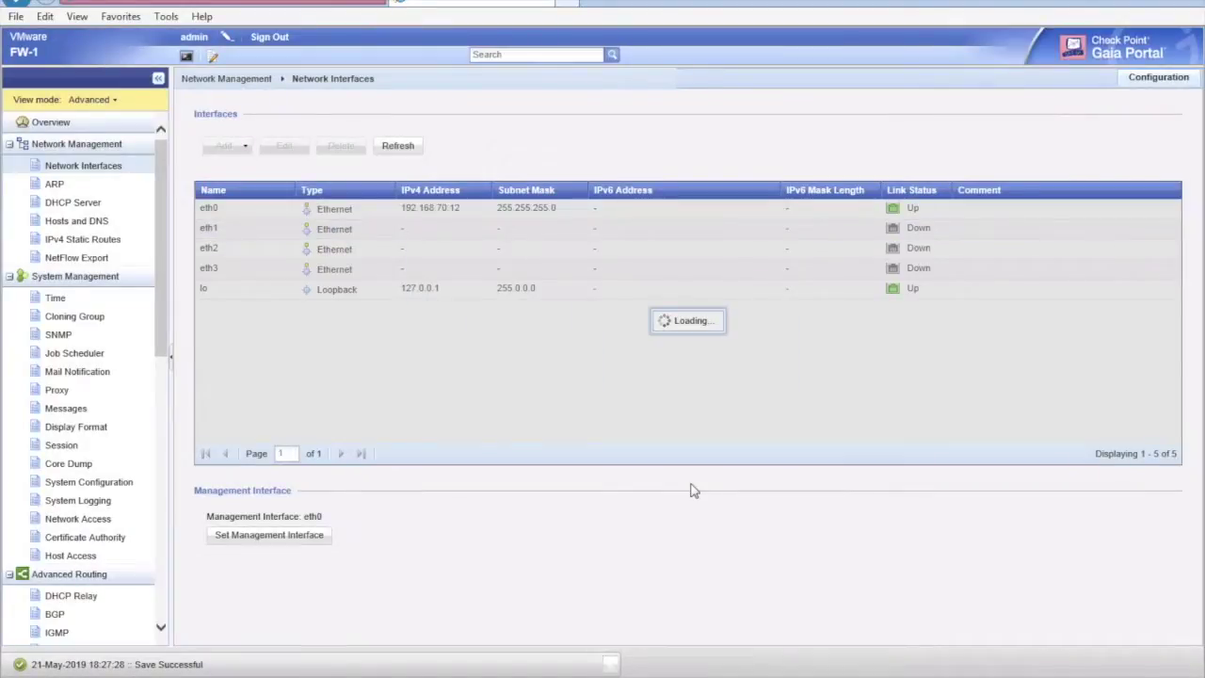
left_click(253, 258)
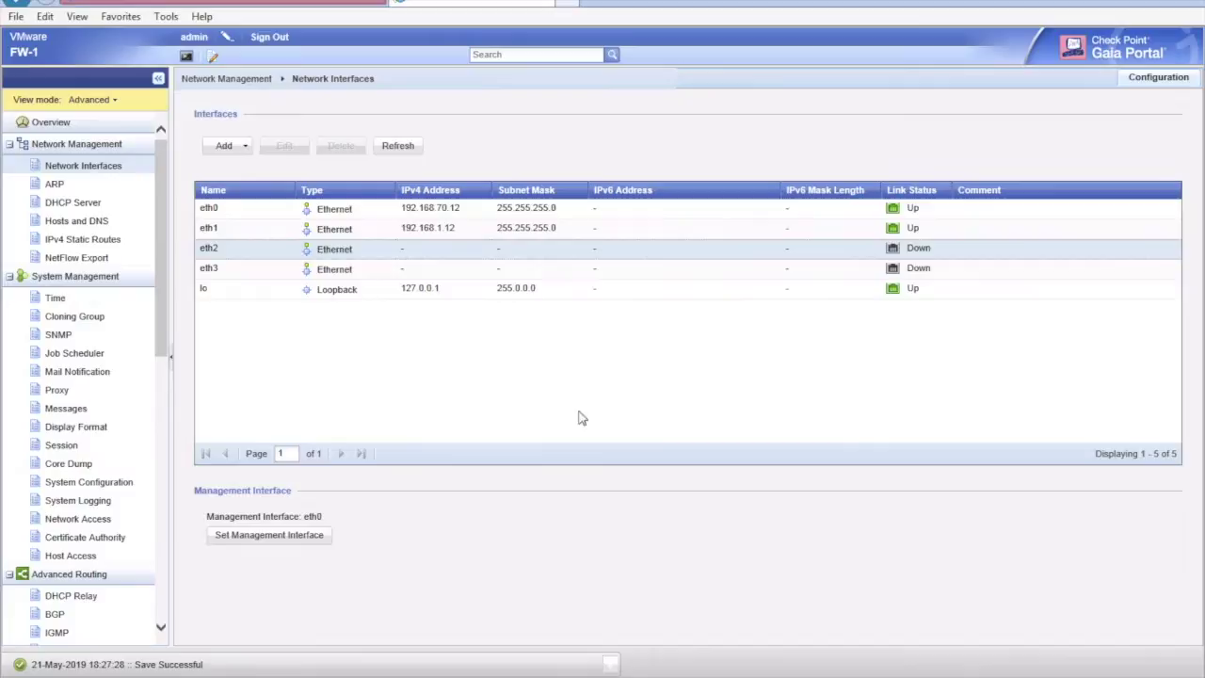
Enable eth2 and assign it 20.20.20.12 with subnet mask 255.255.255.0.
double_click(393, 252)
left_click(500, 278)
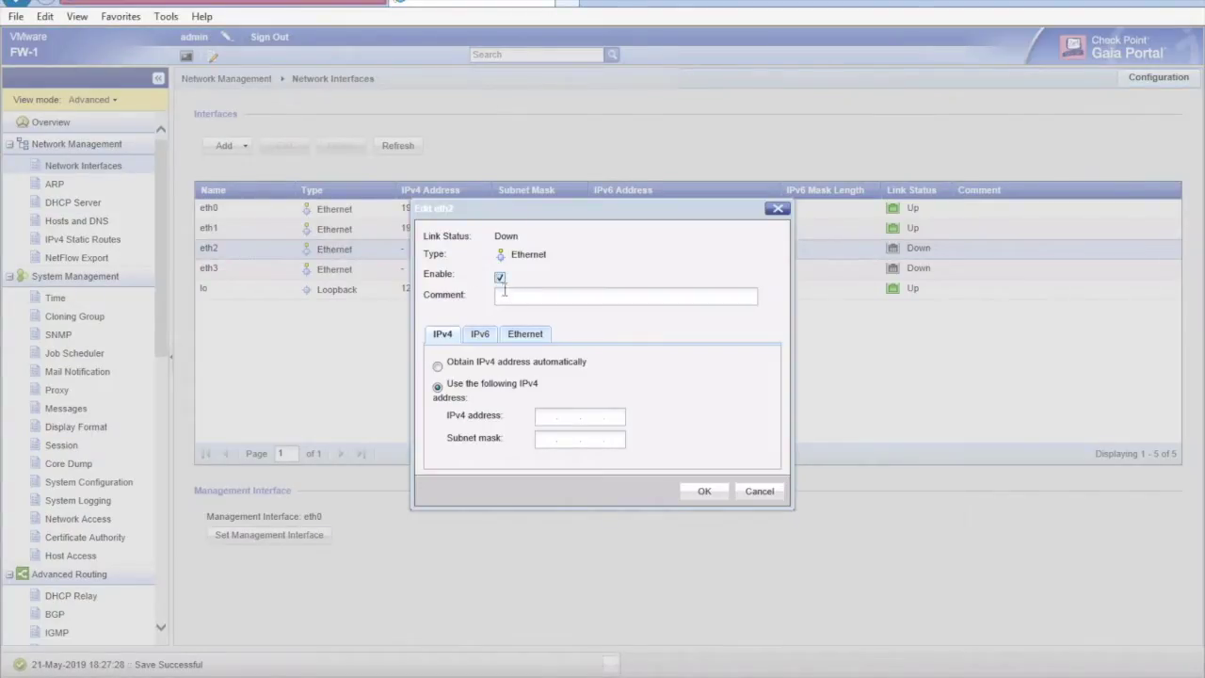
left_click(507, 297)
left_click(543, 414)
type("20")
type(".20.20.1")
type("2")
type("255.2")
type("55")
type("255")
type("0")
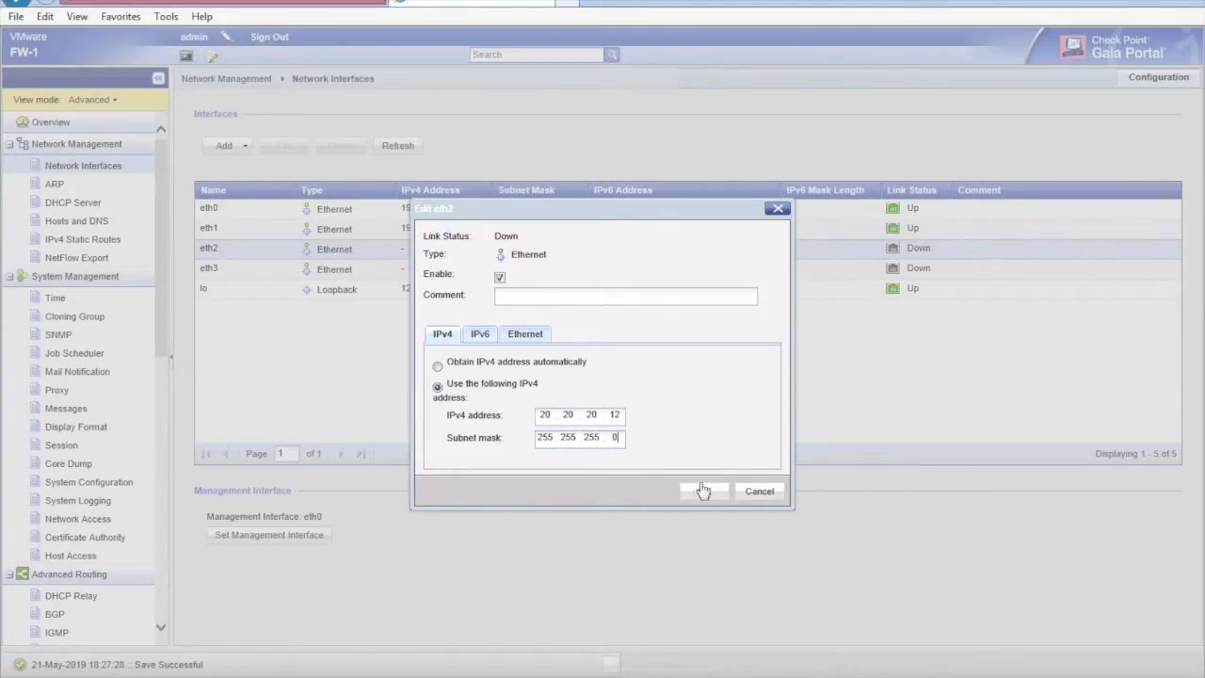
left_click(698, 494)
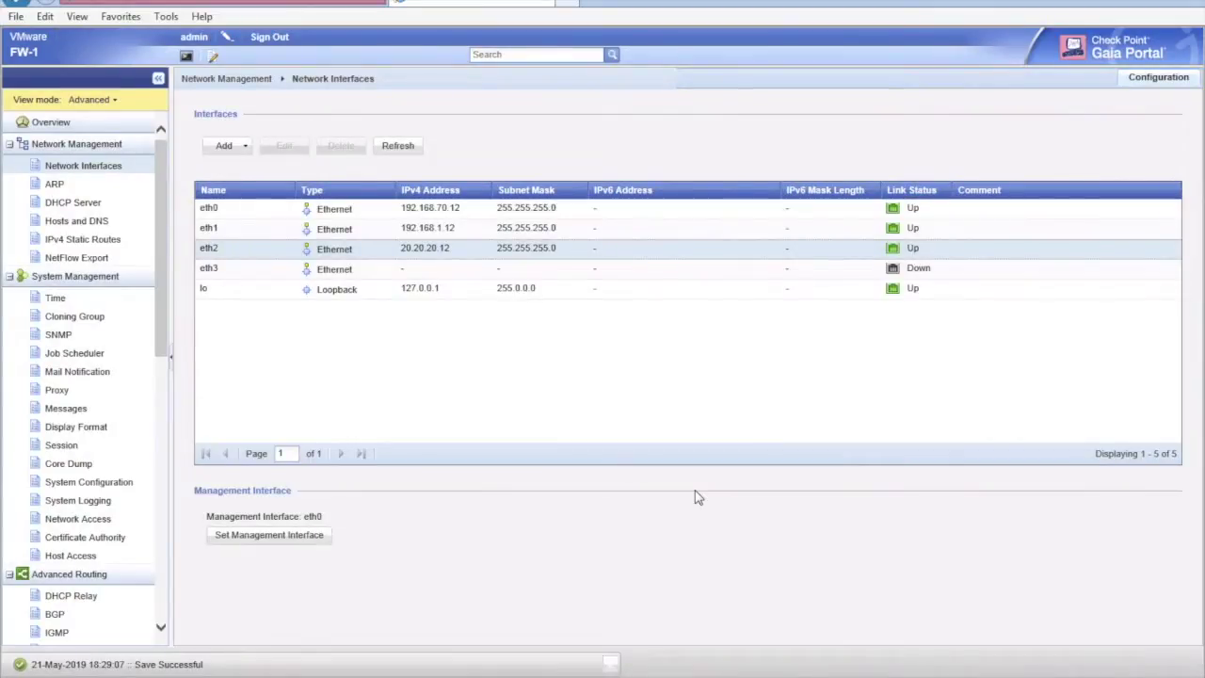
left_click(356, 271)
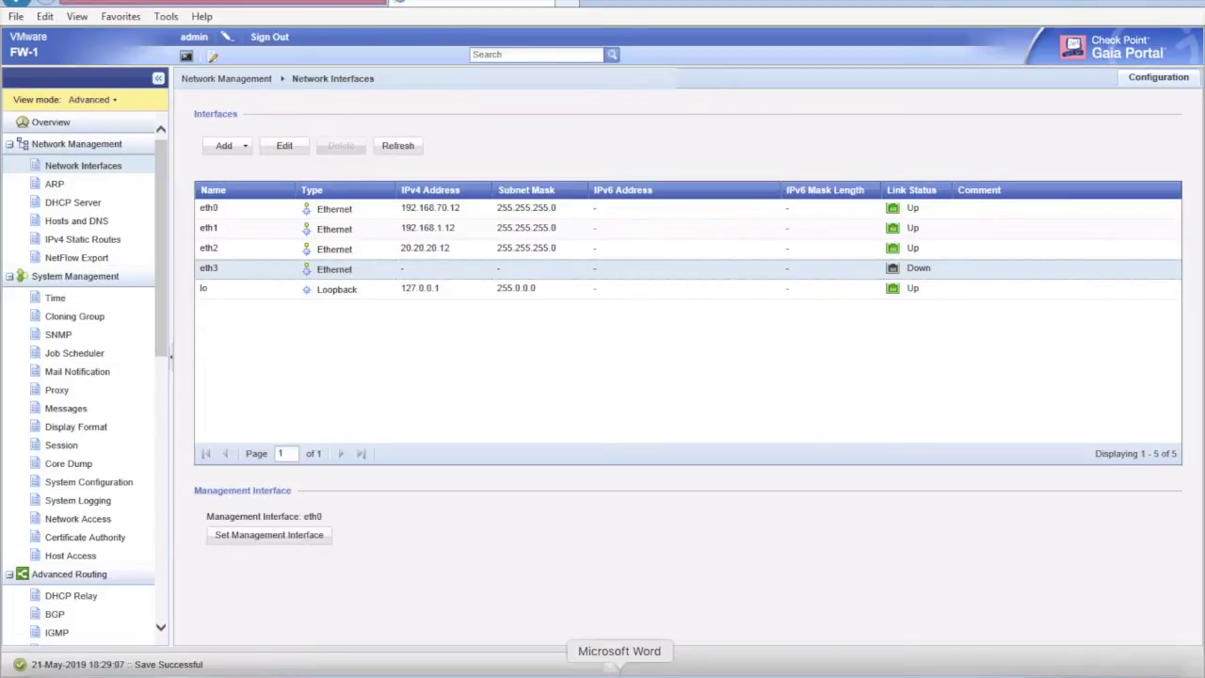
Assign eth3 the IPv4 address 4.2.2.12 with subnet mask 255.255.255.0, then return to the portal.
double_click(502, 269)
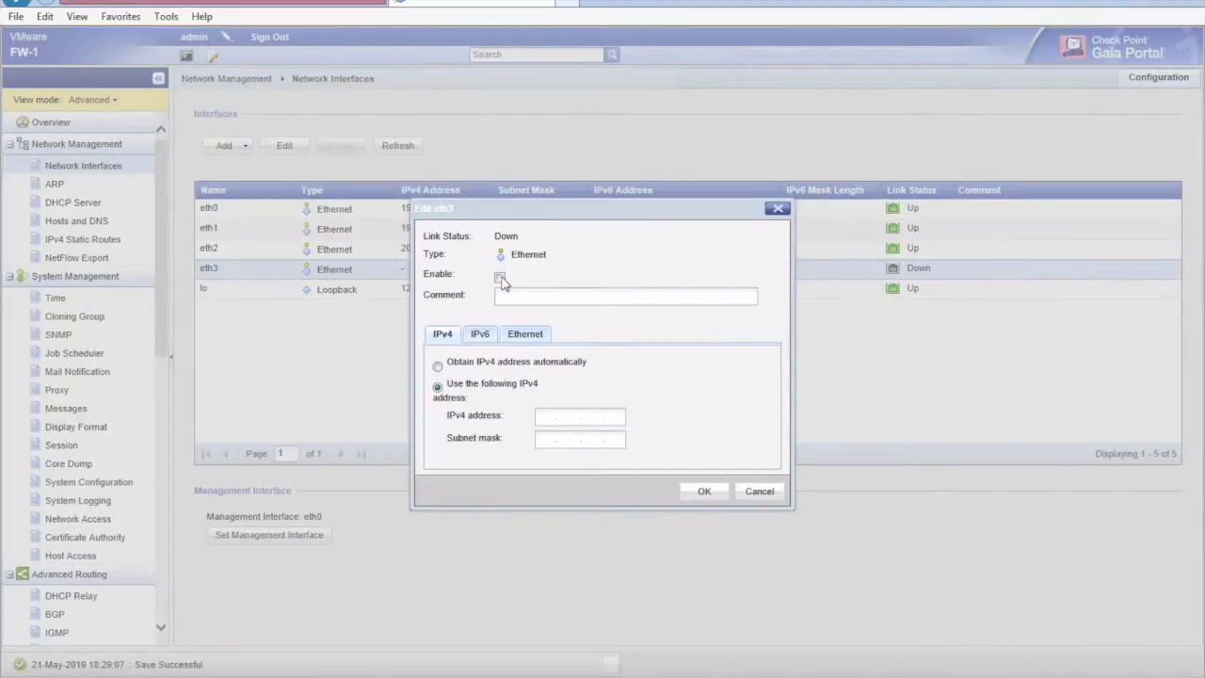
left_click(548, 418)
type("4.2.2.")
type("12")
type("255.255.2")
type("55.0")
left_click(704, 492)
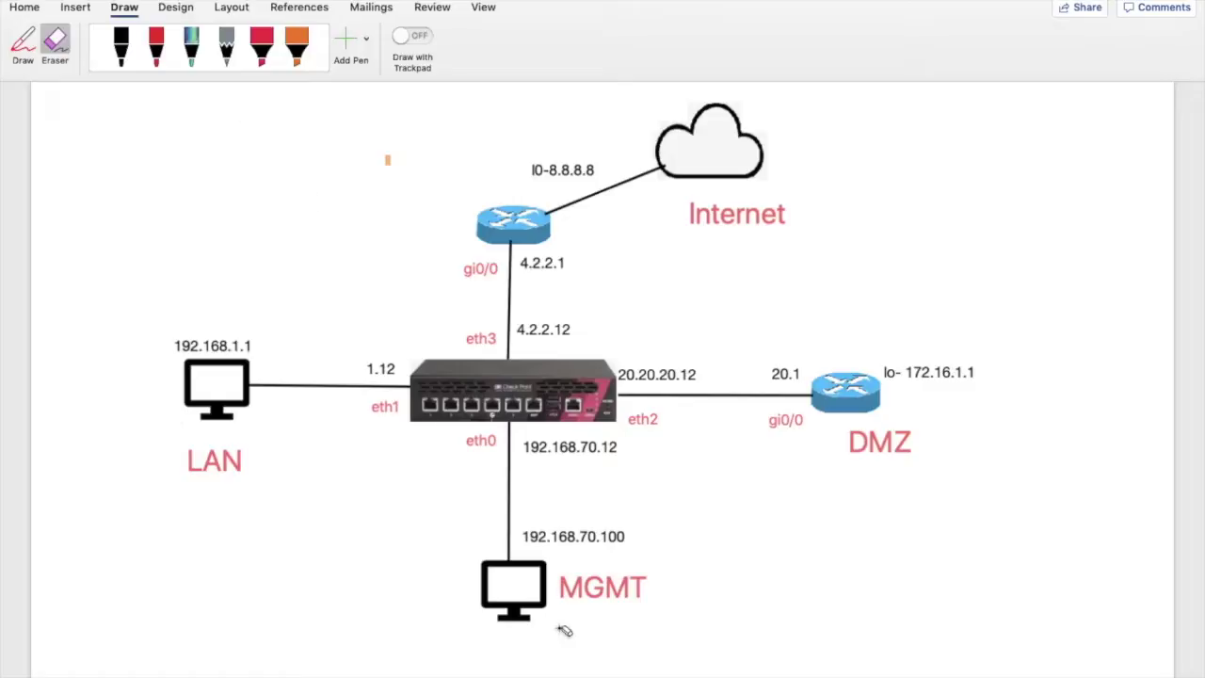
mouse_move(681, 671)
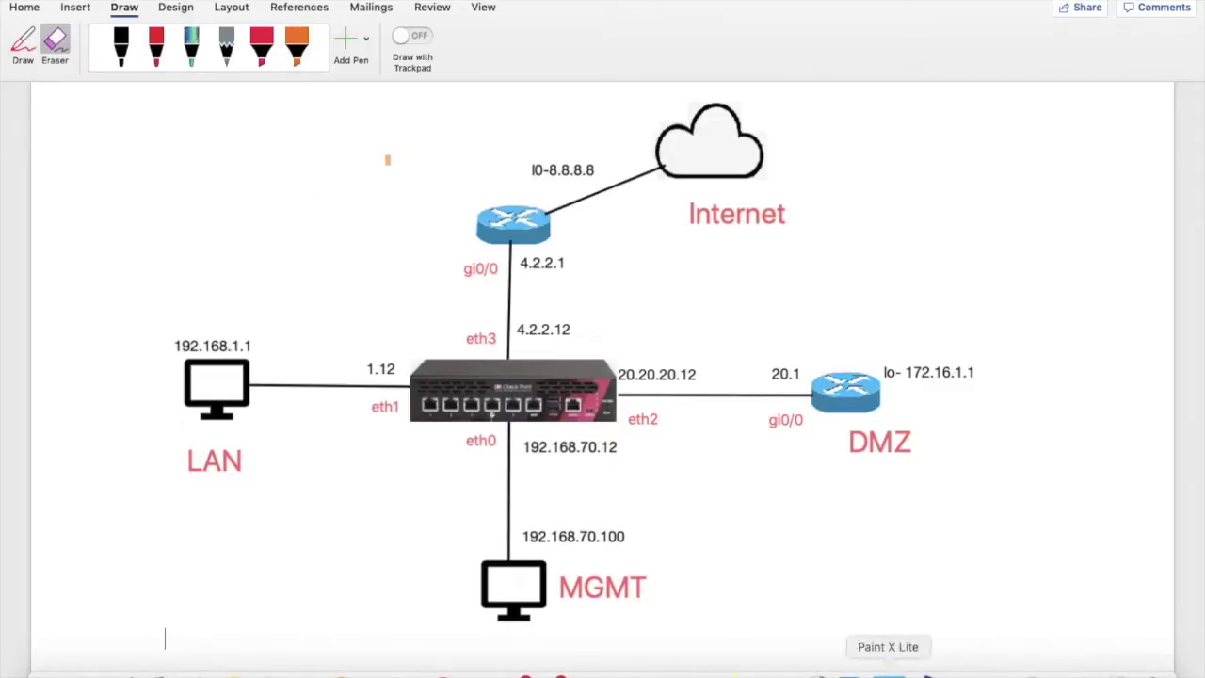
left_click(997, 671)
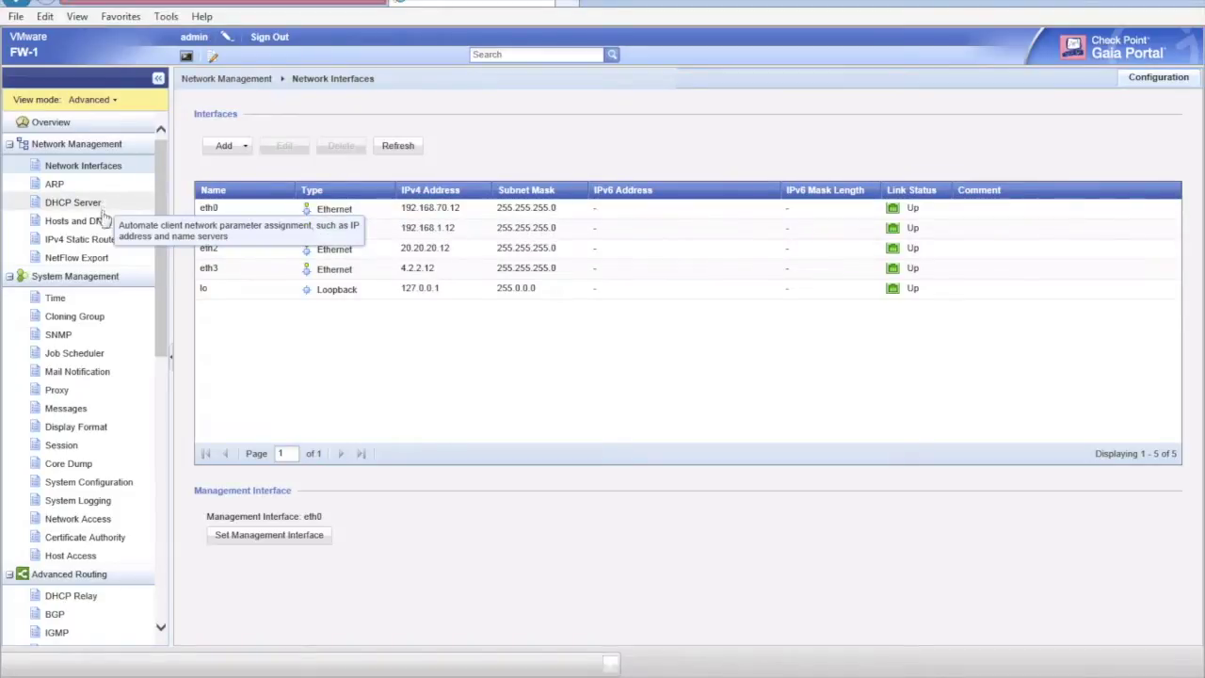
Edit the Default IPv4 static route to add gateway IP address 4.2.2.1.
left_click(107, 242)
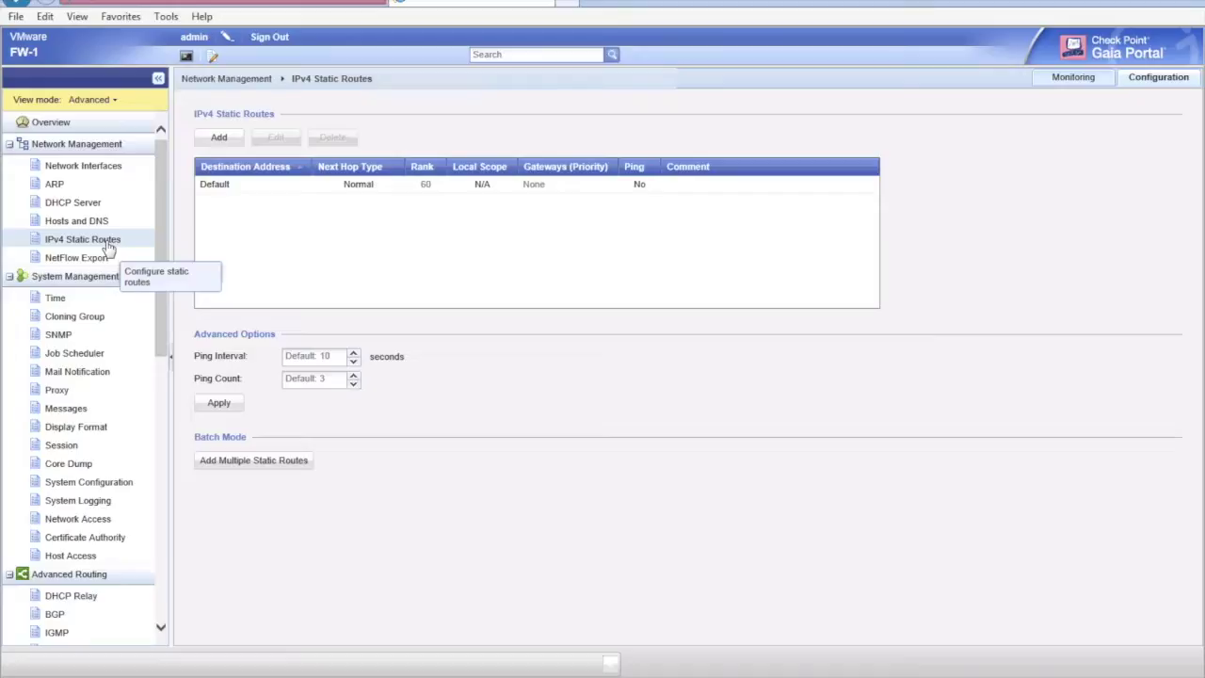
left_click(215, 185)
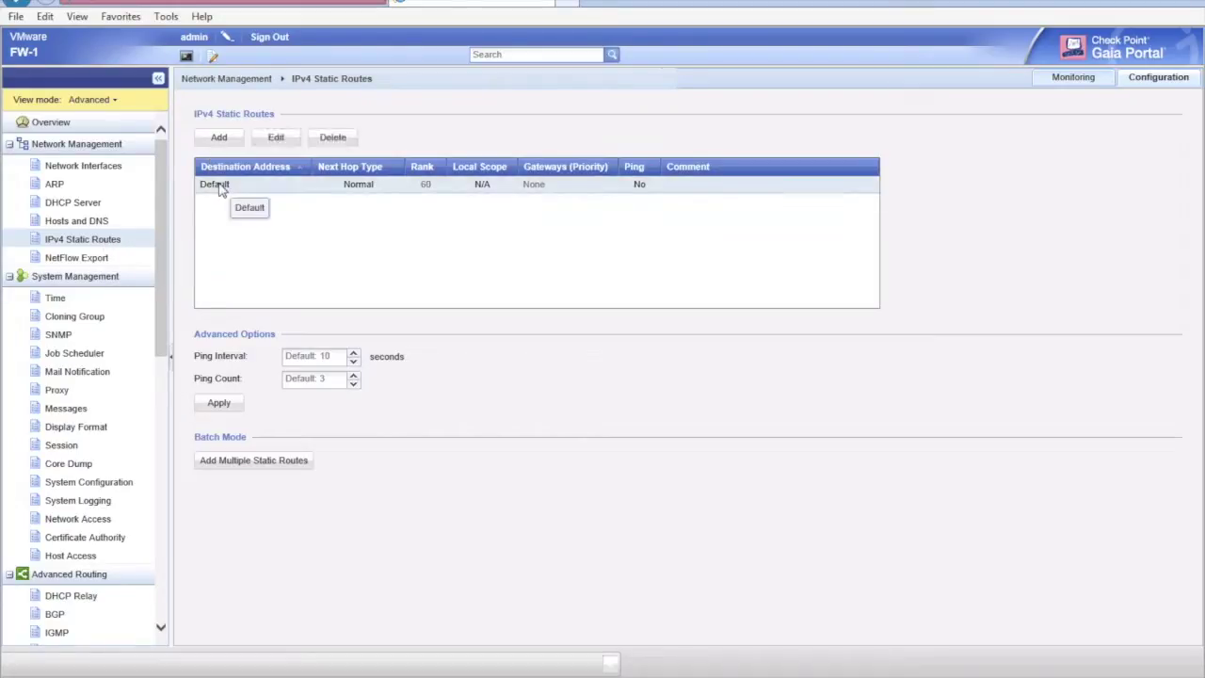
left_click(277, 137)
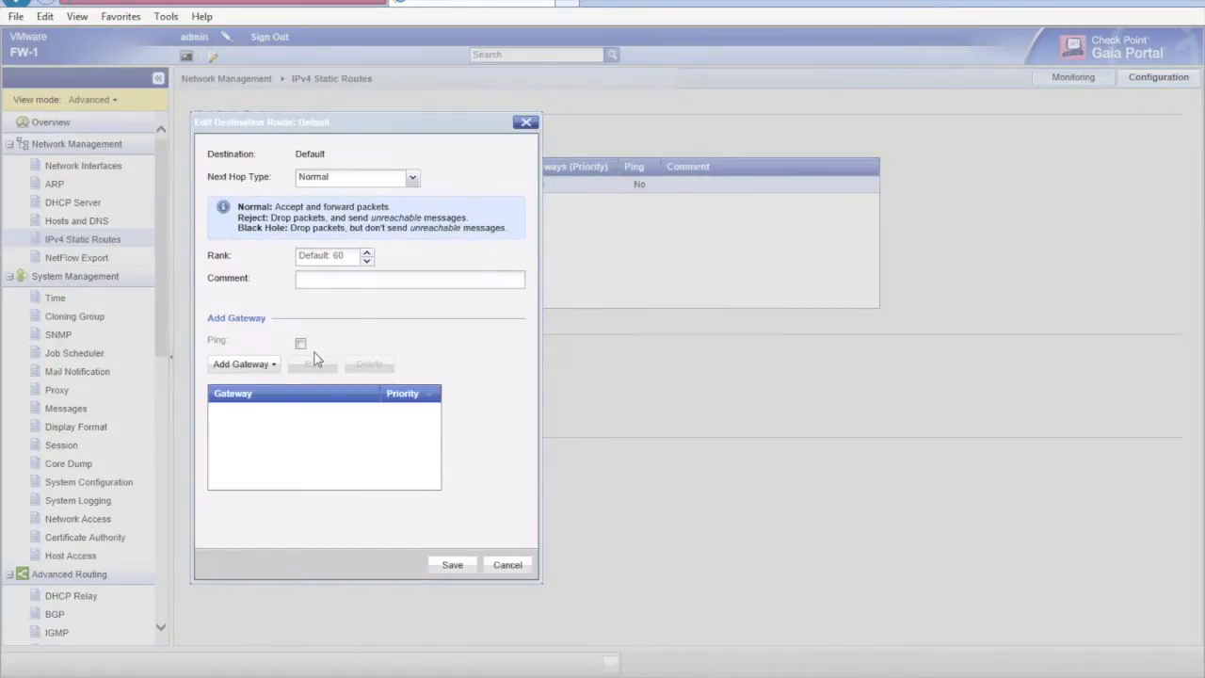
left_click(268, 373)
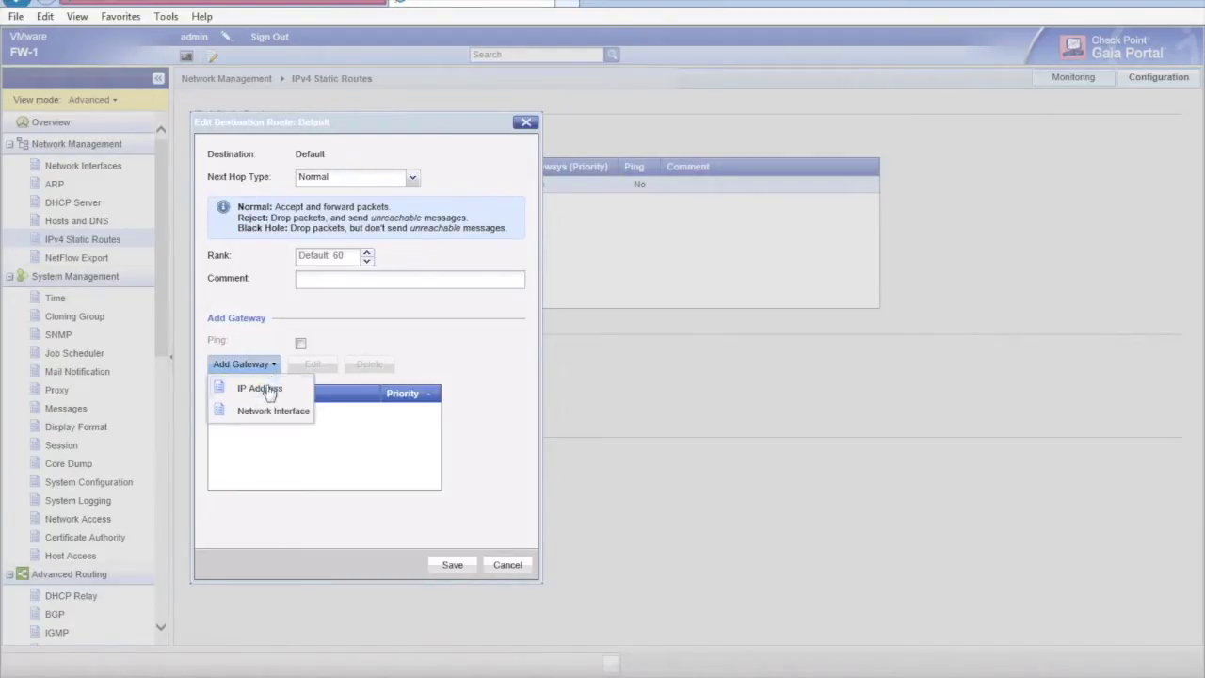
left_click(268, 387)
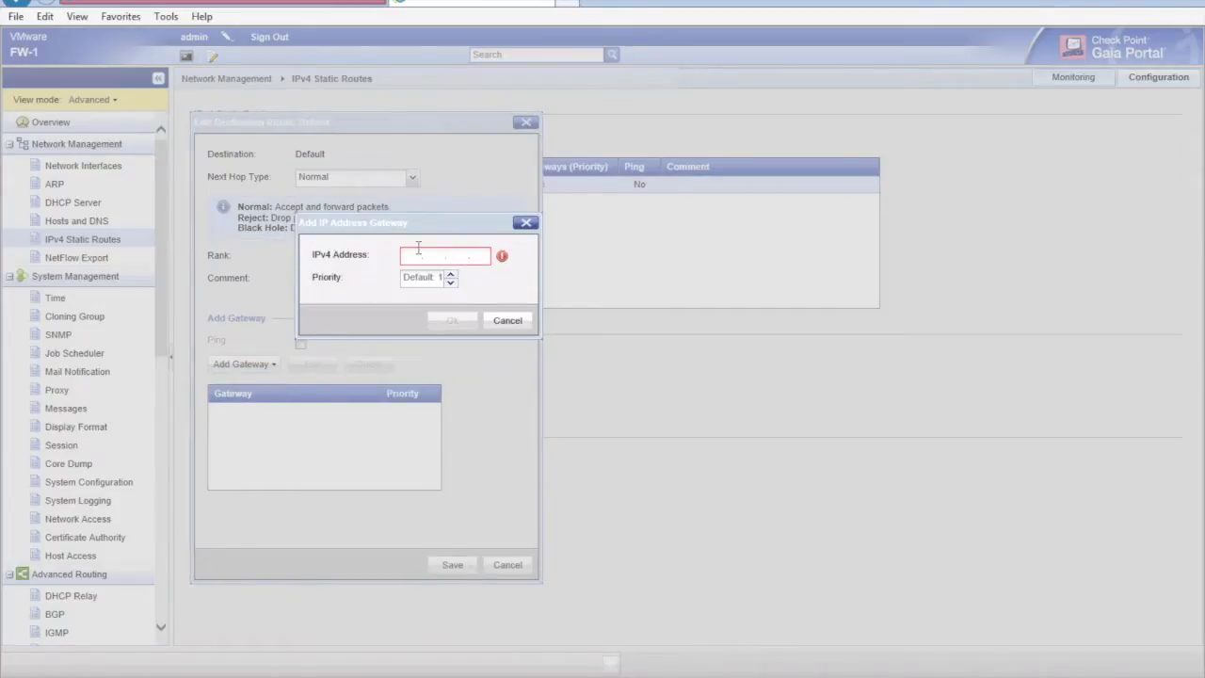
mouse_move(418, 248)
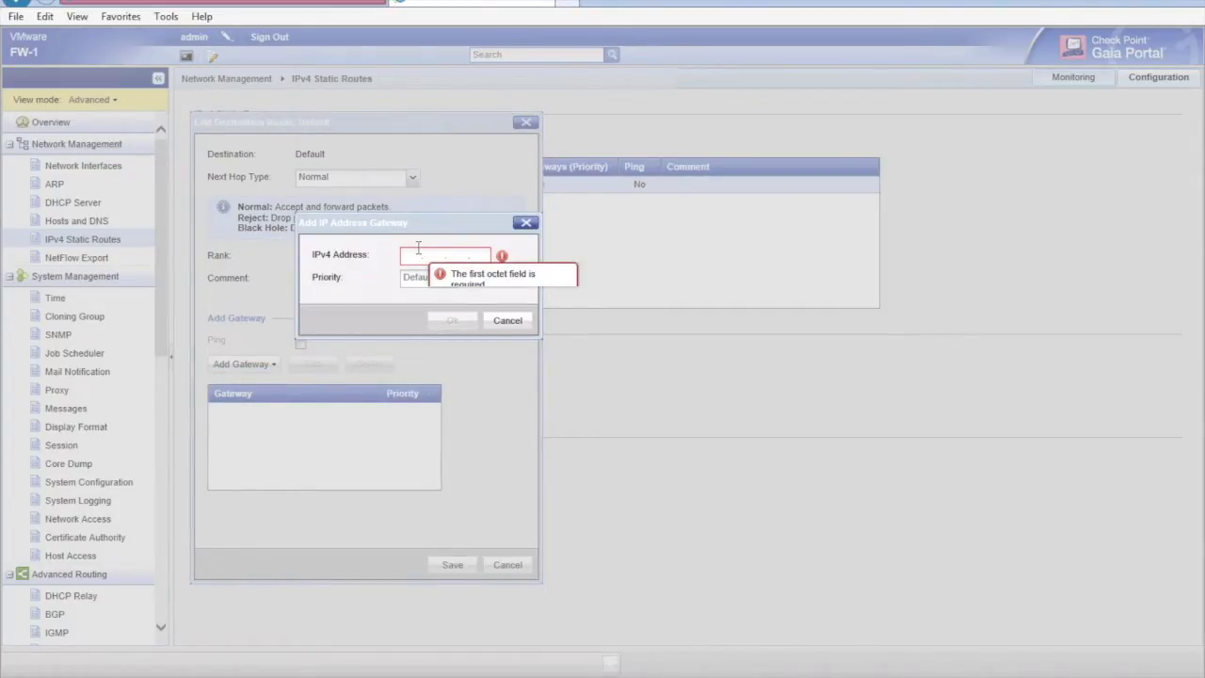
type("4.2.2.")
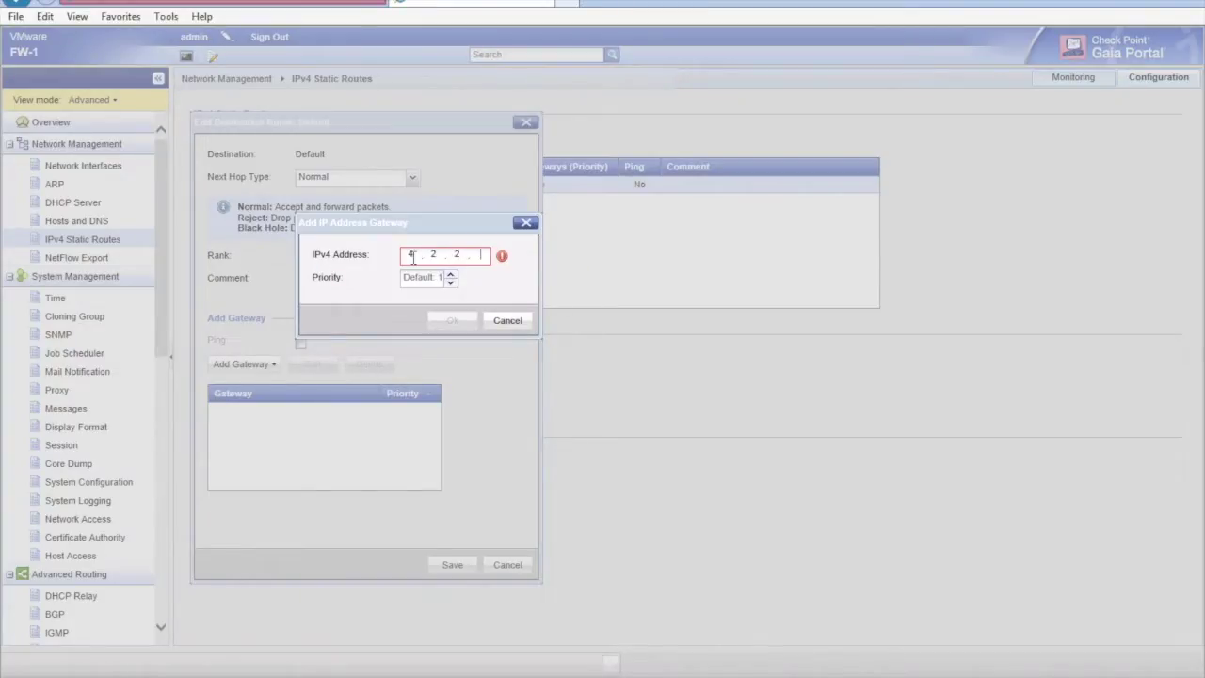
type("1")
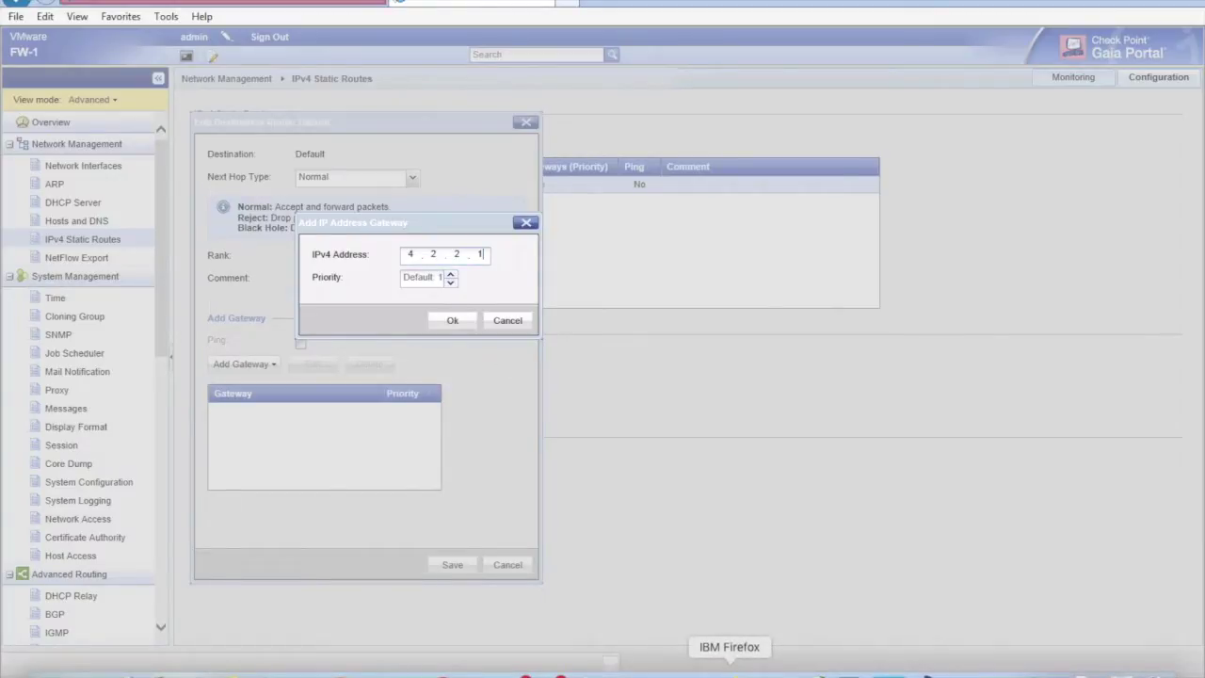
left_click(694, 664)
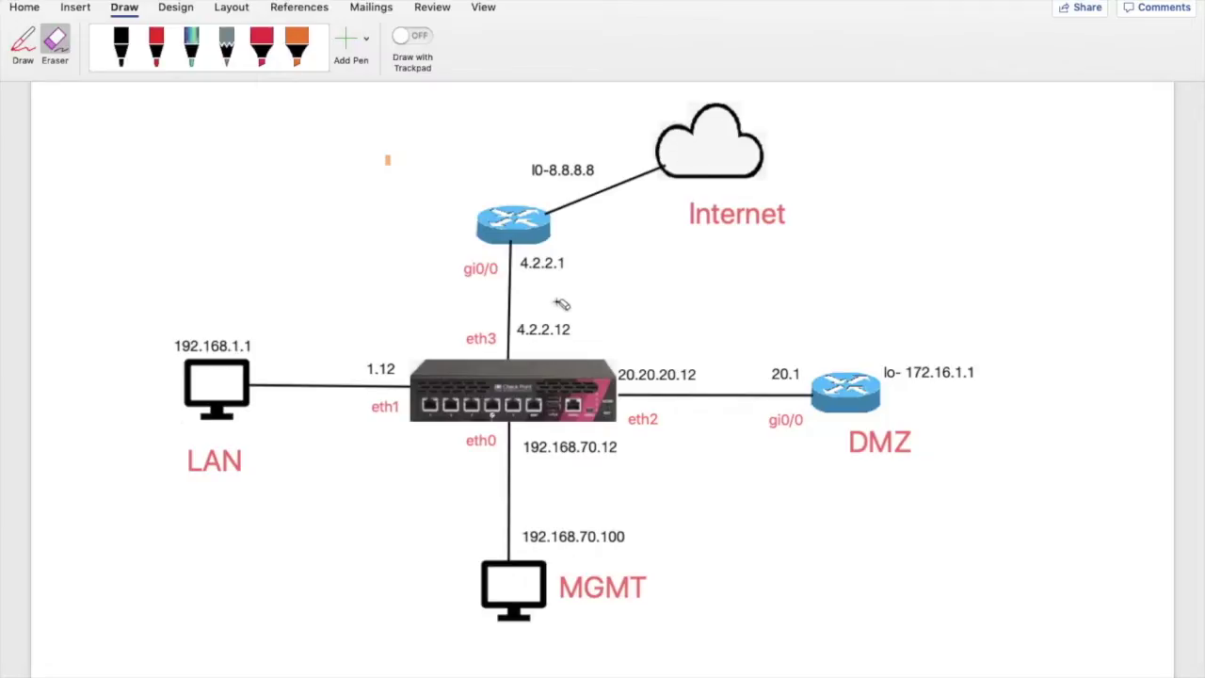
With the pink pen, circle lo- 172.16.1.1 and 20.1 by the DMZ router after undoing trial strokes.
left_click(262, 42)
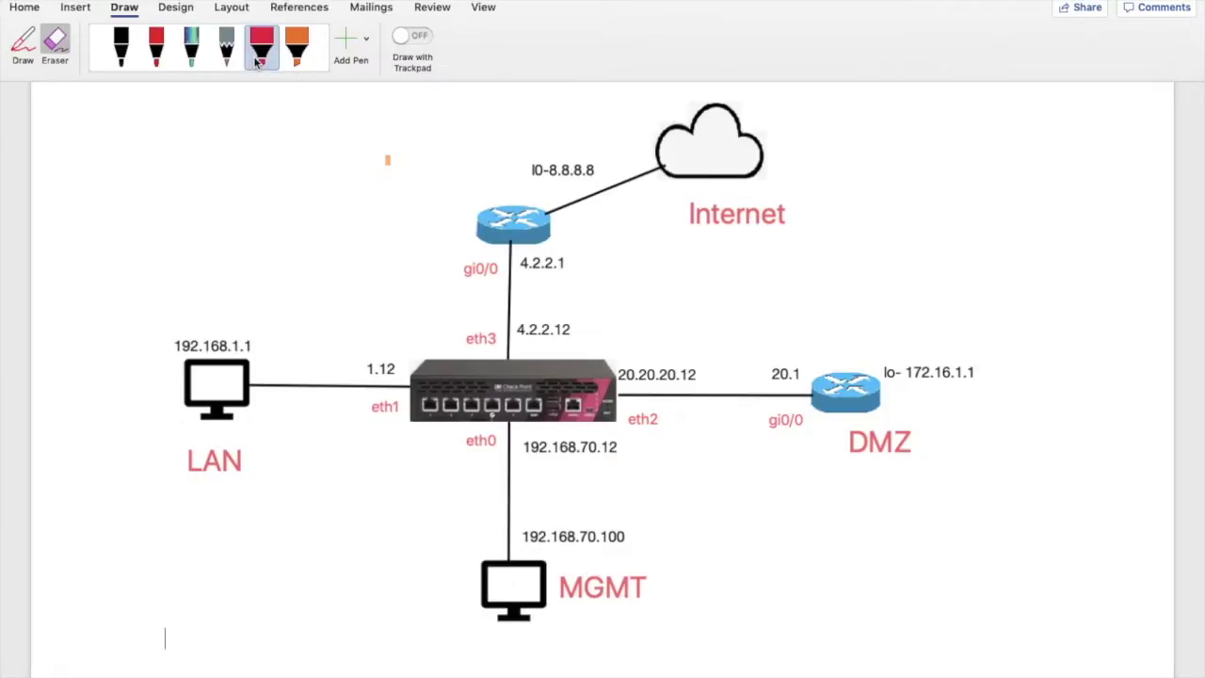
left_click_drag(476, 350, 653, 110)
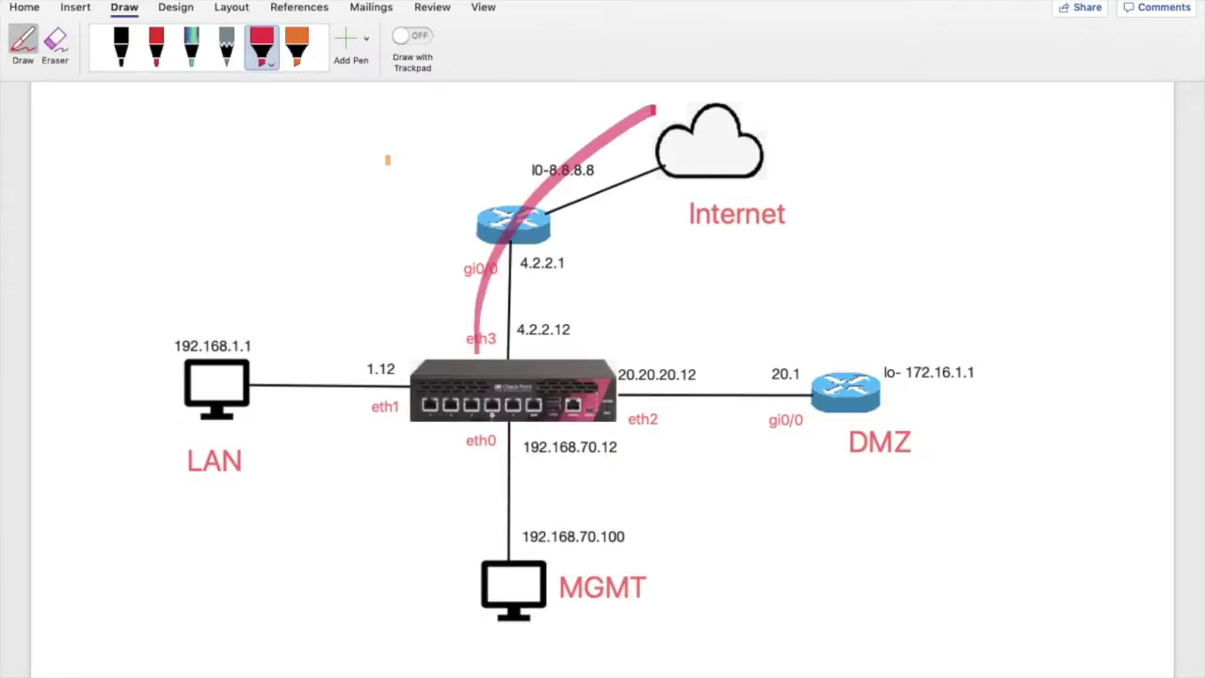
mouse_move(552, 243)
left_mouse_down()
mouse_move(542, 279)
mouse_move(561, 252)
left_mouse_up()
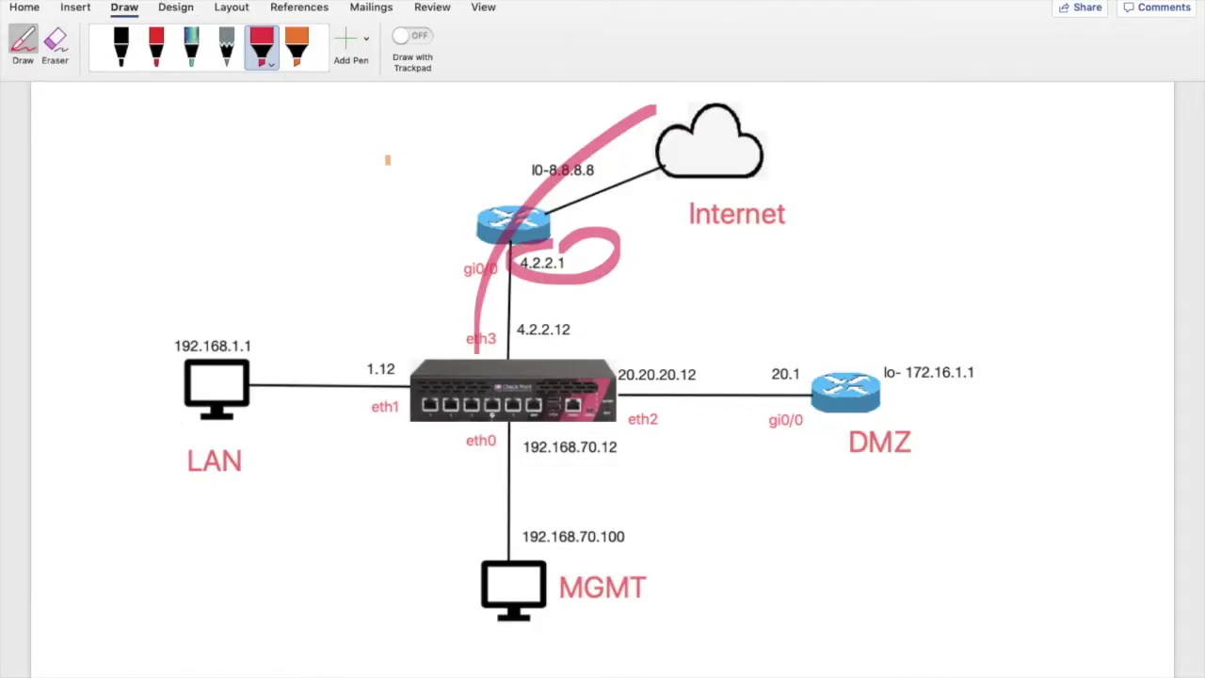
key("super+z")
key("super+z")
key("super+z")
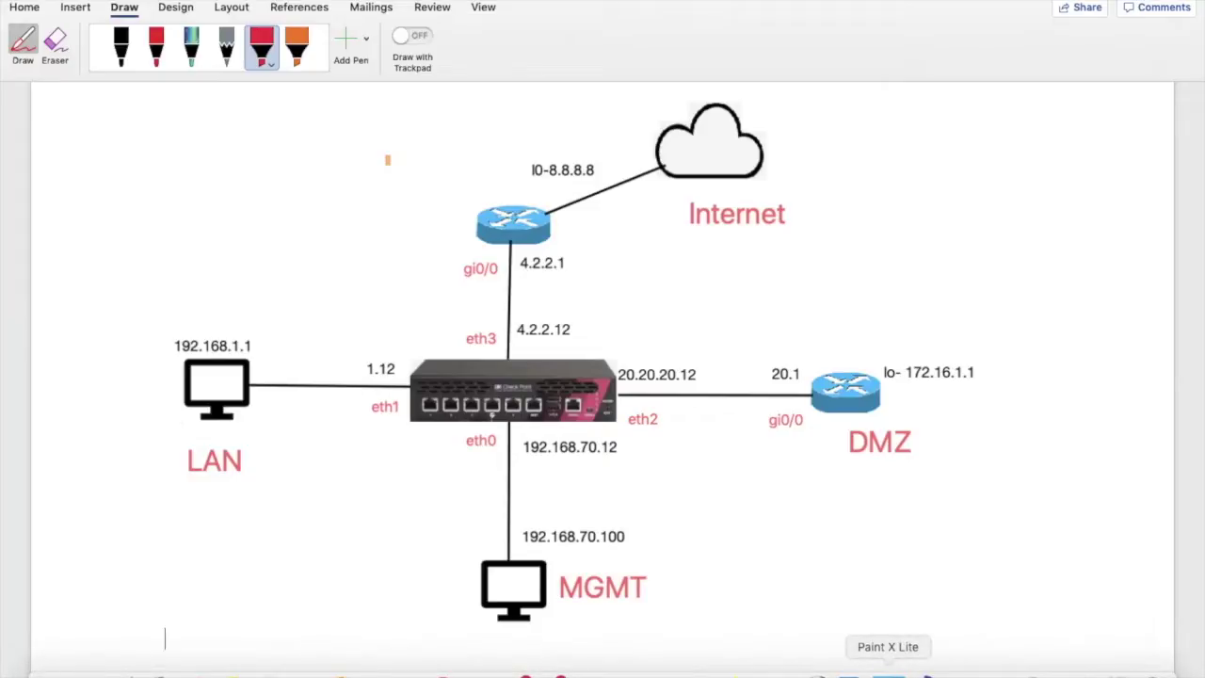
mouse_move(897, 329)
left_mouse_down()
mouse_move(880, 352)
mouse_move(952, 390)
mouse_move(1000, 337)
mouse_move(898, 341)
left_mouse_up()
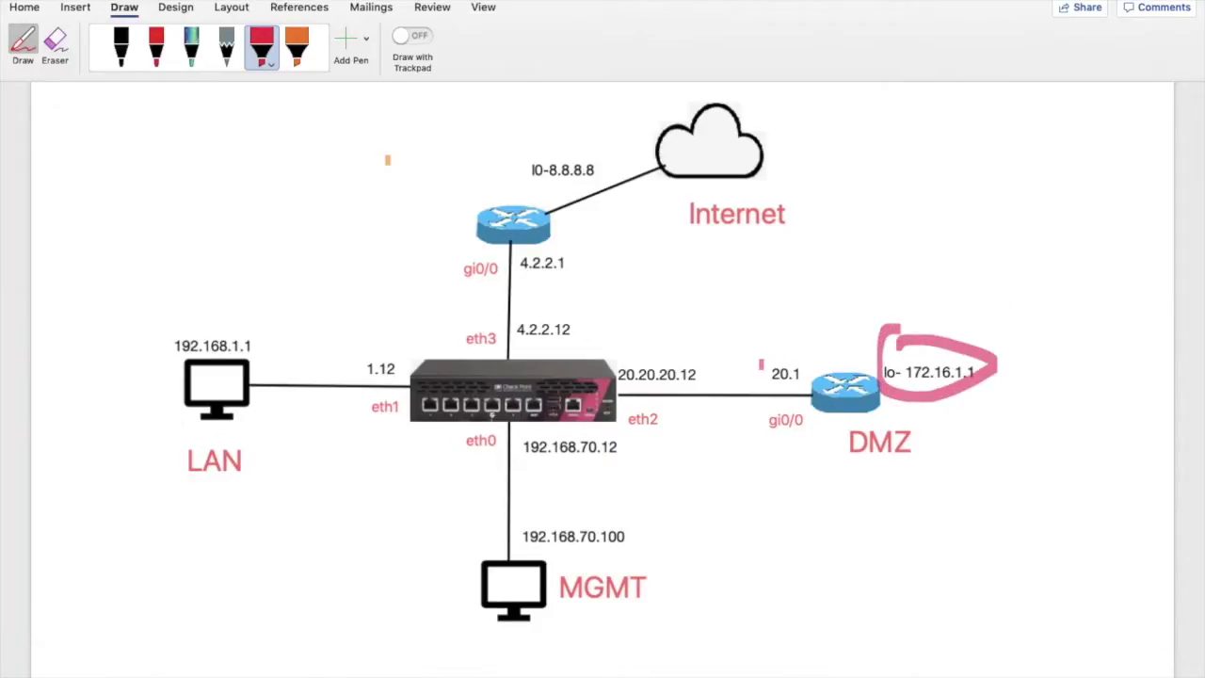
mouse_move(757, 350)
left_mouse_down()
mouse_move(783, 390)
mouse_move(774, 337)
mouse_move(753, 367)
left_mouse_up()
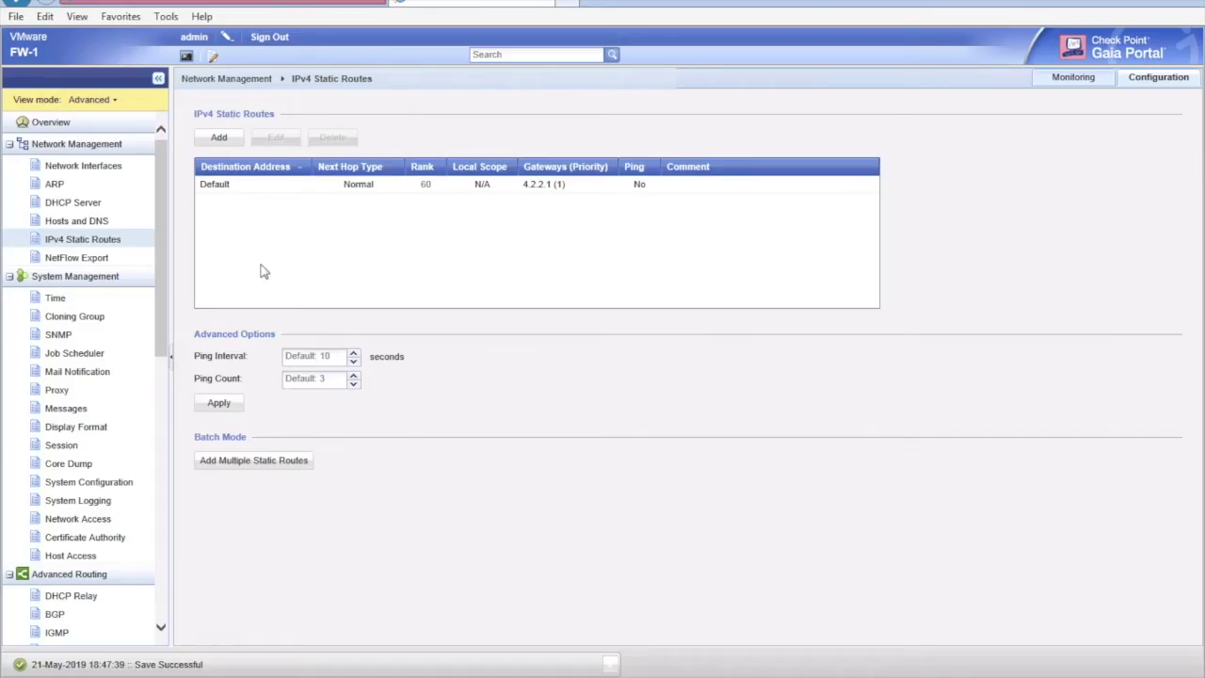
Create a static route to 172.16.1.1 mask 255.255.255.255 with gateway IP 20.20.20.1, and save it.
left_click(220, 139)
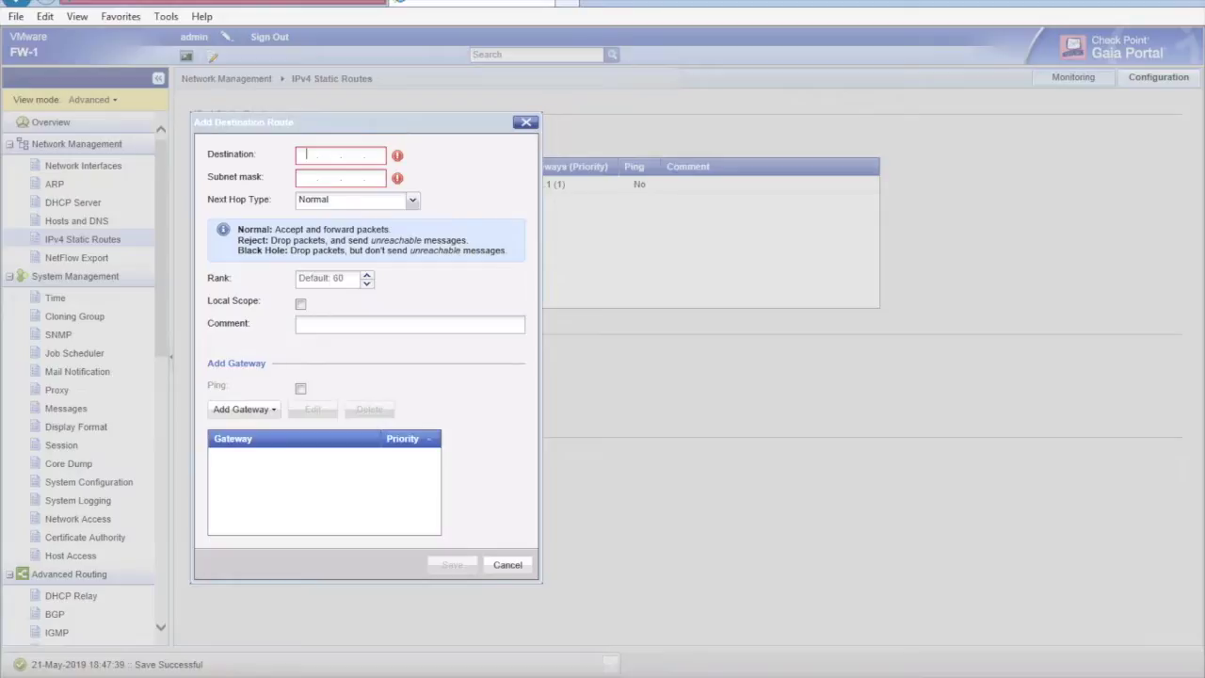
mouse_move(725, 670)
type("172.16.1.1")
left_click(311, 183)
type("255.255.255.")
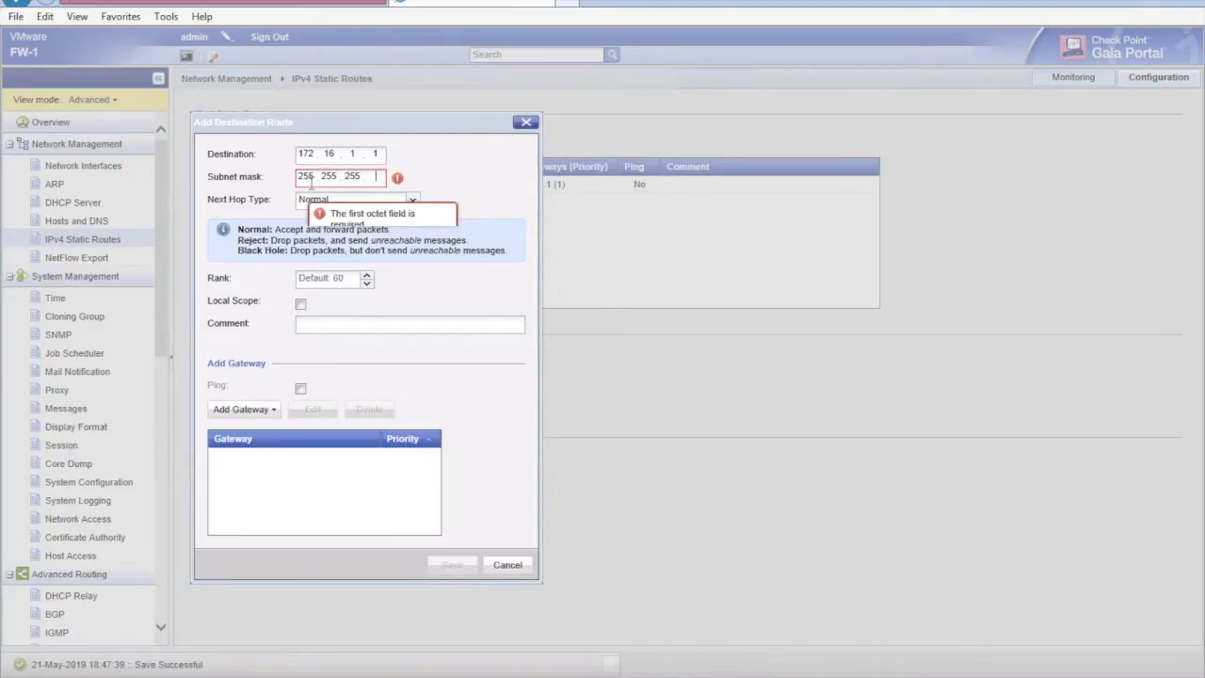
type("255")
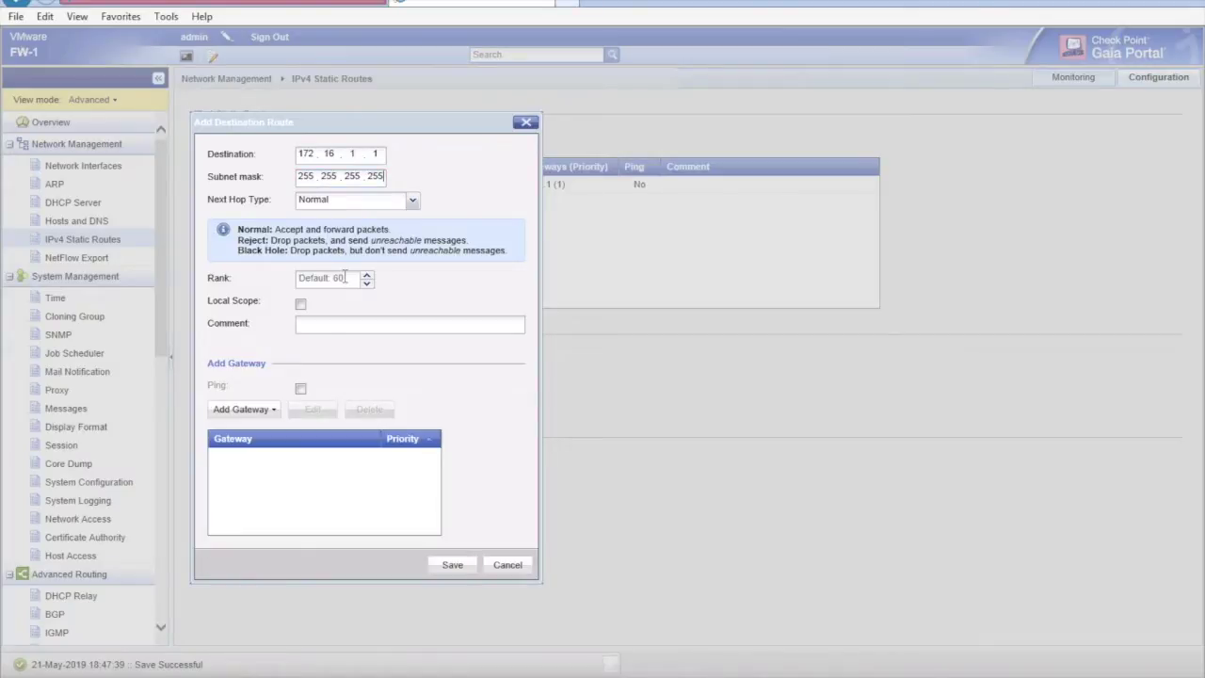
left_click(246, 412)
left_click(256, 435)
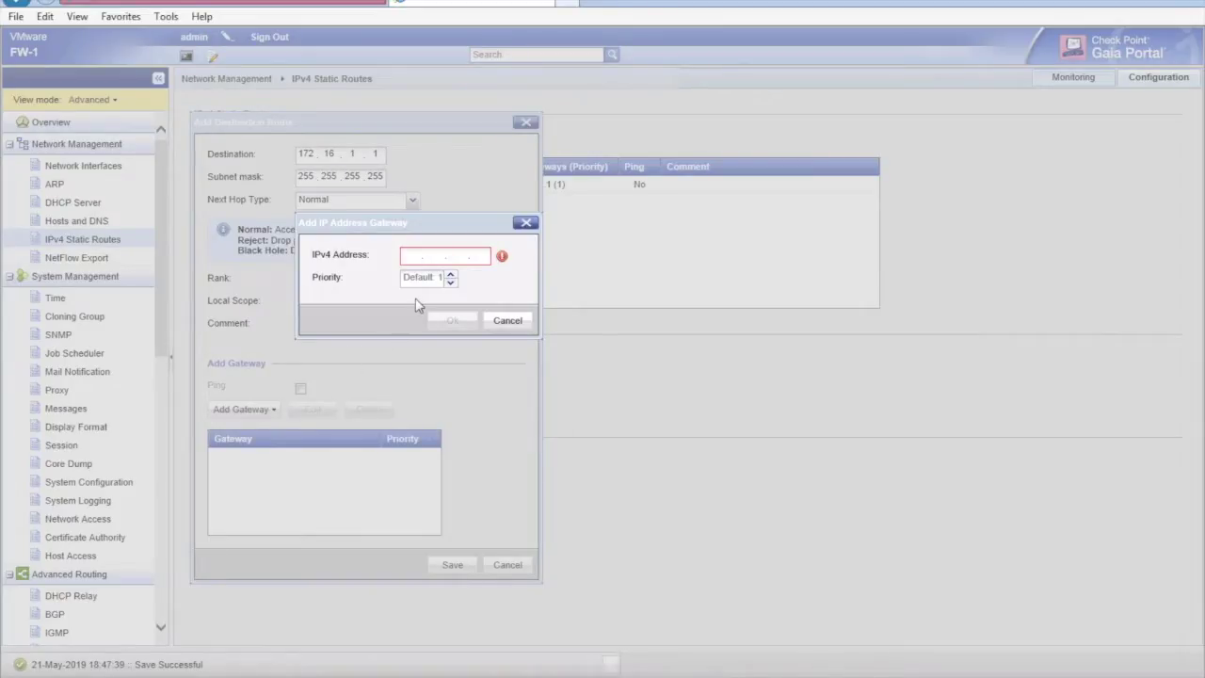
left_click(411, 257)
type("20.20.20.")
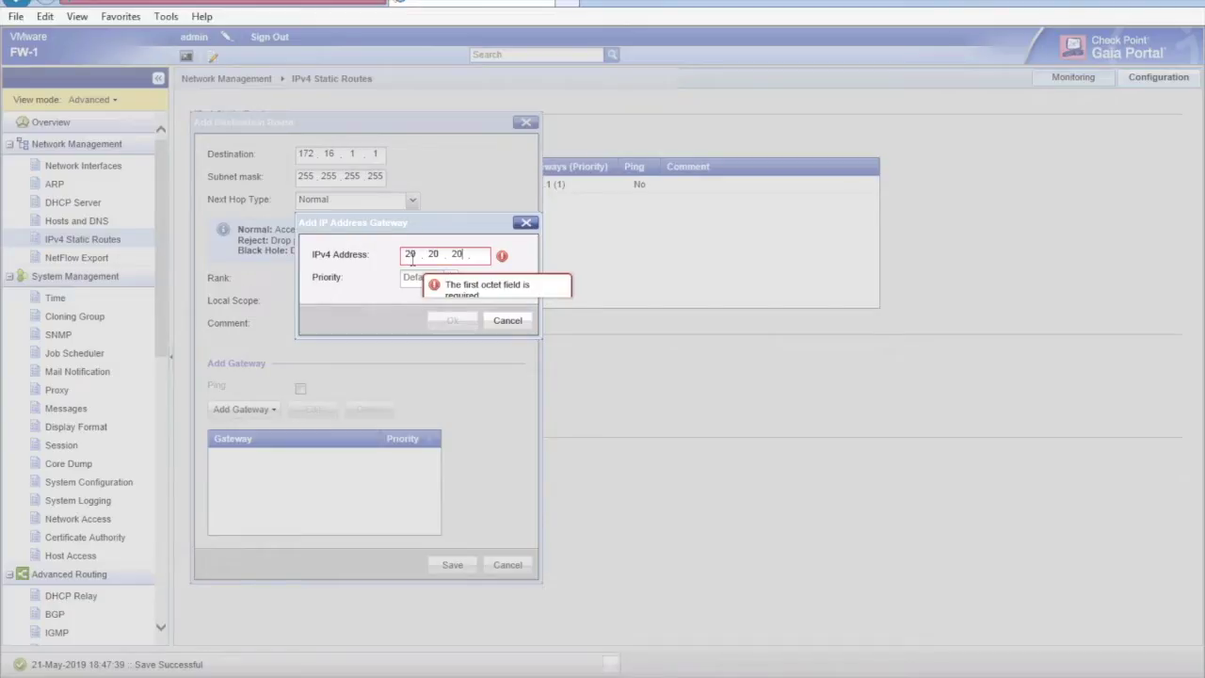
type("1")
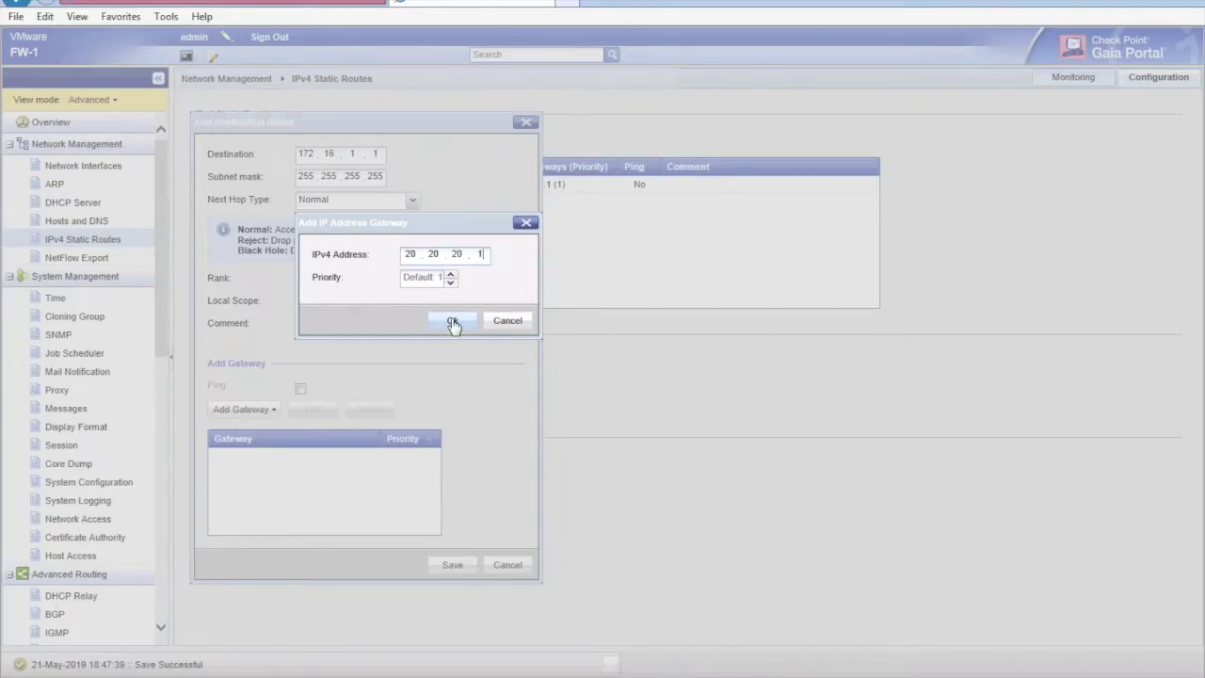
left_click(453, 322)
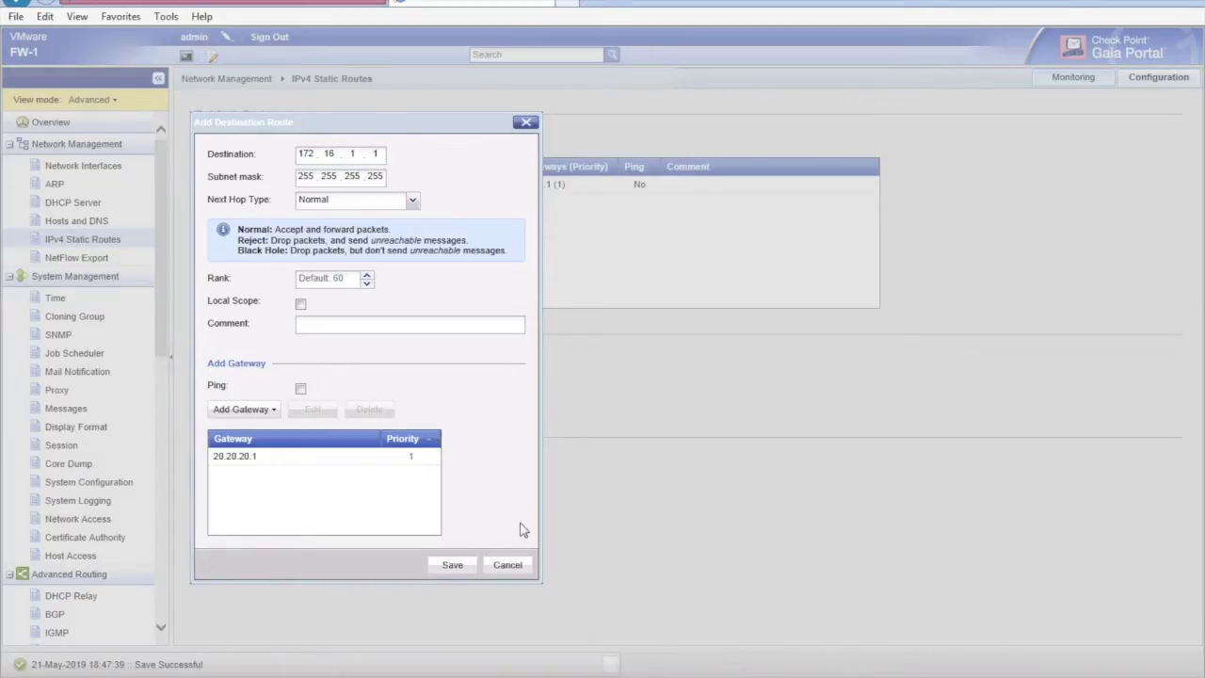
left_click(466, 565)
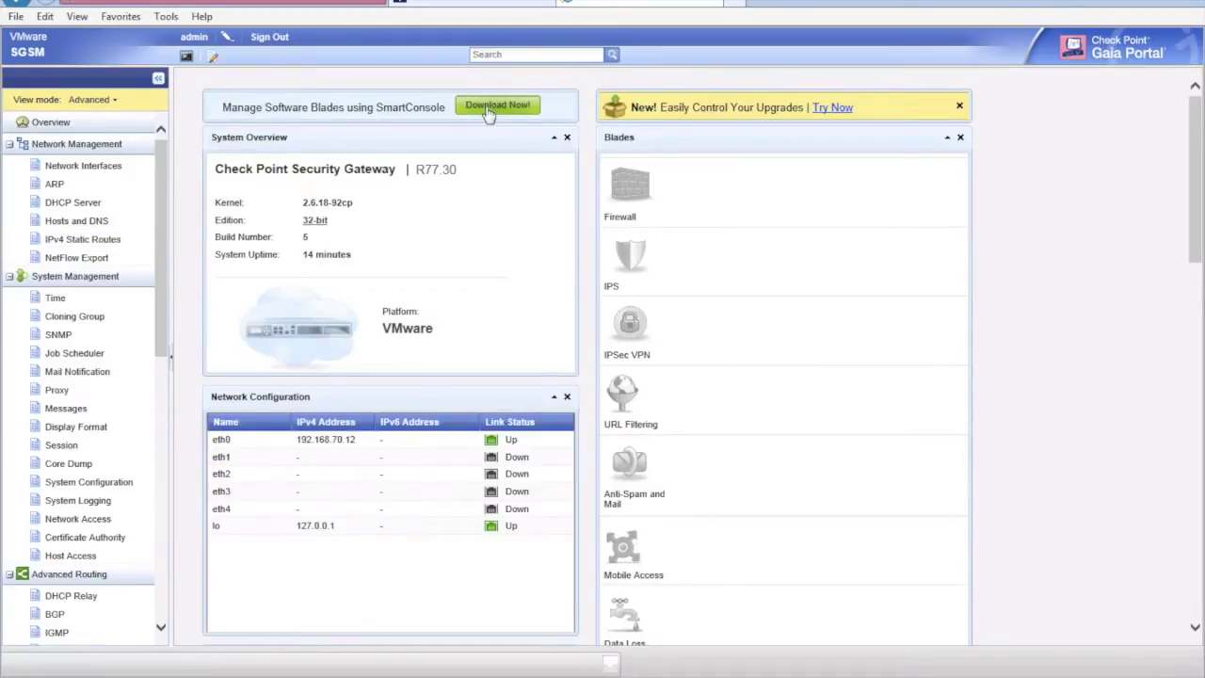
Download SmartConsole.zip via Download Now! on the Overview page and open it.
left_click(487, 111)
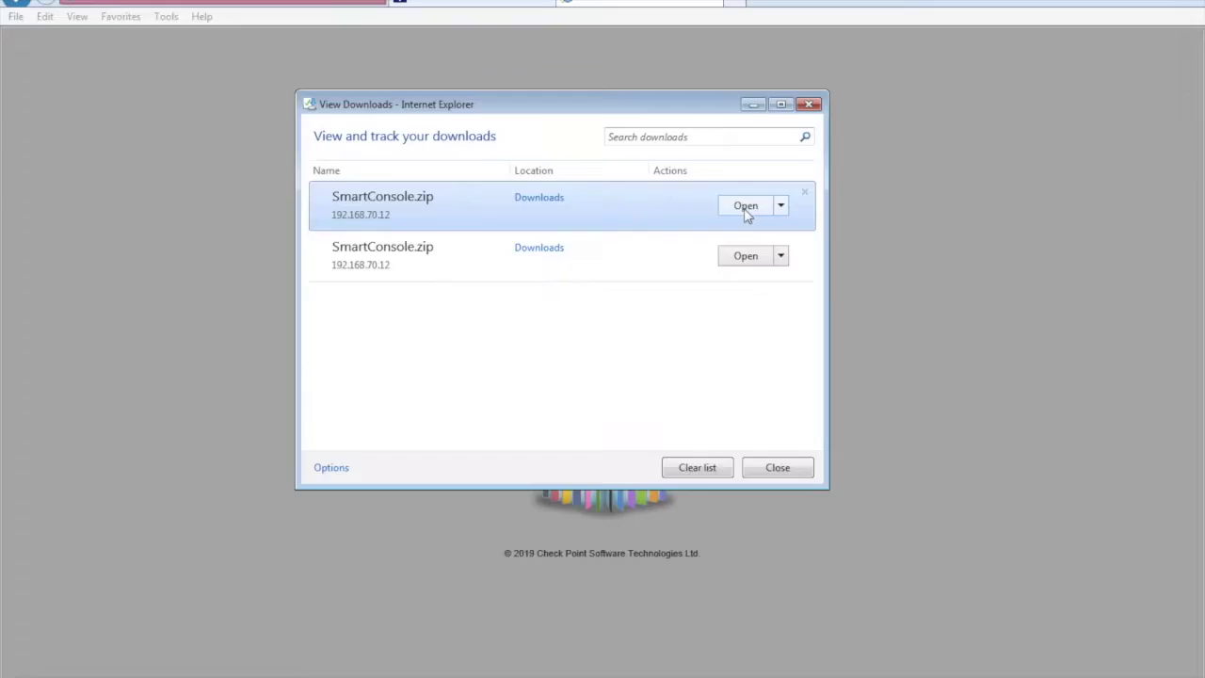
left_click(746, 211)
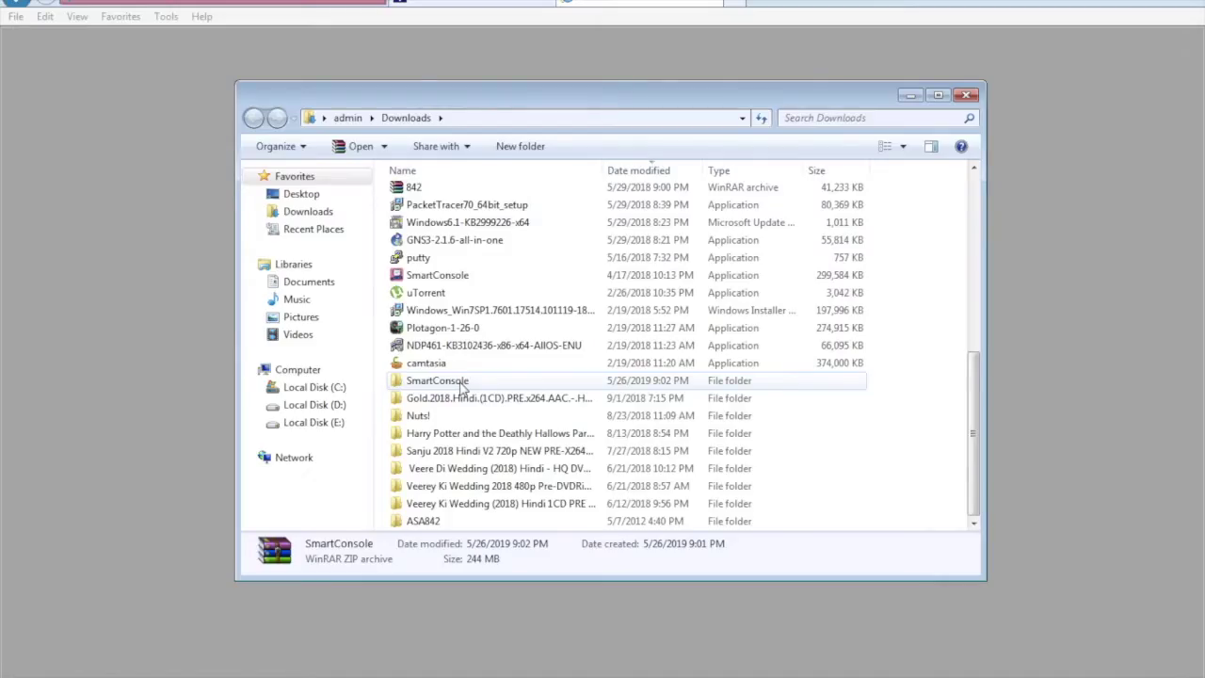
Open the SmartConsole folder in Downloads, run its setup program and allow it in the UAC prompt.
double_click(438, 380)
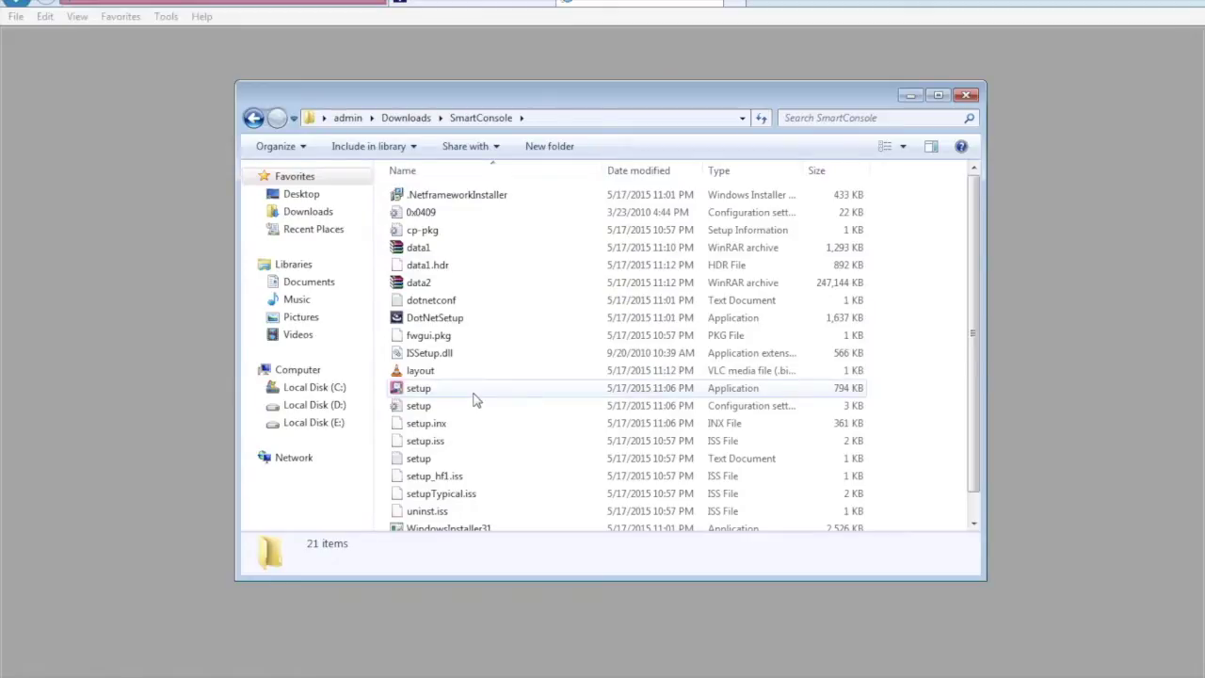
scroll(476, 401, "down", 1)
double_click(471, 365)
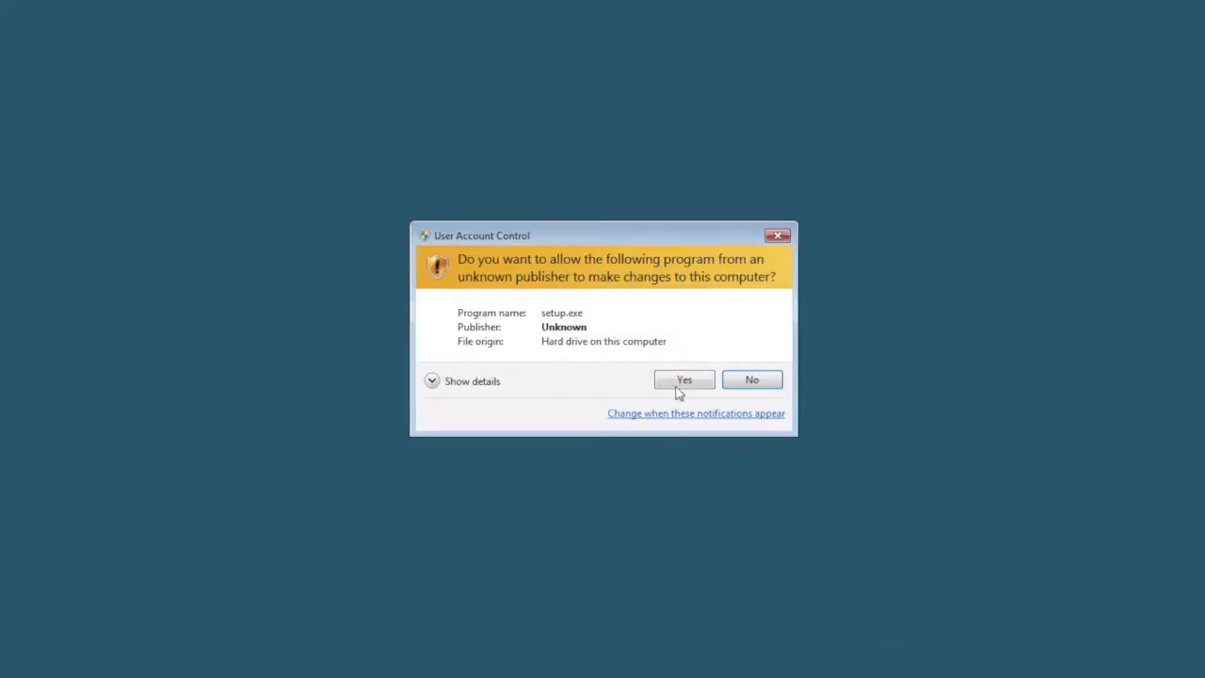
left_click(678, 382)
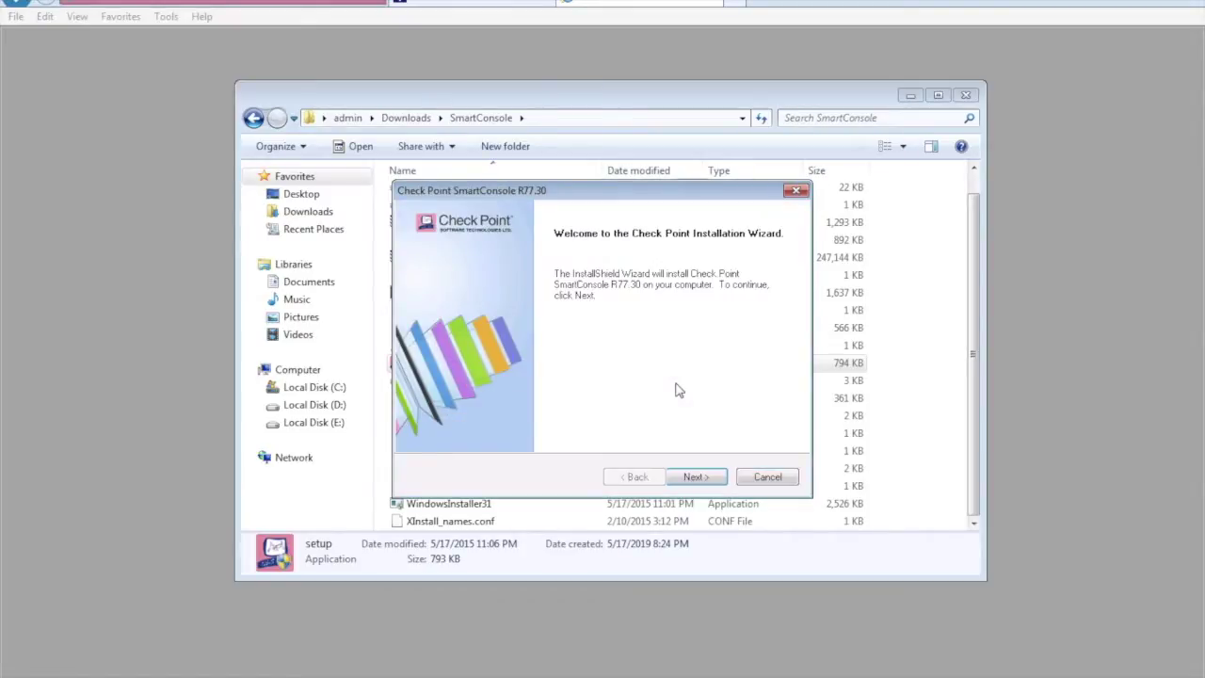
Install SmartConsole R77.30 with the default folder and clients, adding shortcuts on the desktop.
left_click(687, 480)
left_click(692, 478)
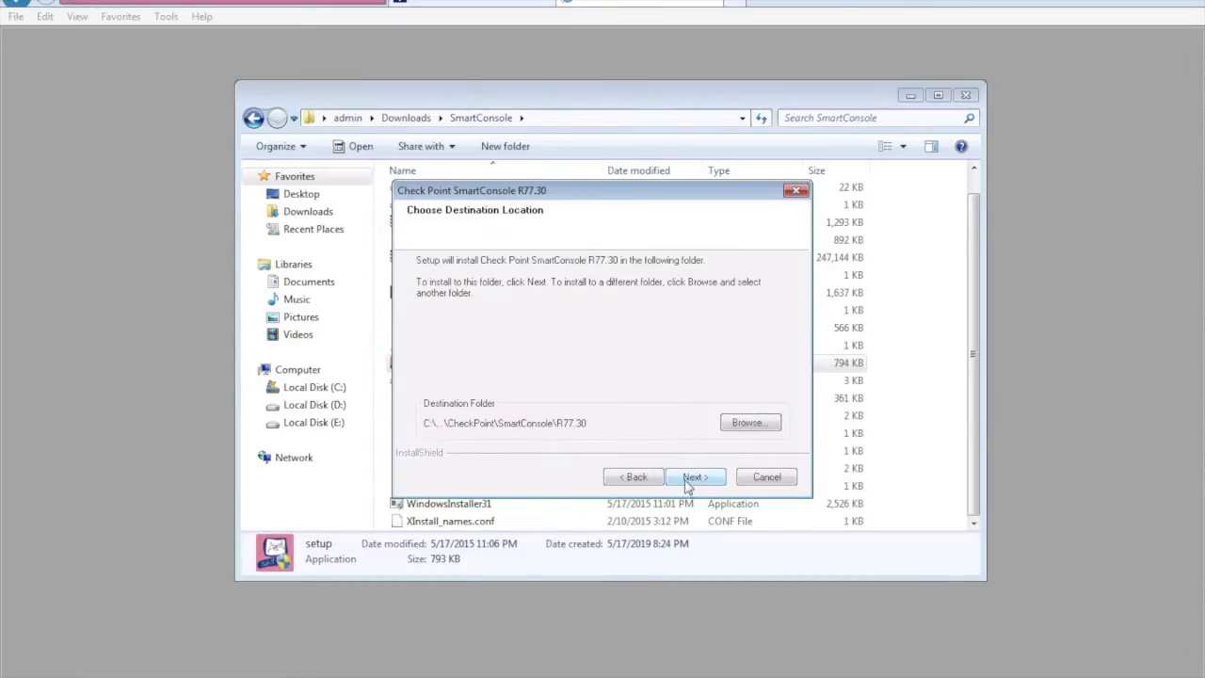
left_click(691, 481)
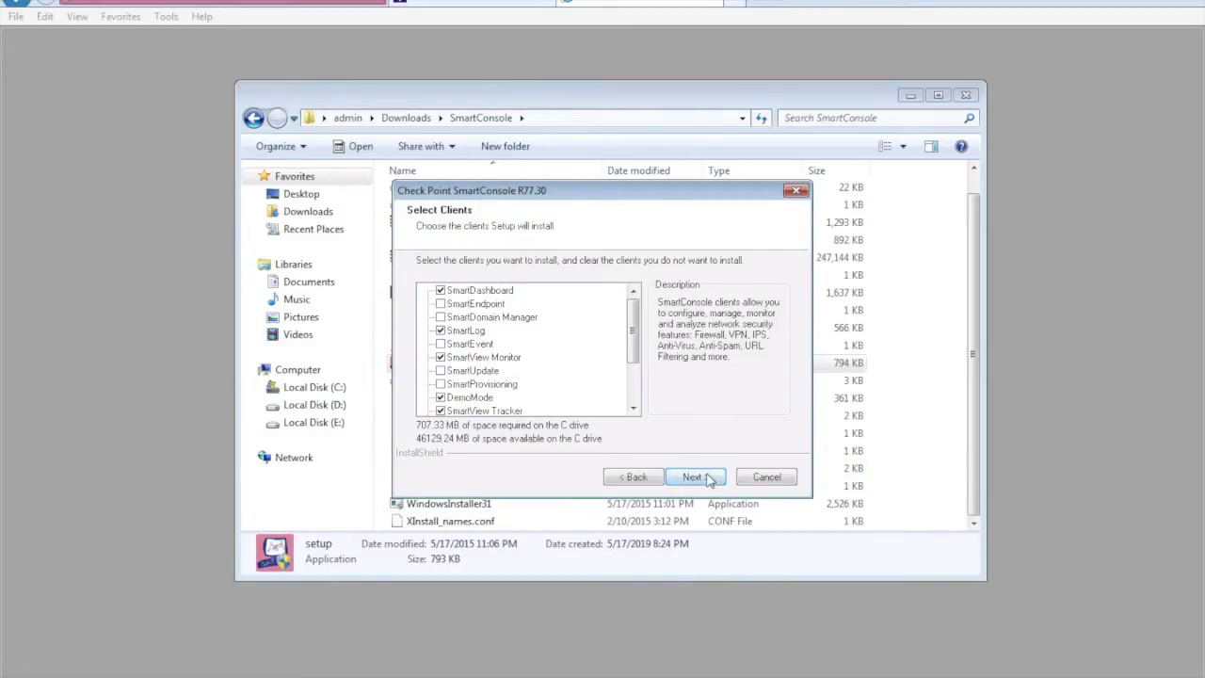
left_click(693, 477)
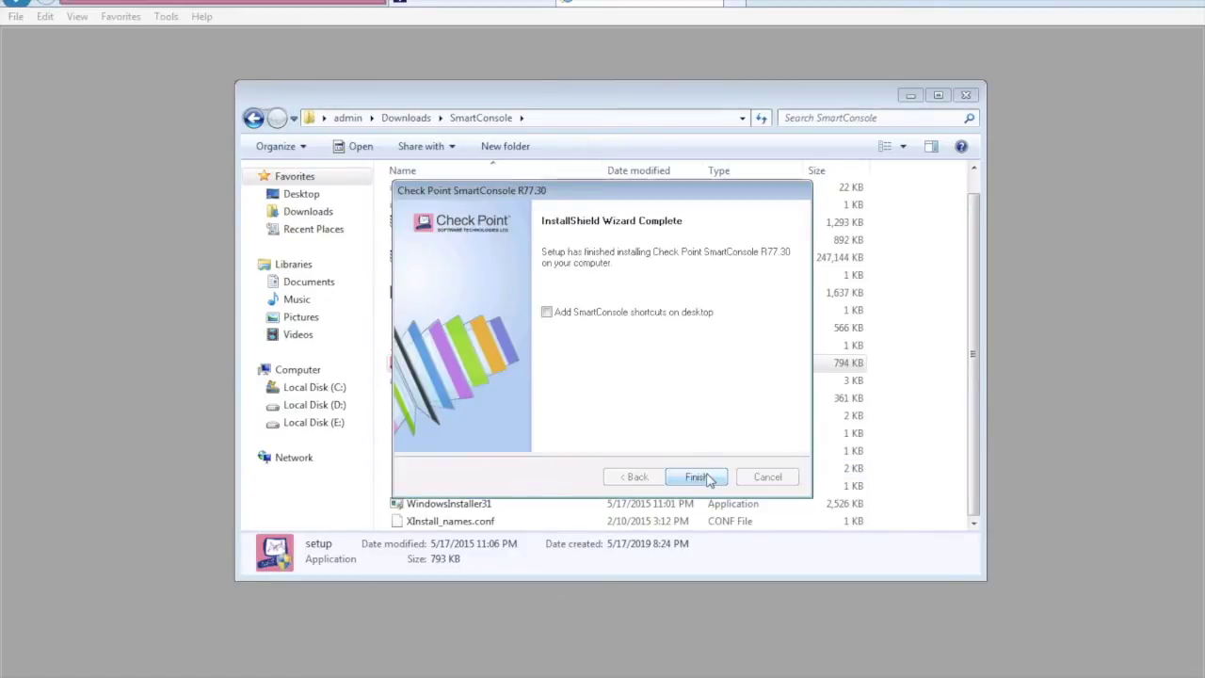
left_click(646, 314)
left_click(695, 477)
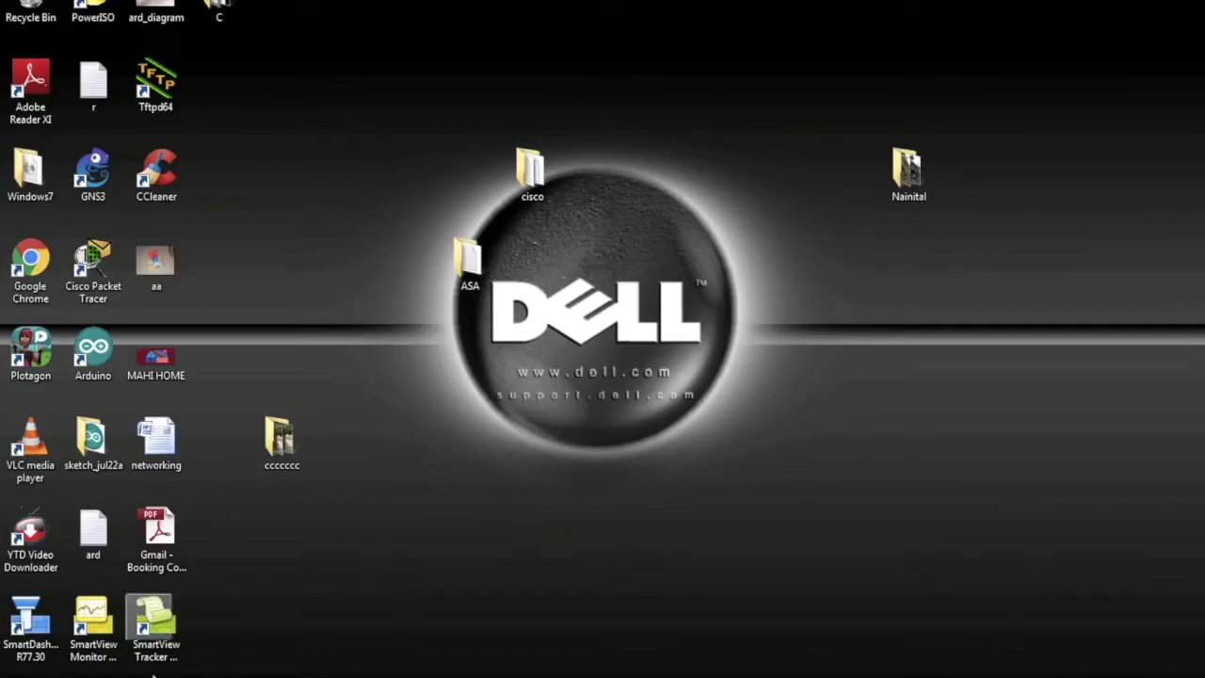
Launch SmartDashboard R77.30 from the Start menu and log in to server 192.168.70.12.
key("super")
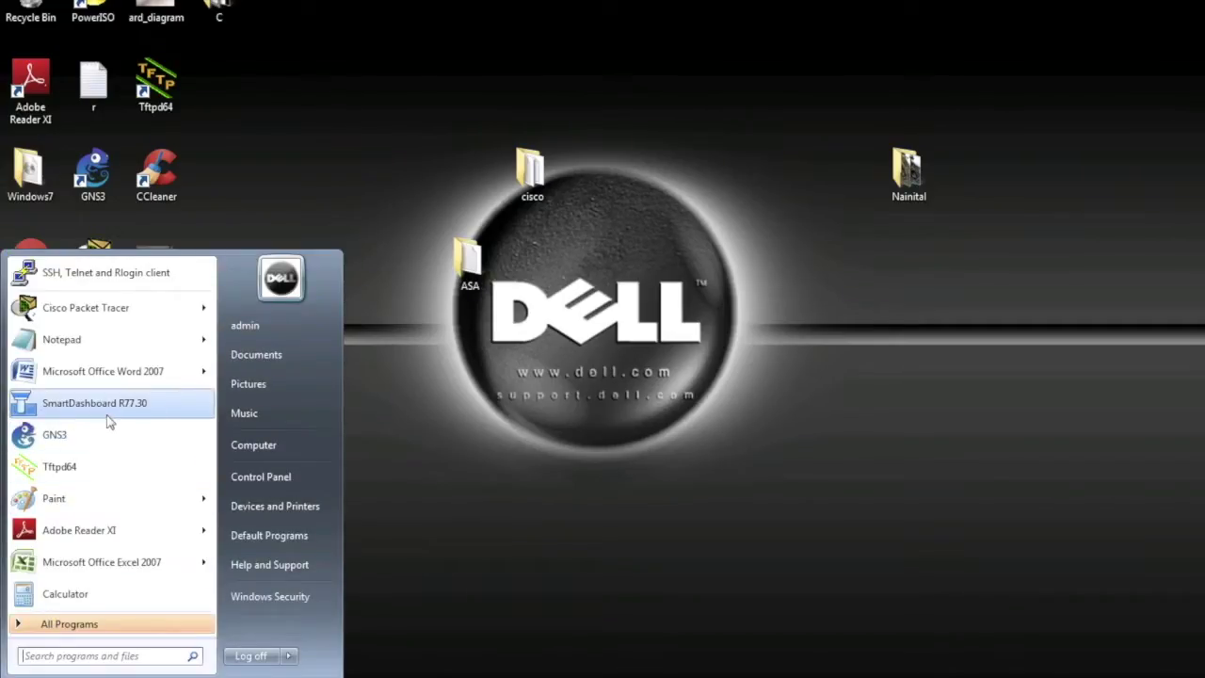
left_click(109, 408)
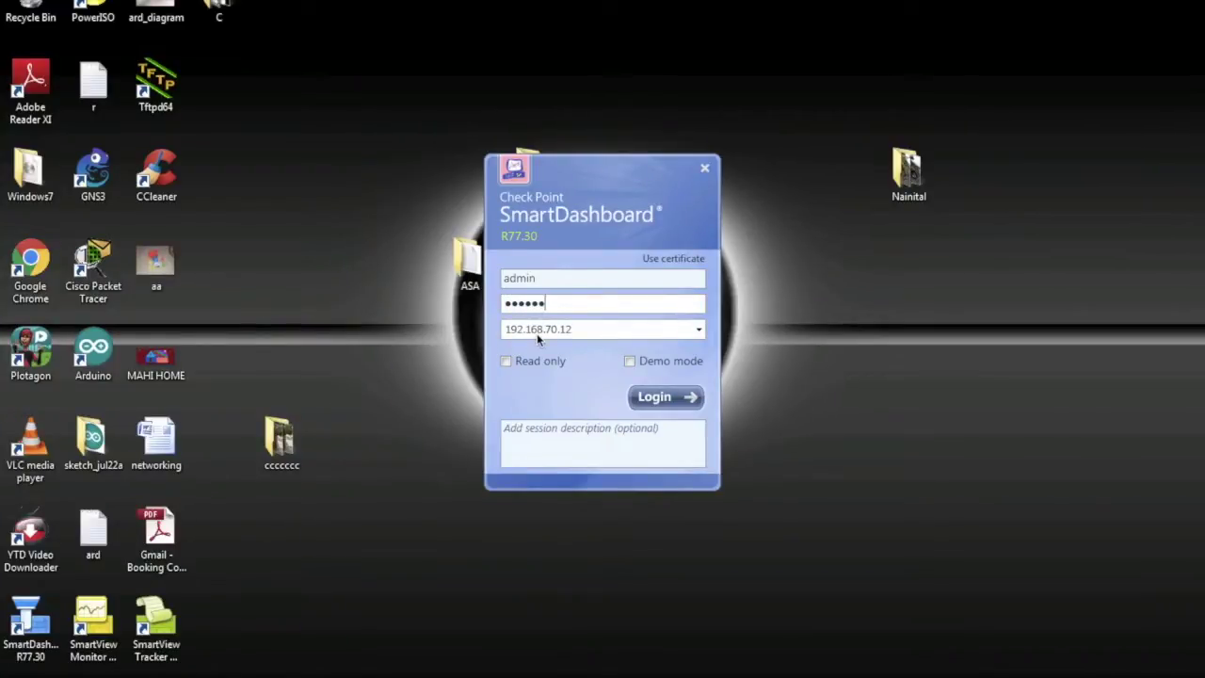
key("Return")
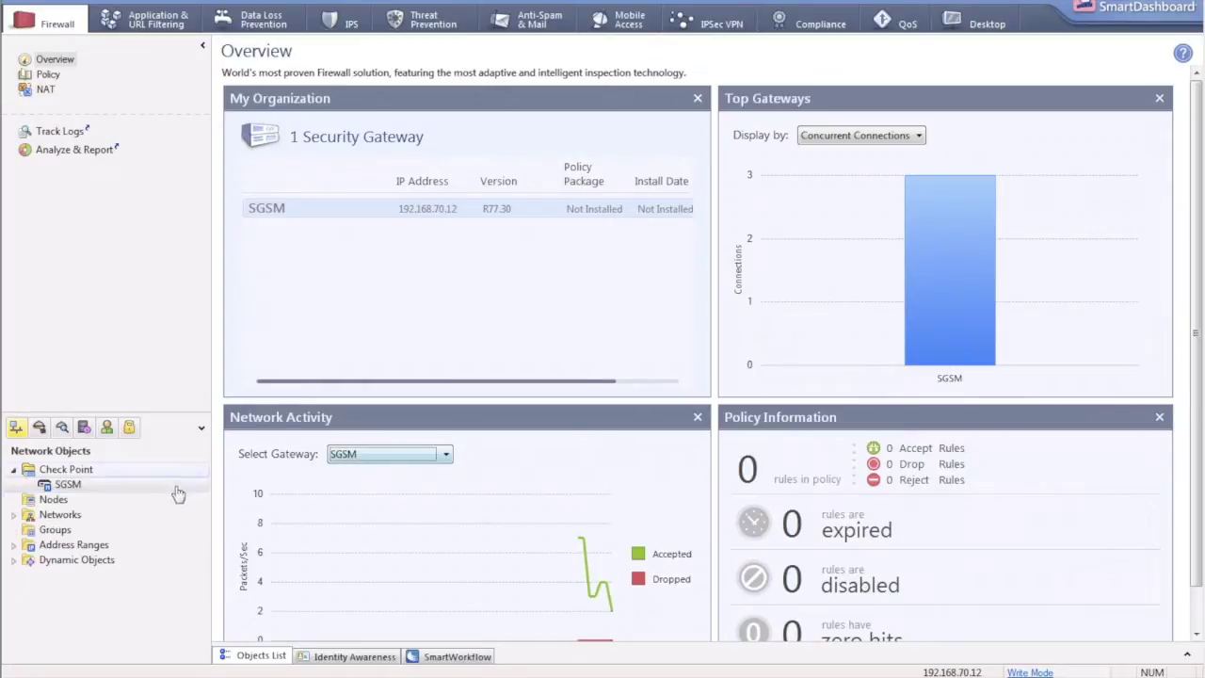
Open the SGSM gateway's properties and check the network security blade options, leaving them unchanged.
left_click(47, 486)
double_click(45, 485)
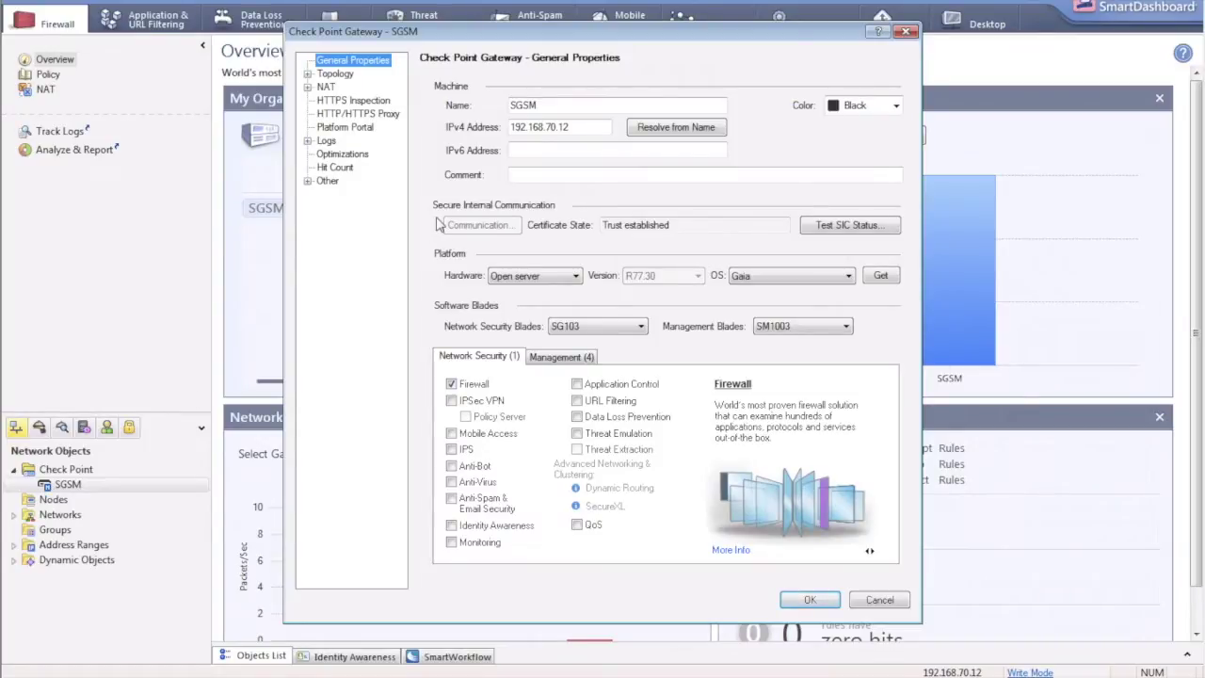
mouse_move(455, 399)
mouse_move(455, 449)
mouse_move(523, 405)
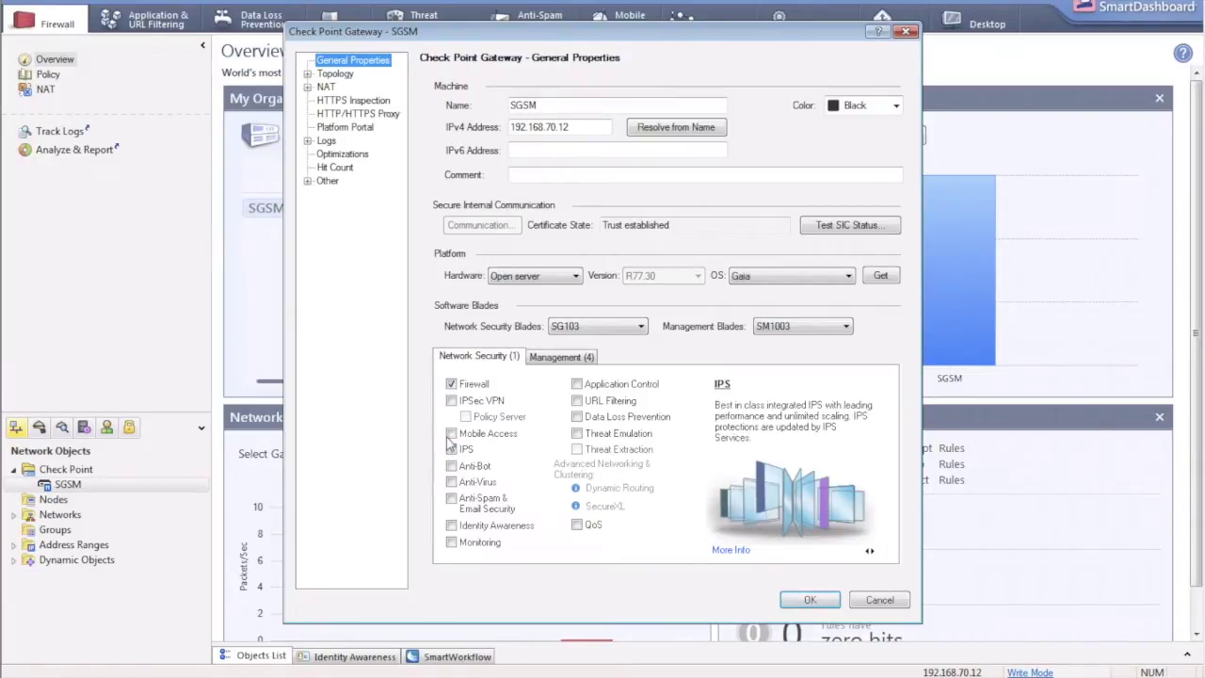
mouse_move(449, 470)
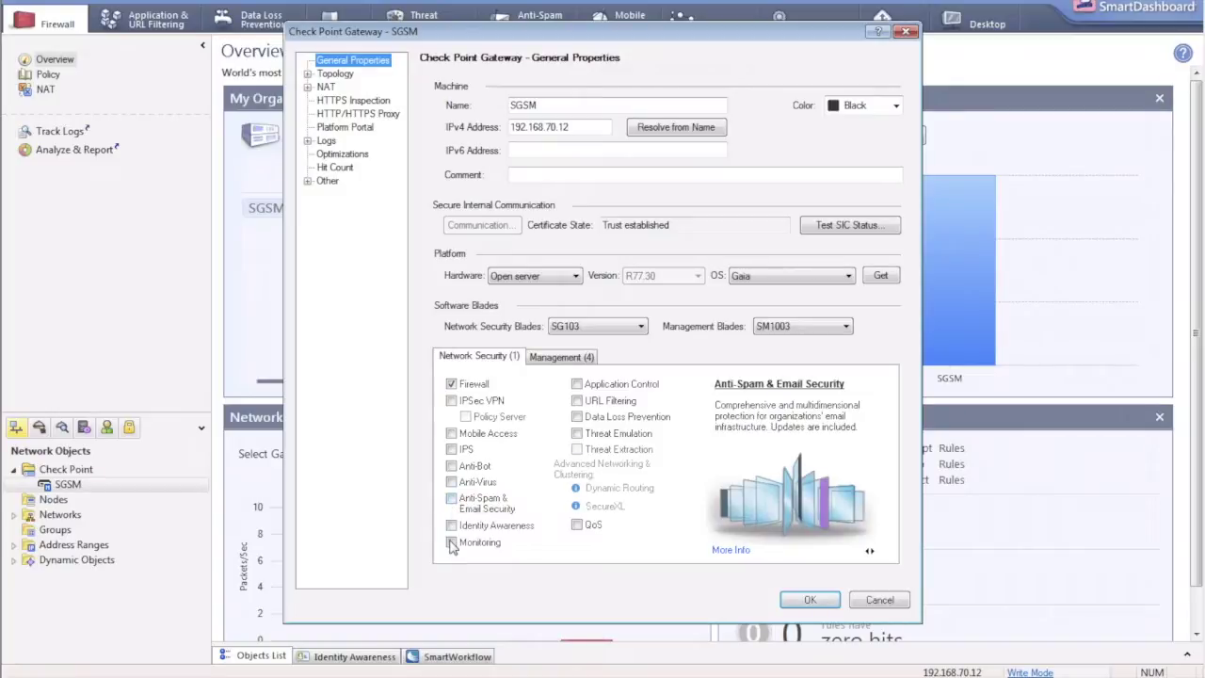
mouse_move(582, 396)
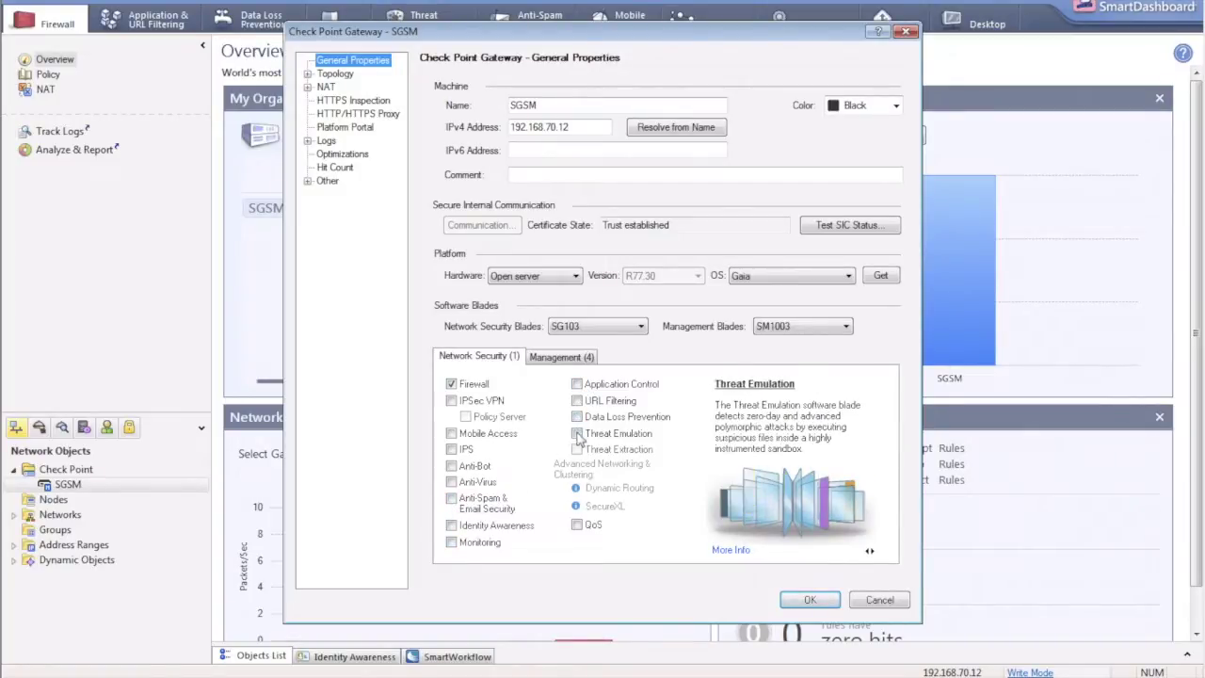
left_click(561, 330)
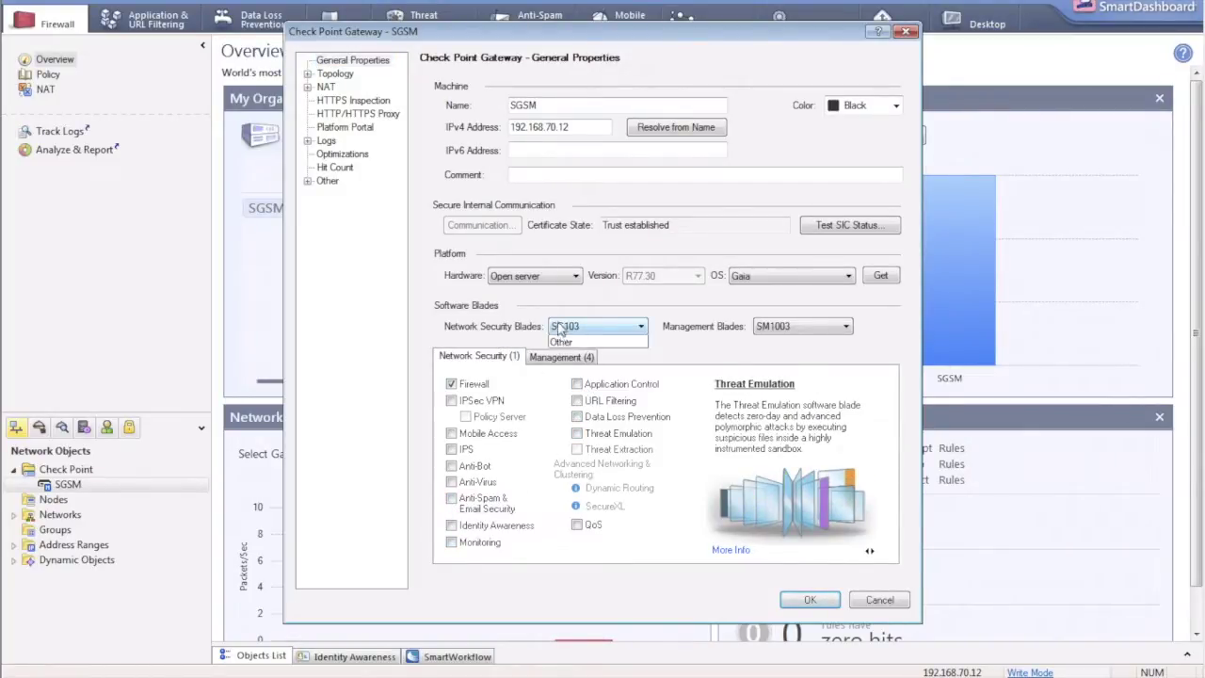
left_click(534, 282)
Keep the gateway's hardware as Open server and its operating system as Gaia.
left_click(534, 276)
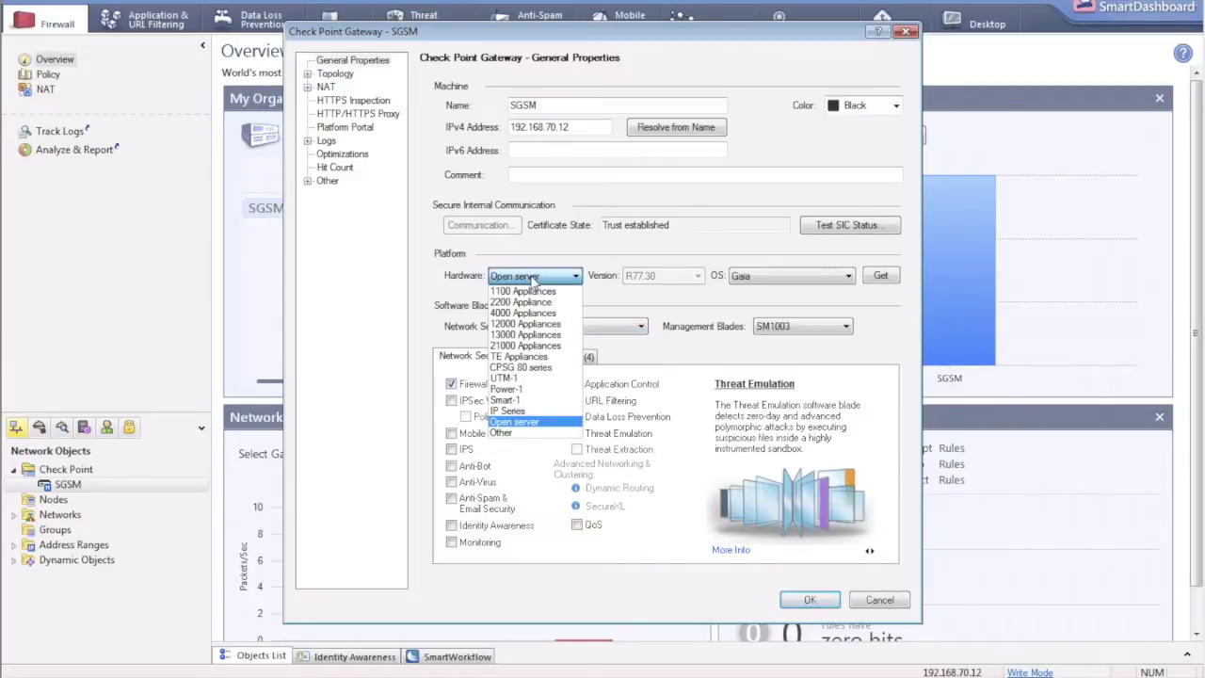
left_click(533, 277)
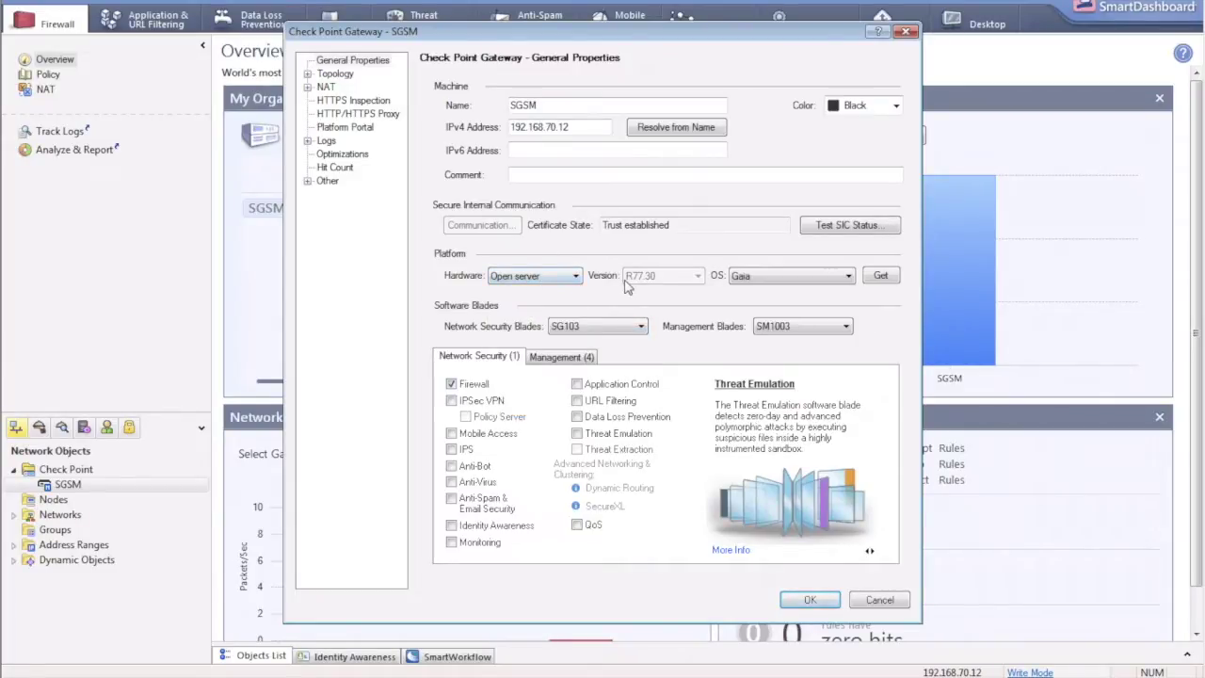
left_click(794, 274)
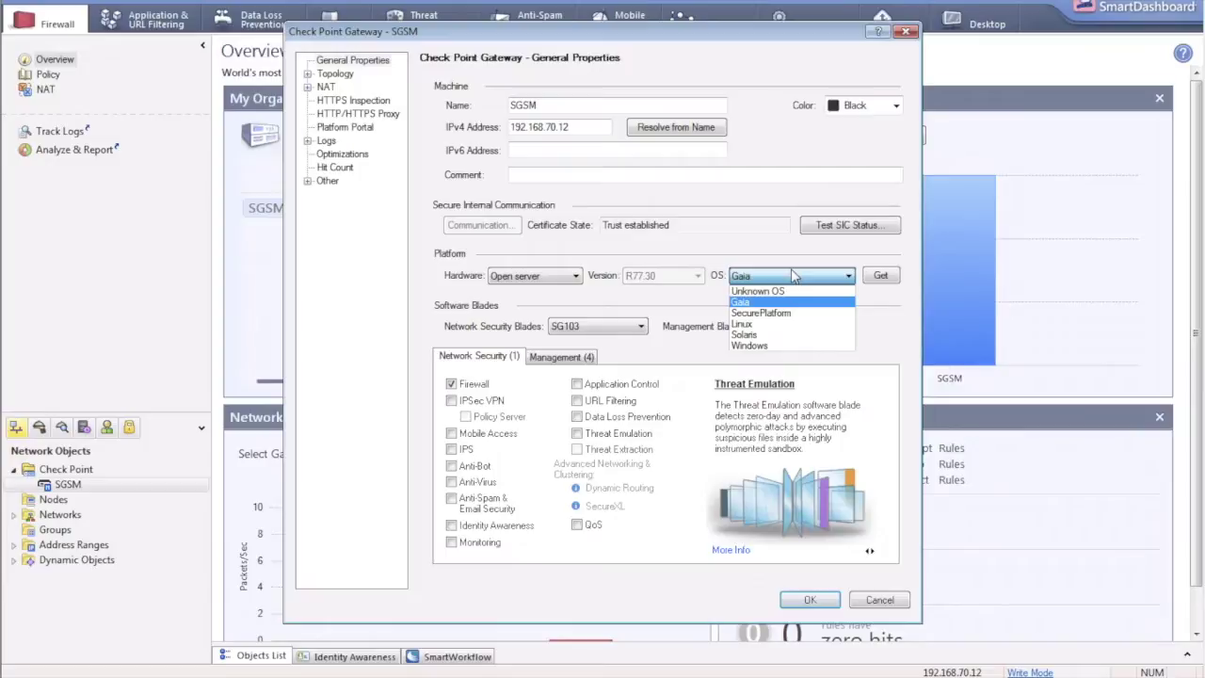
left_click(794, 276)
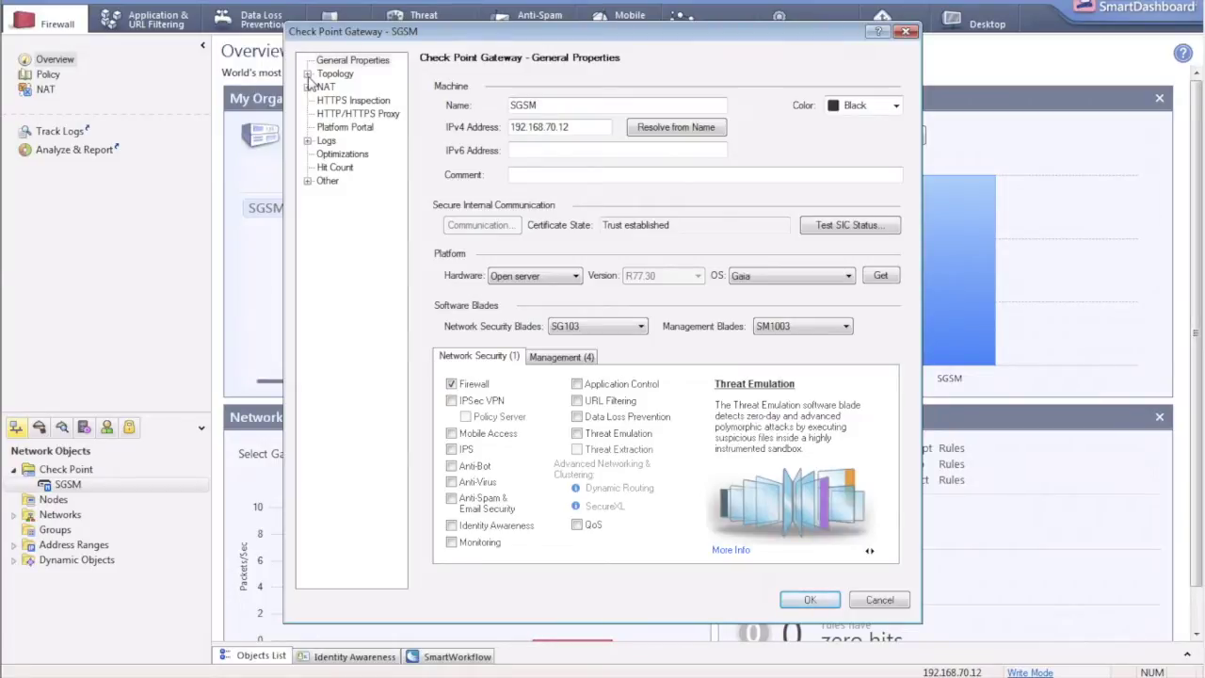
Show the SGSM gateway's Topology page.
left_click(308, 75)
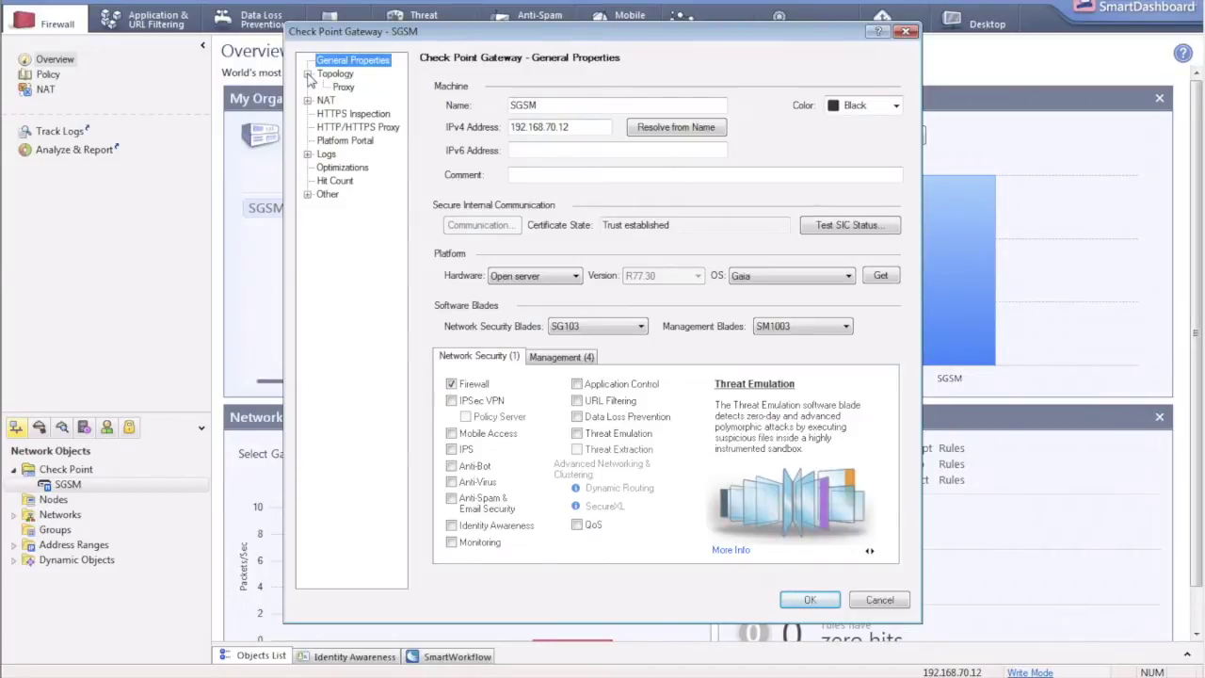
left_click(308, 75)
left_click(334, 74)
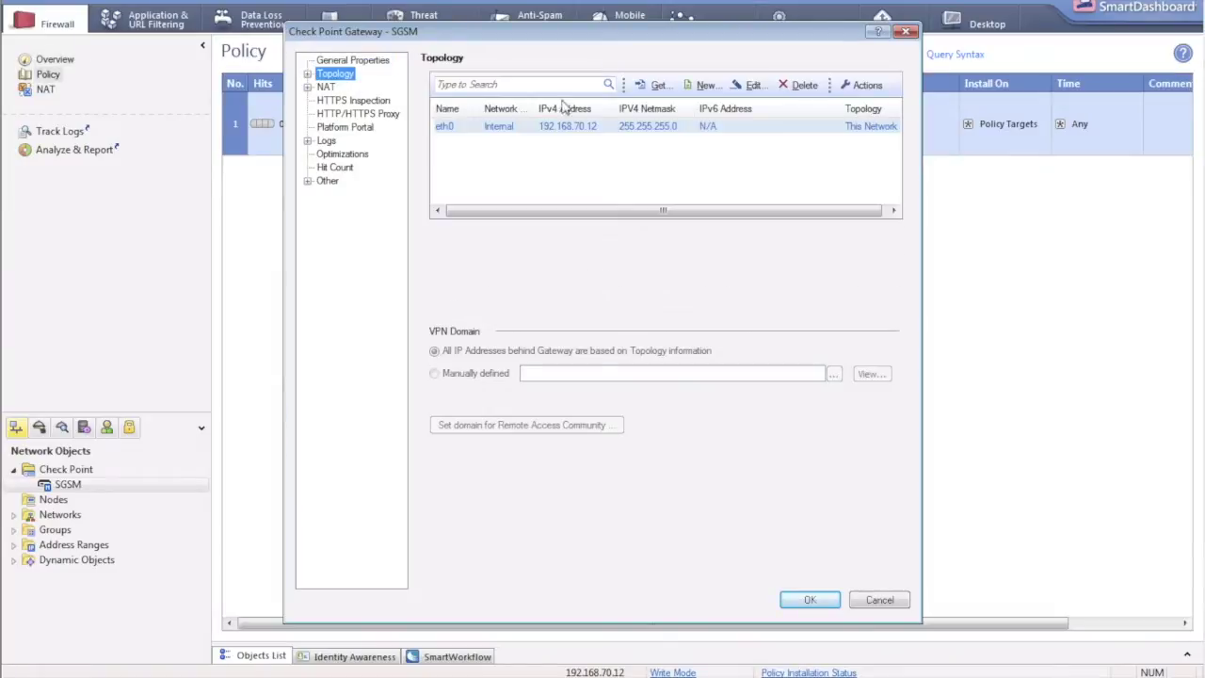
Fetch the SGSM interfaces with topology and inspect the retrieved networks and eth0–eth3 entries.
left_click(659, 87)
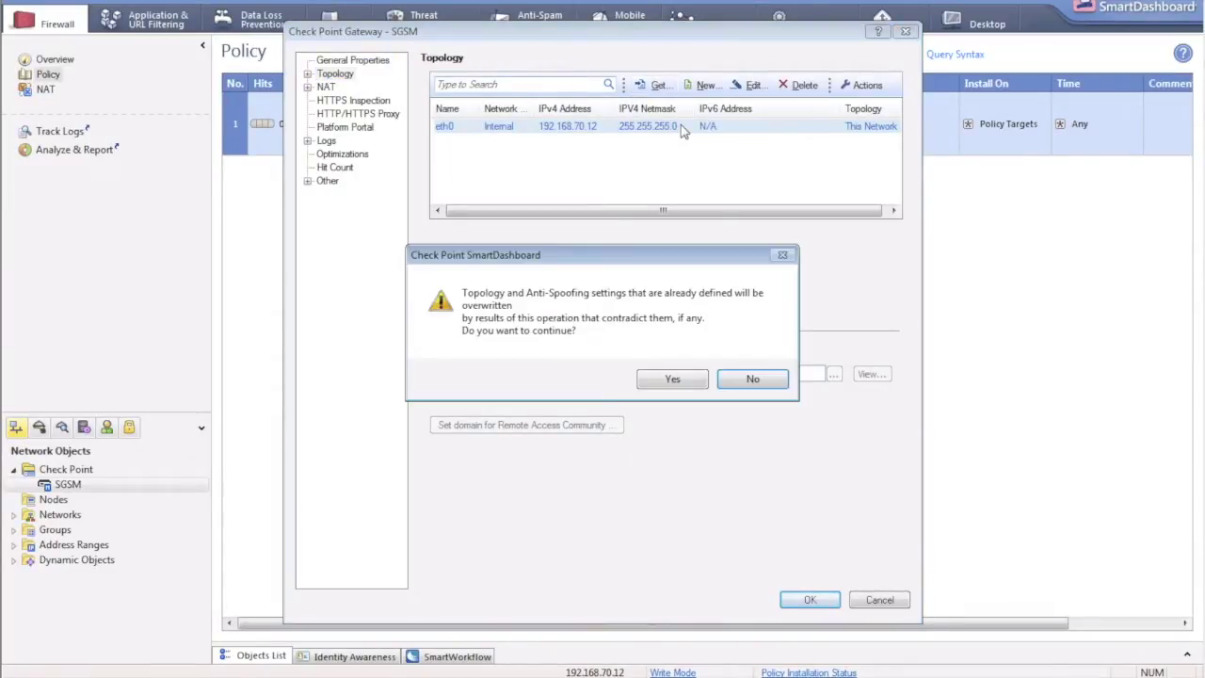
left_click(672, 379)
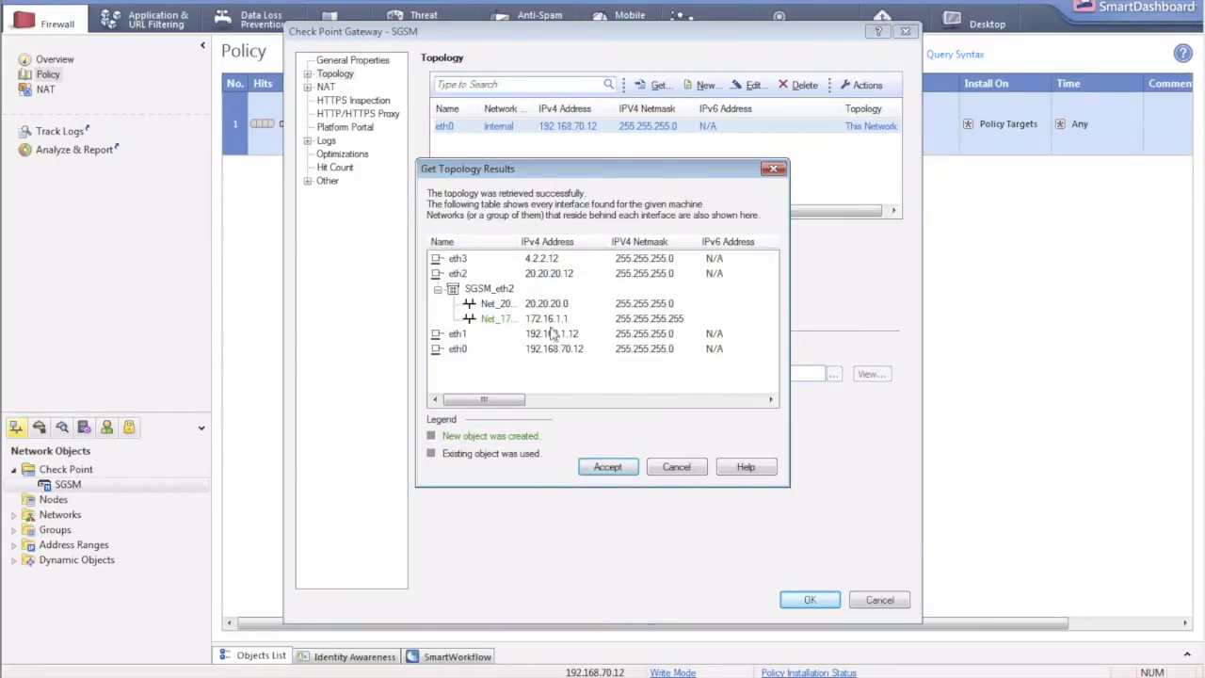
left_click_drag(519, 243, 576, 243)
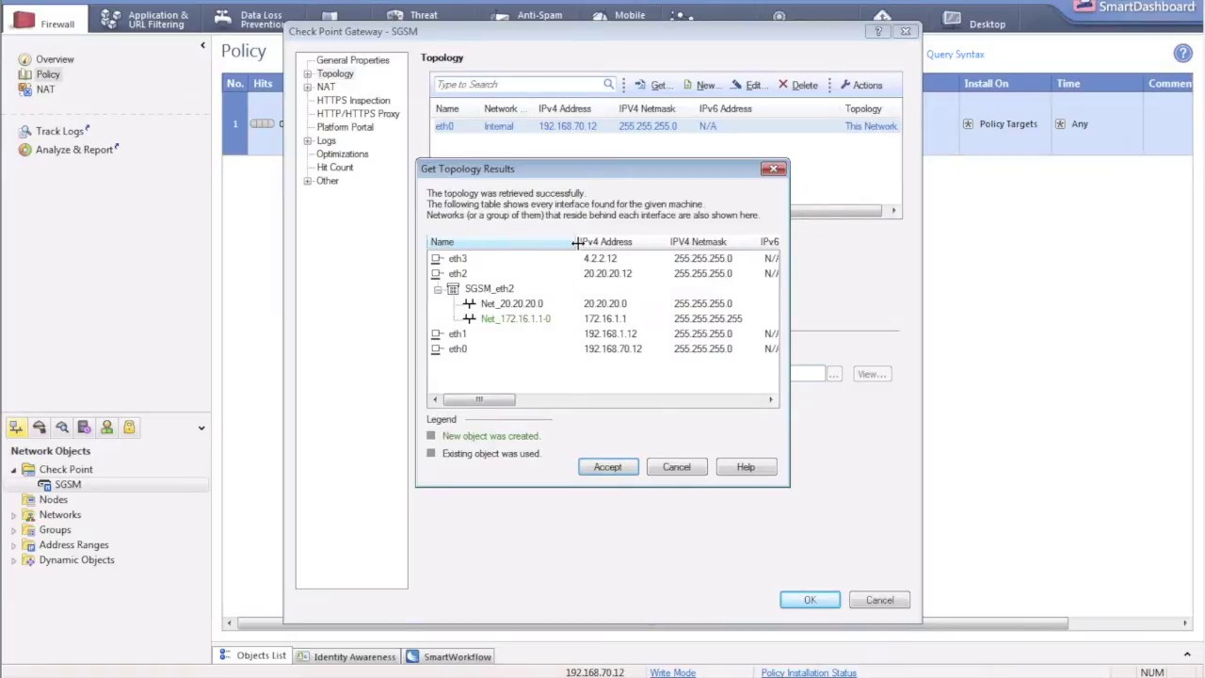
left_click(502, 307)
left_click(509, 322)
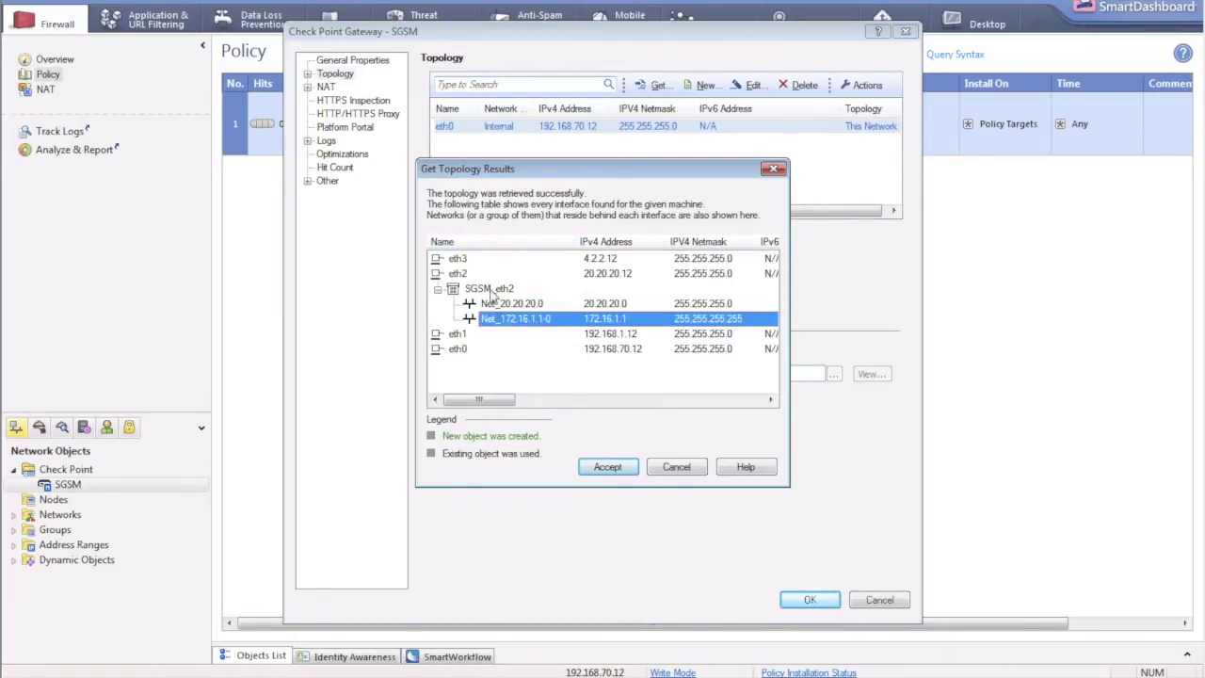
left_click(460, 337)
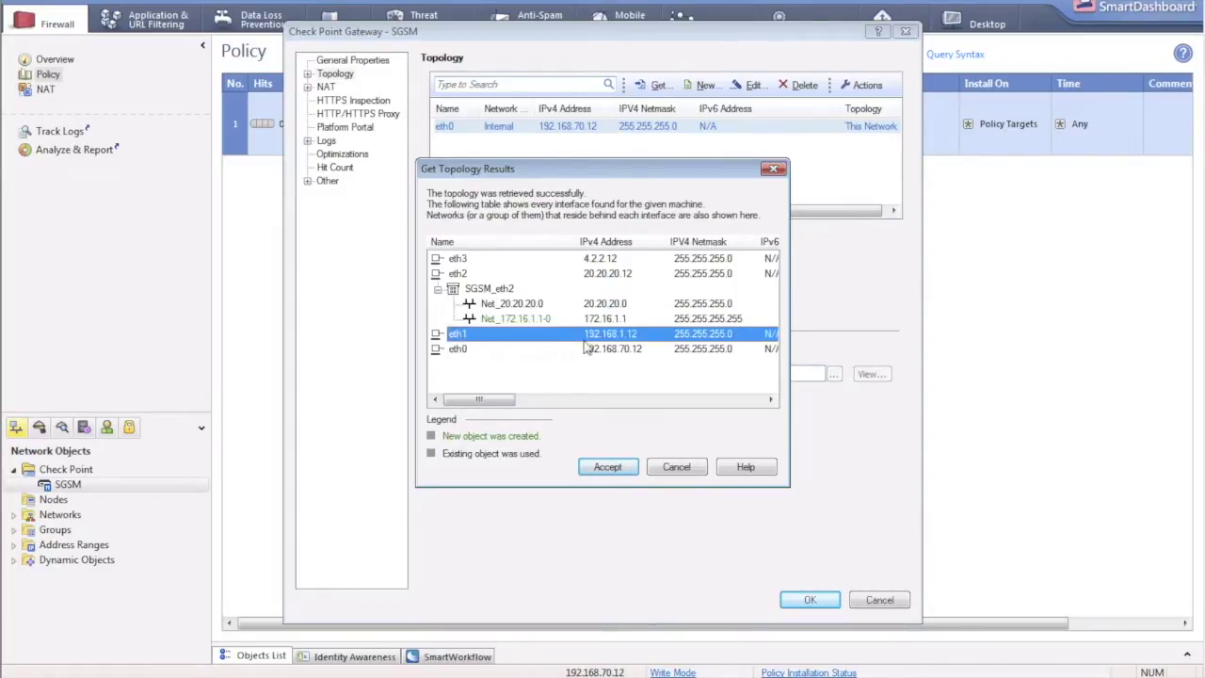
left_click(468, 352)
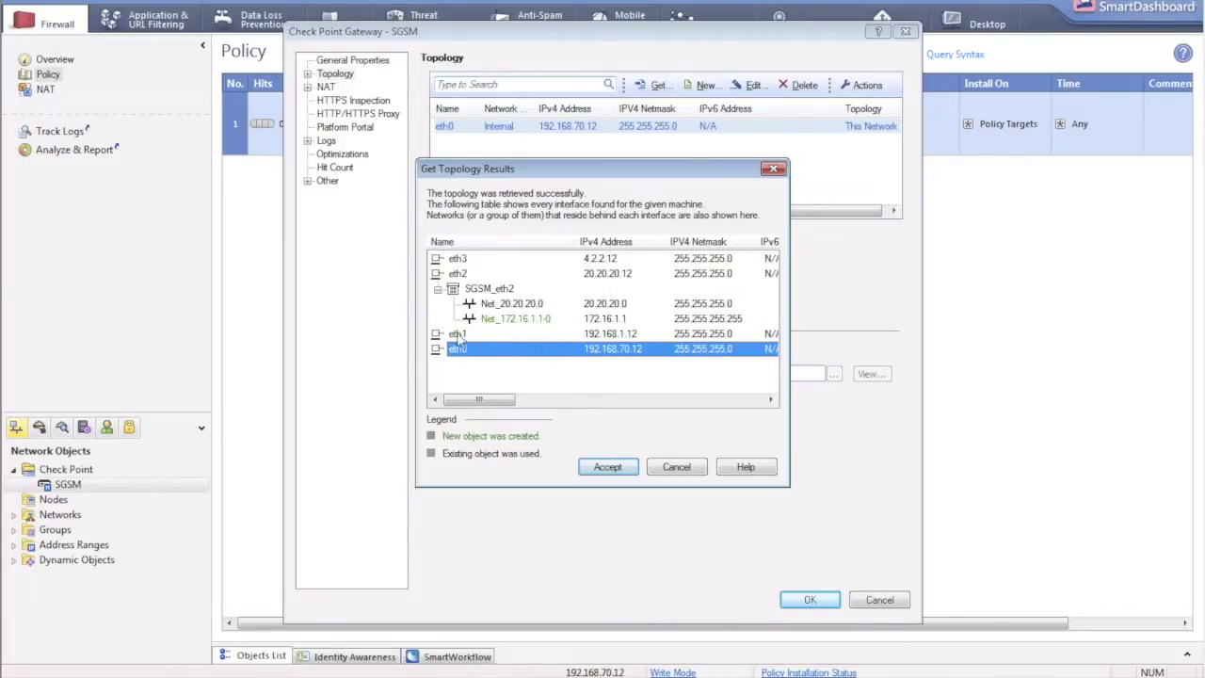
left_click(476, 263)
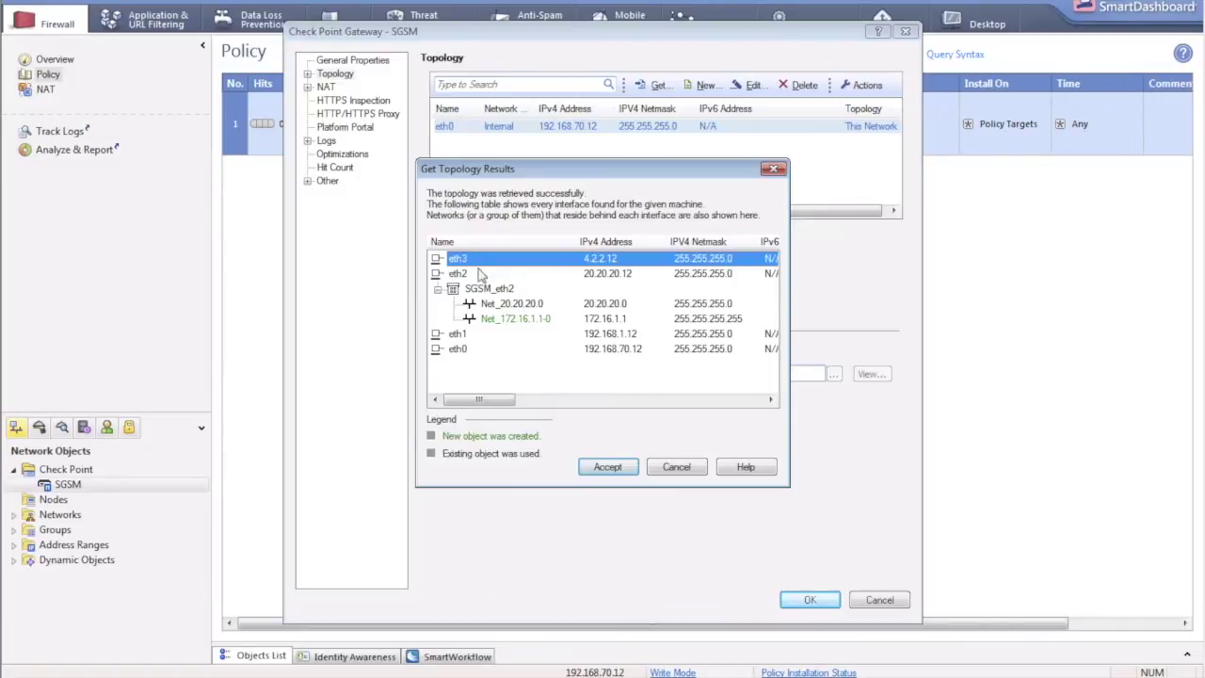
Accept the retrieved topology, review eth1–eth3, and save the gateway settings.
left_click(618, 469)
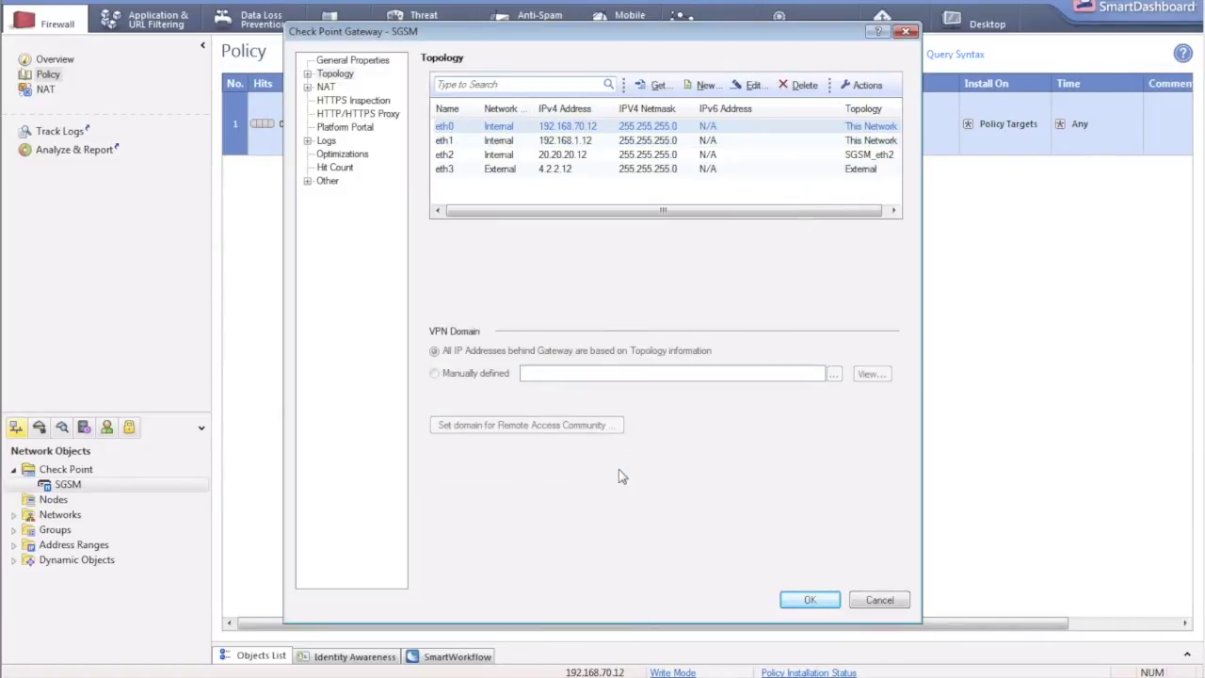
left_click(563, 142)
left_click(564, 155)
left_click(566, 169)
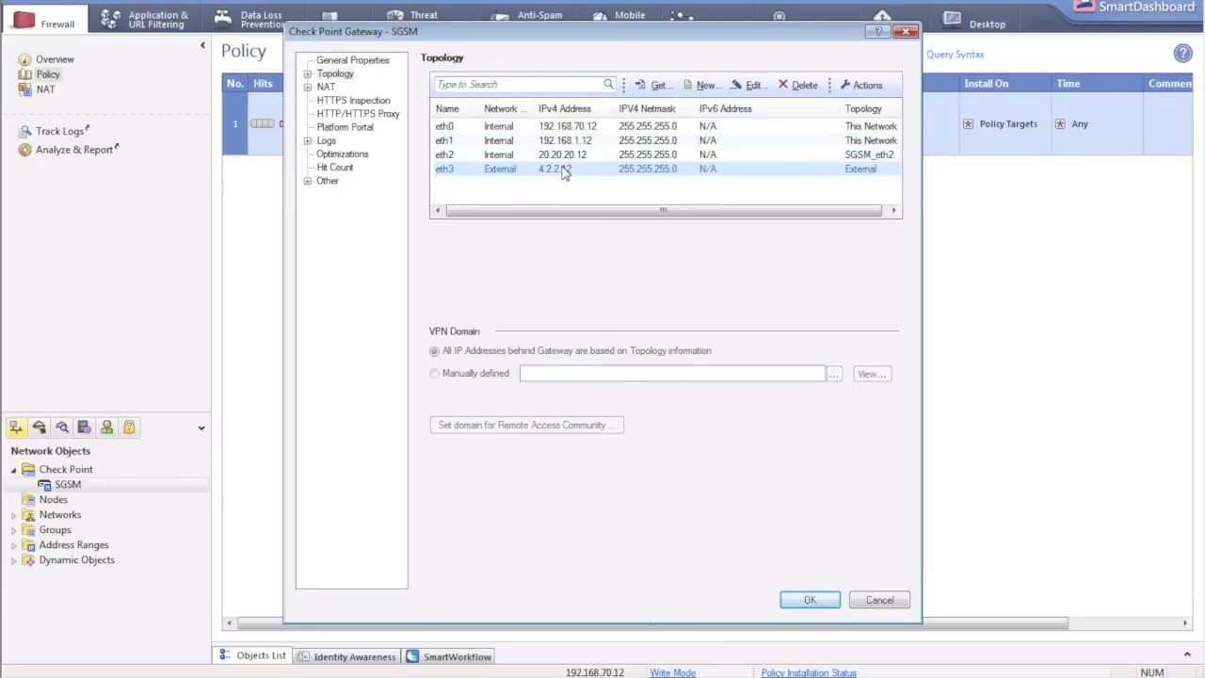
left_click(812, 601)
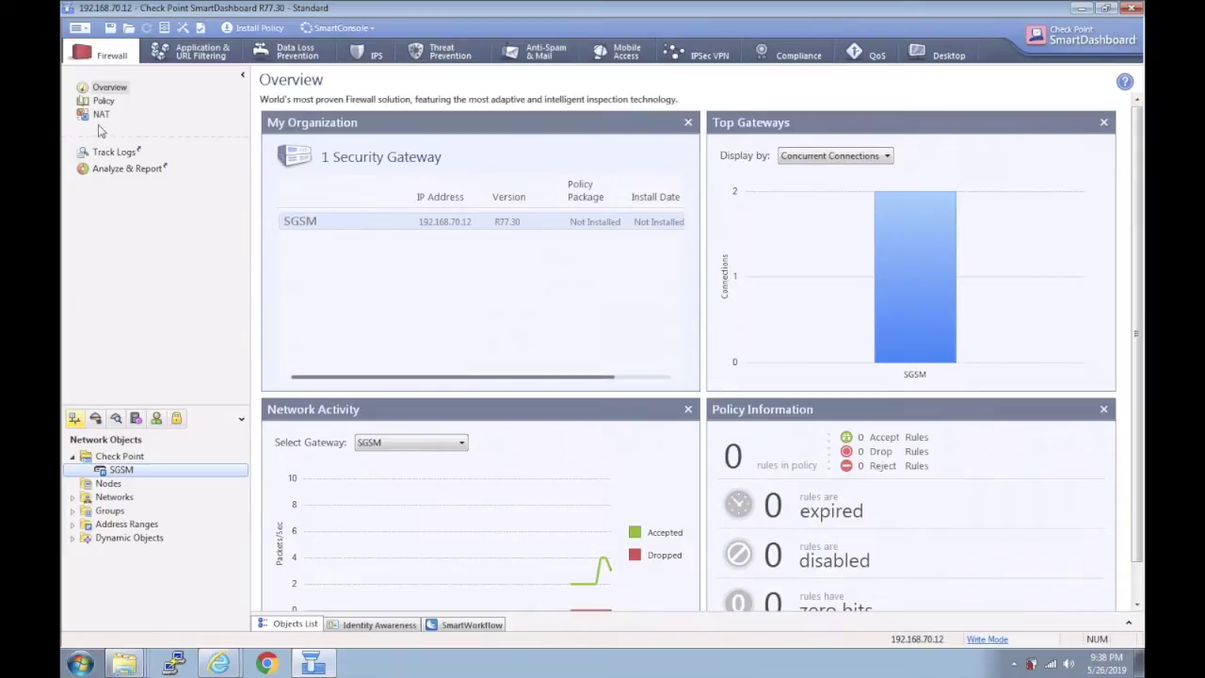
Switch to the firewall policy and add a first rule to the empty rule table.
left_click(102, 103)
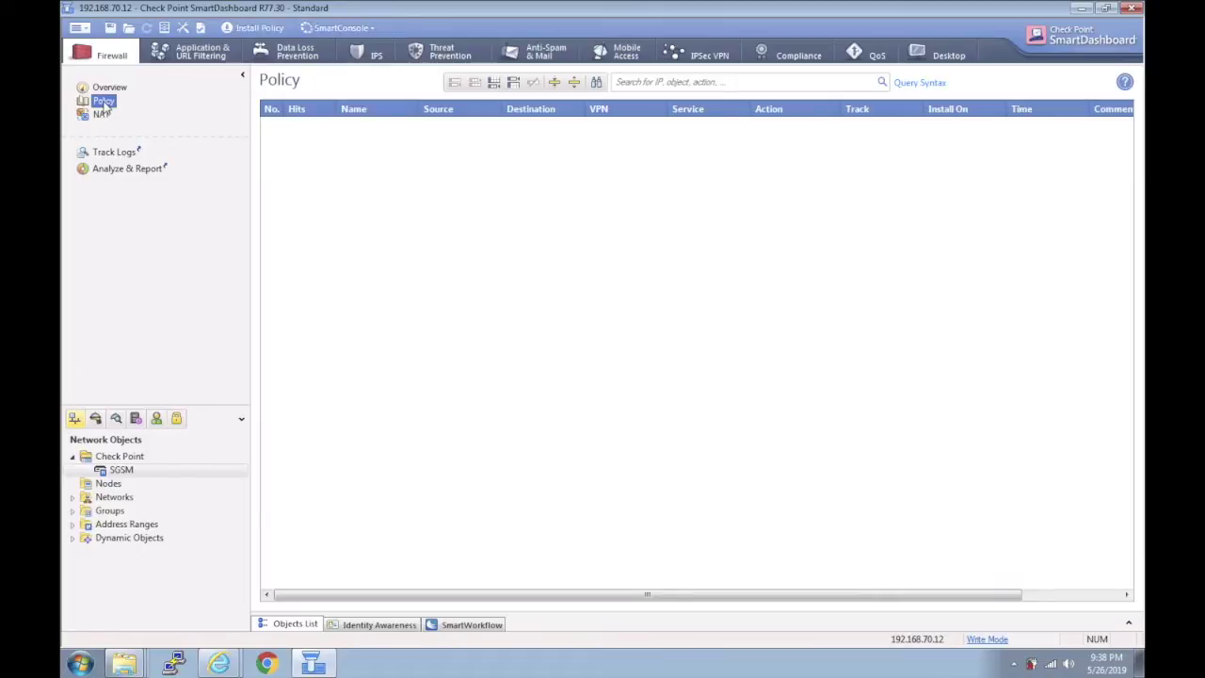
left_click(494, 83)
left_click(369, 128)
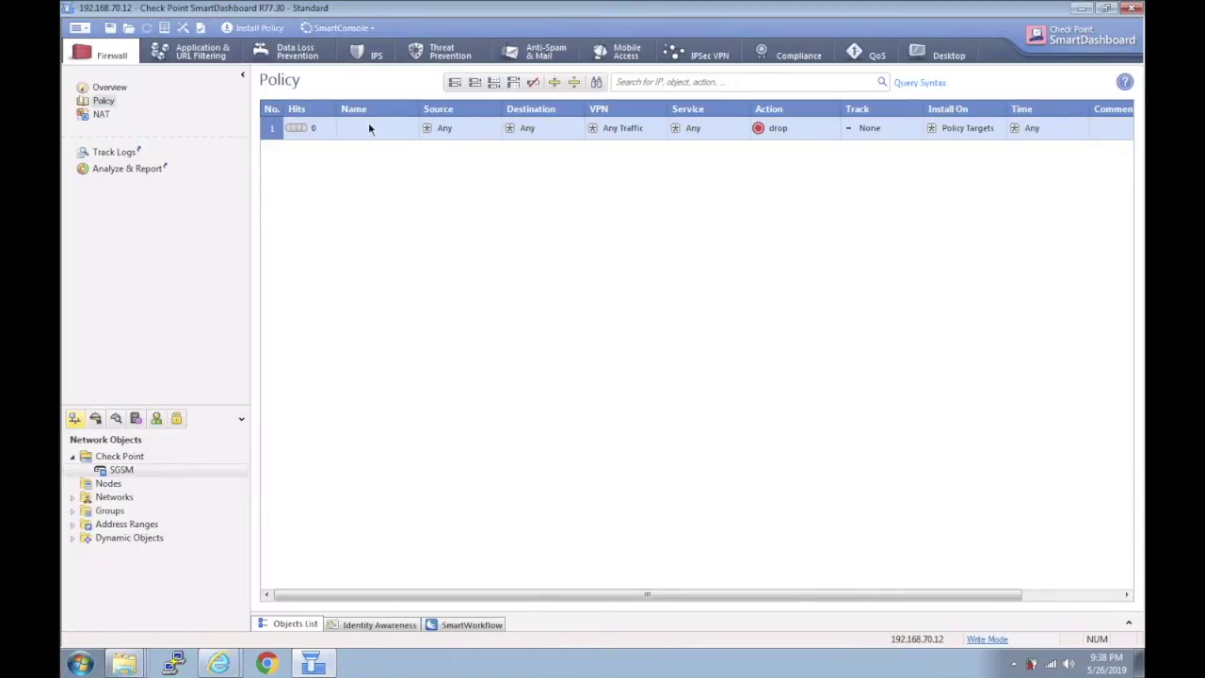
Name rule 1 MGMT and add a second rule below it.
right_click(368, 125)
left_click(389, 137)
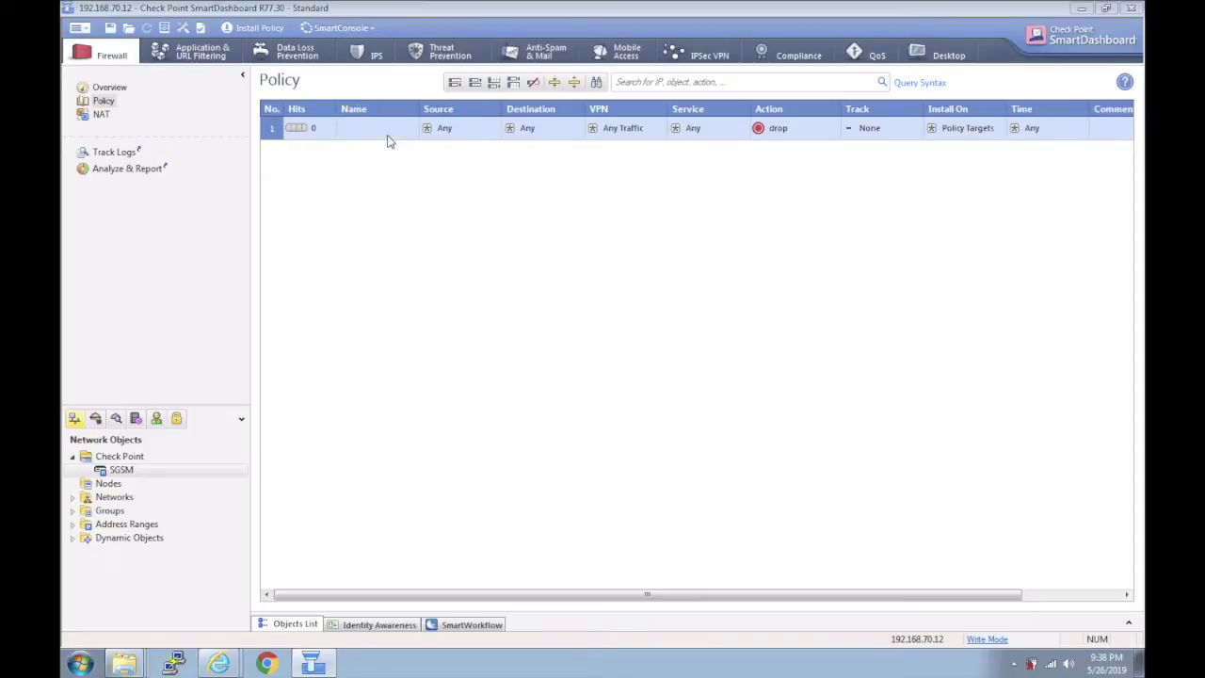
type("MGMT-Rule")
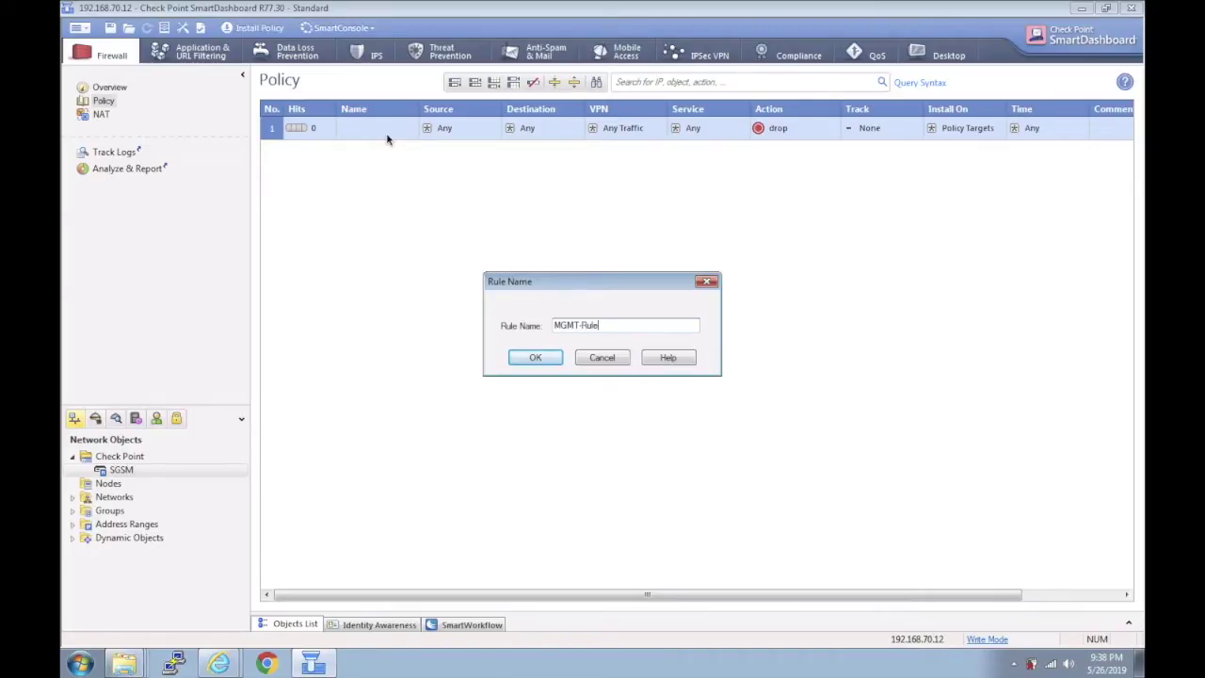
key("BackSpace")
key("BackSpace")
left_click(529, 359)
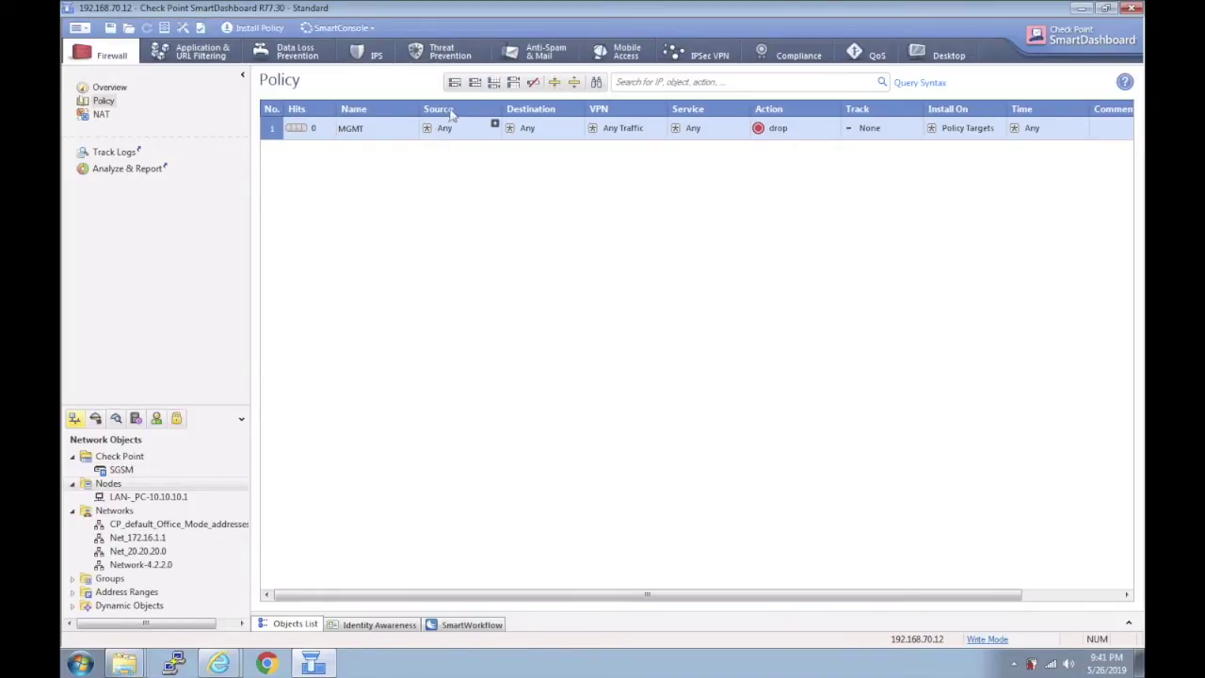
left_click(493, 87)
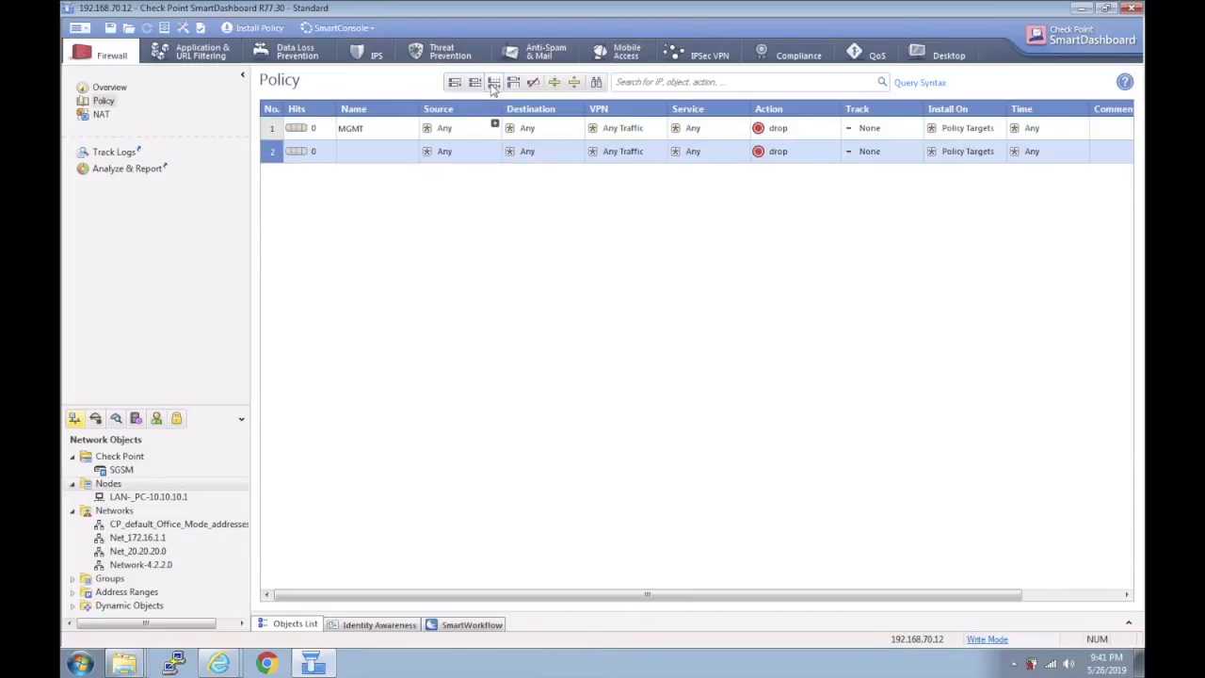
Rename rule 2 to stealth.
right_click(376, 157)
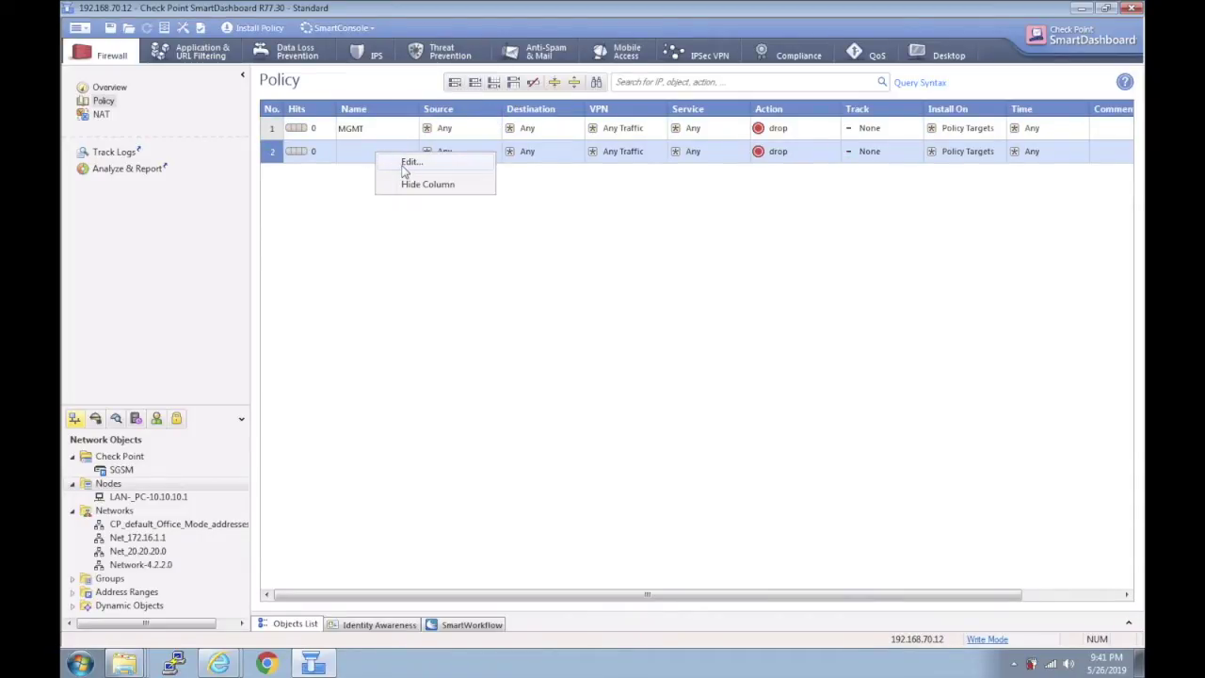
left_click(403, 169)
type("stt")
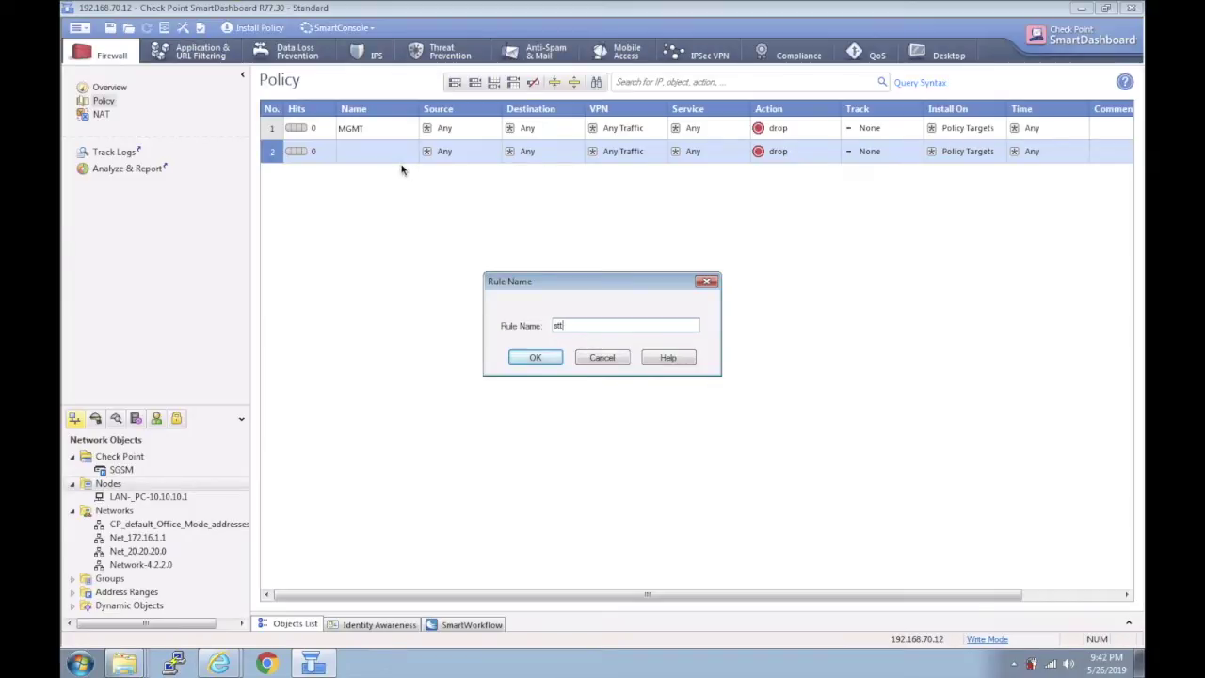
type("ea")
key("BackSpace")
key("BackSpace")
key("BackSpace")
type("ealth")
left_click(535, 358)
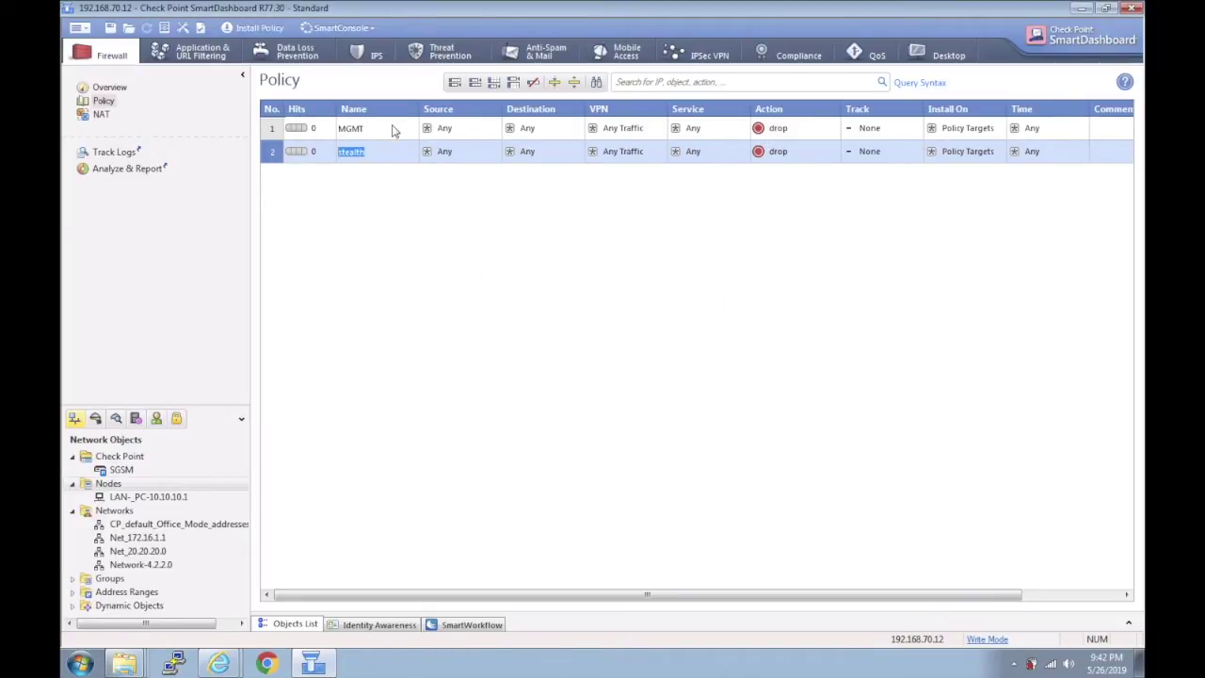
Open the MGMT rule's Source object list and close it without choosing anything.
left_click(403, 129)
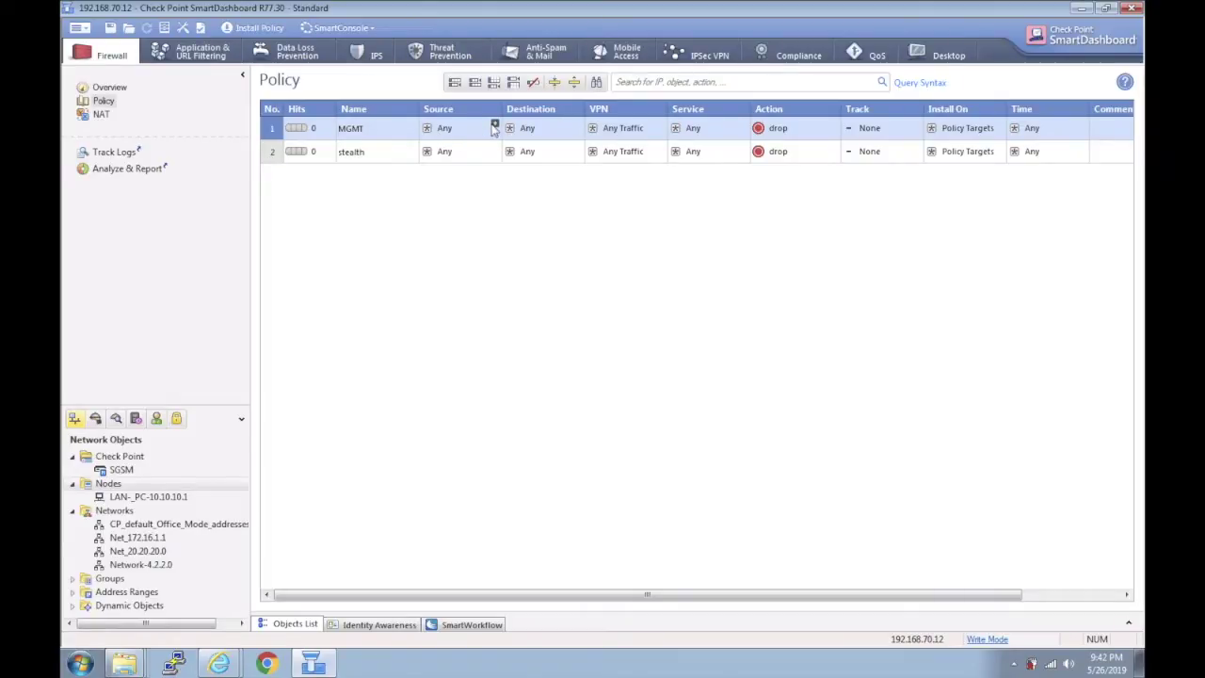
left_click(494, 123)
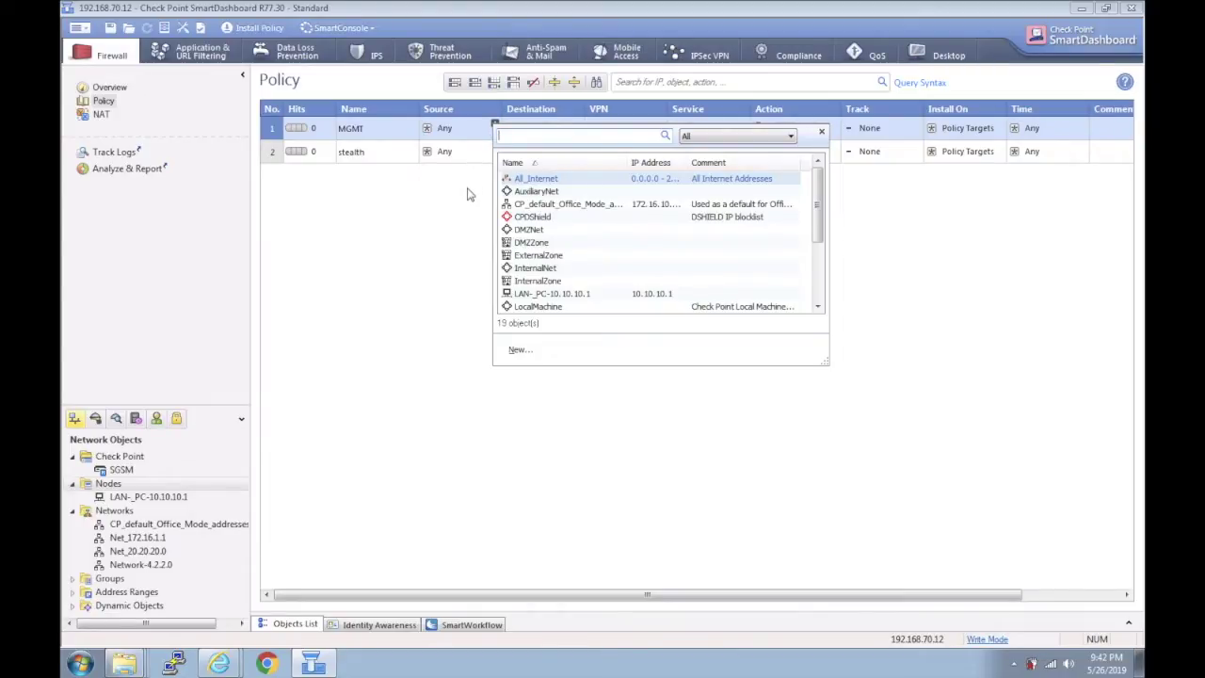
left_click(462, 255)
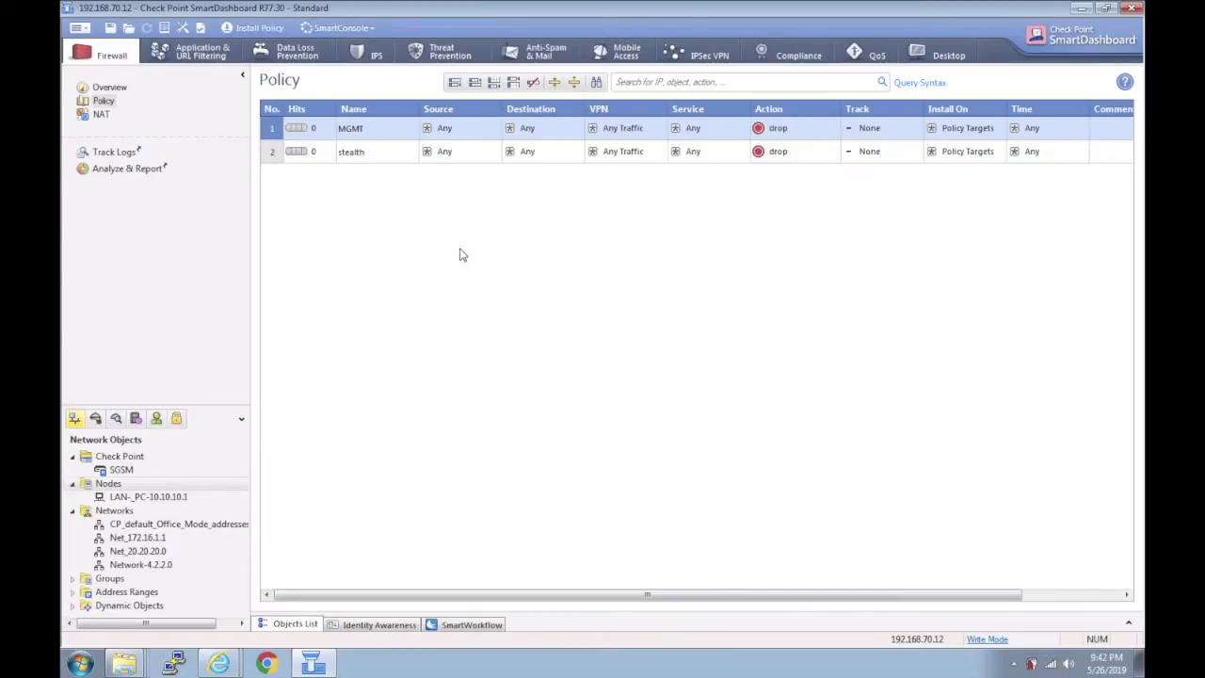
Start a new network object under Networks and name it MGMT-192.168.70.0.
right_click(131, 516)
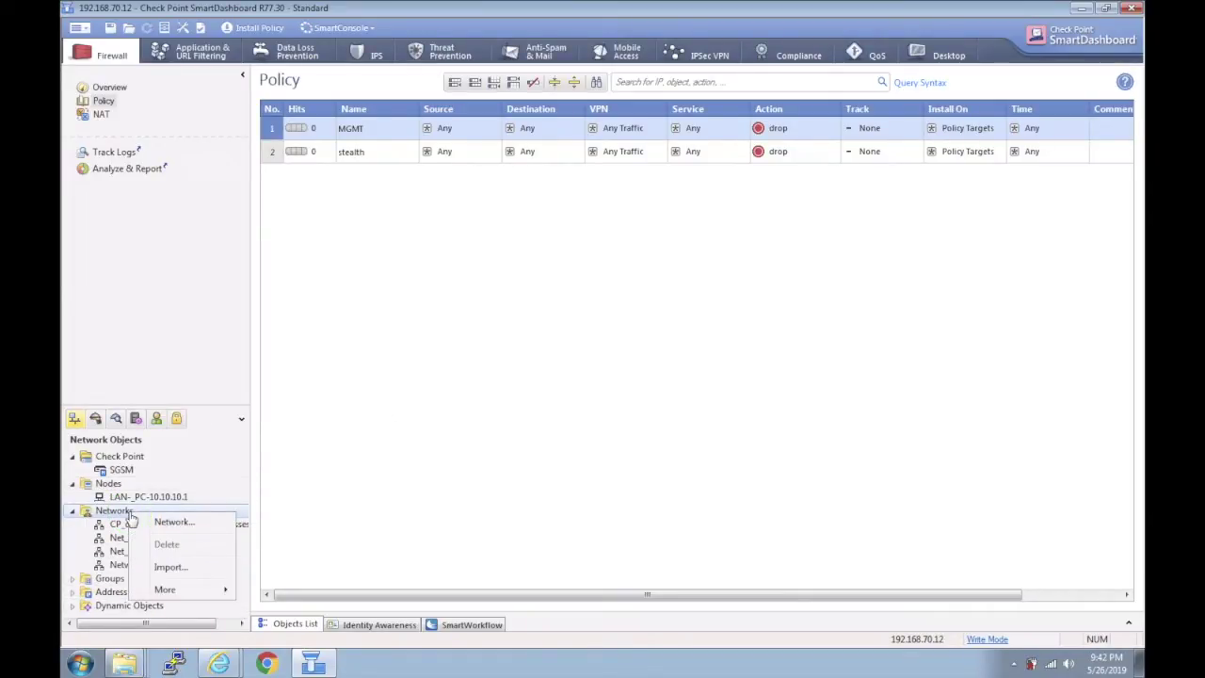
left_click(165, 520)
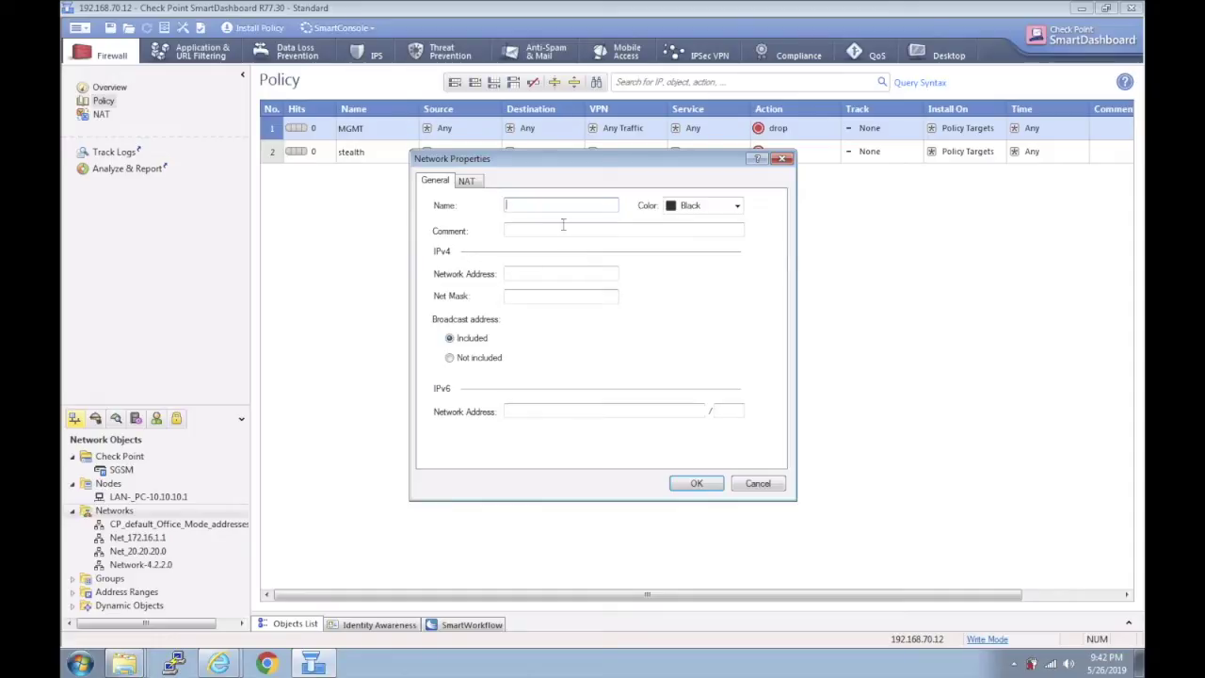
type("MGMT-1")
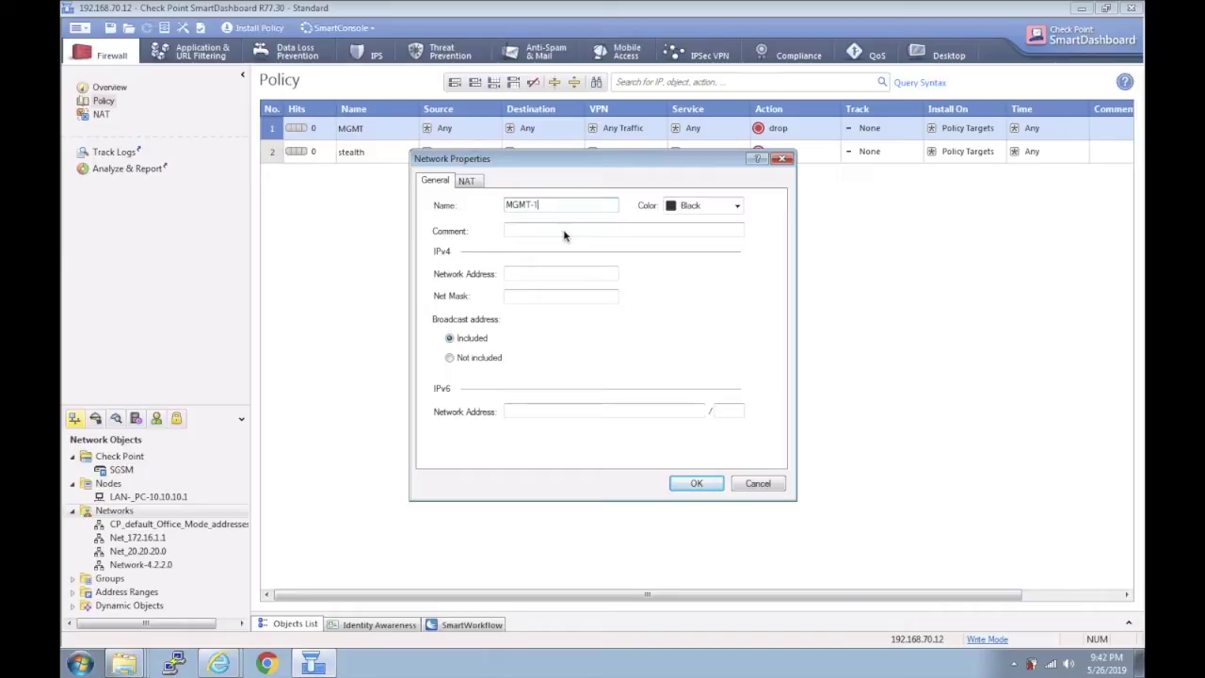
type("192.168.70.0")
Give it network address 192.168.70.0 and mask 255.255.255.0, then save it.
left_click(542, 274)
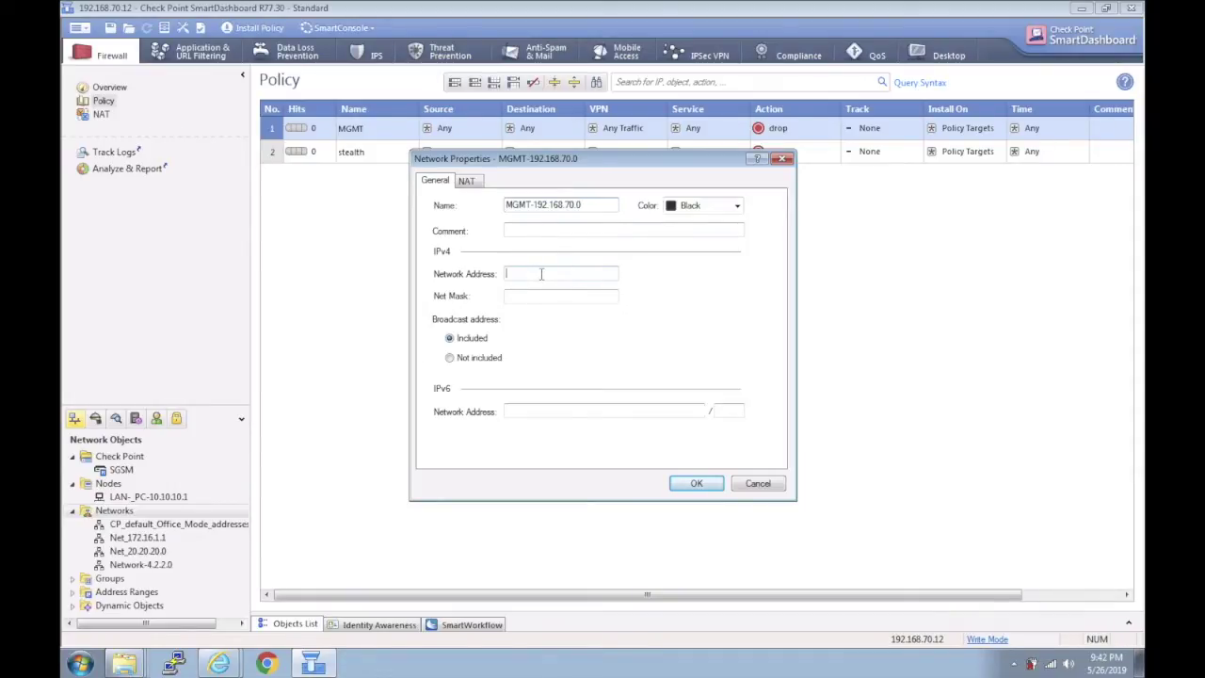
type("172")
key("BackSpace")
type("2.168.70.0")
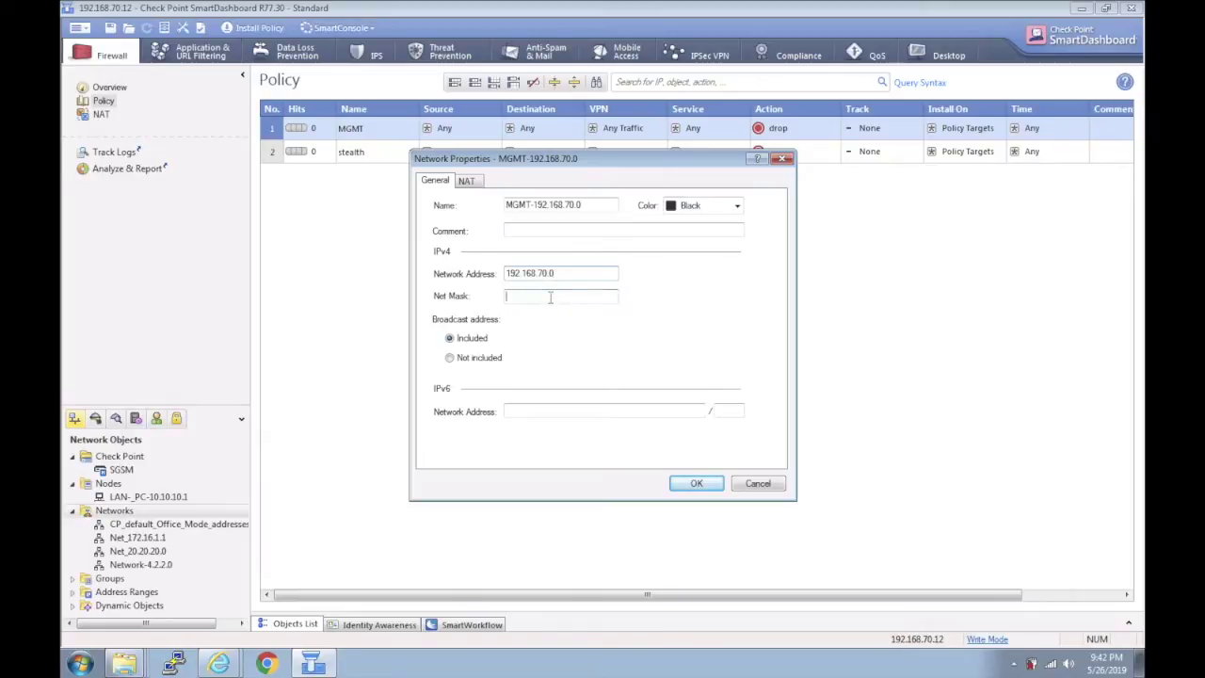
type("255.255.255.0")
left_click(693, 483)
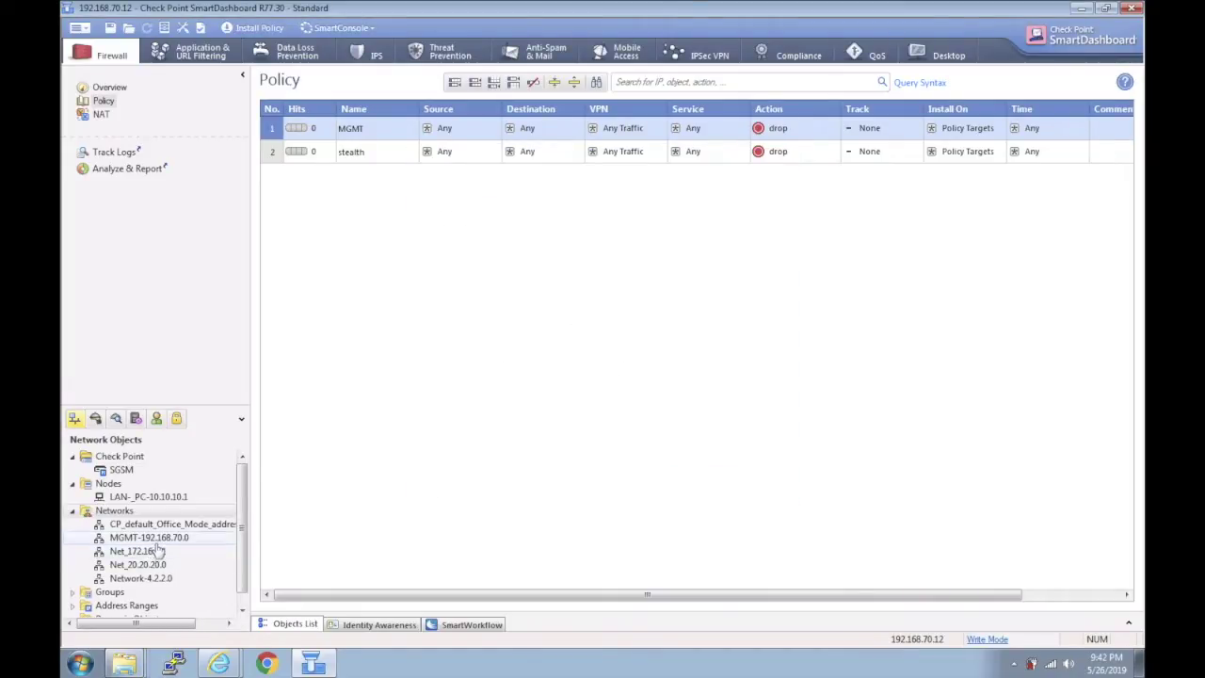
left_click_drag(162, 542, 461, 136)
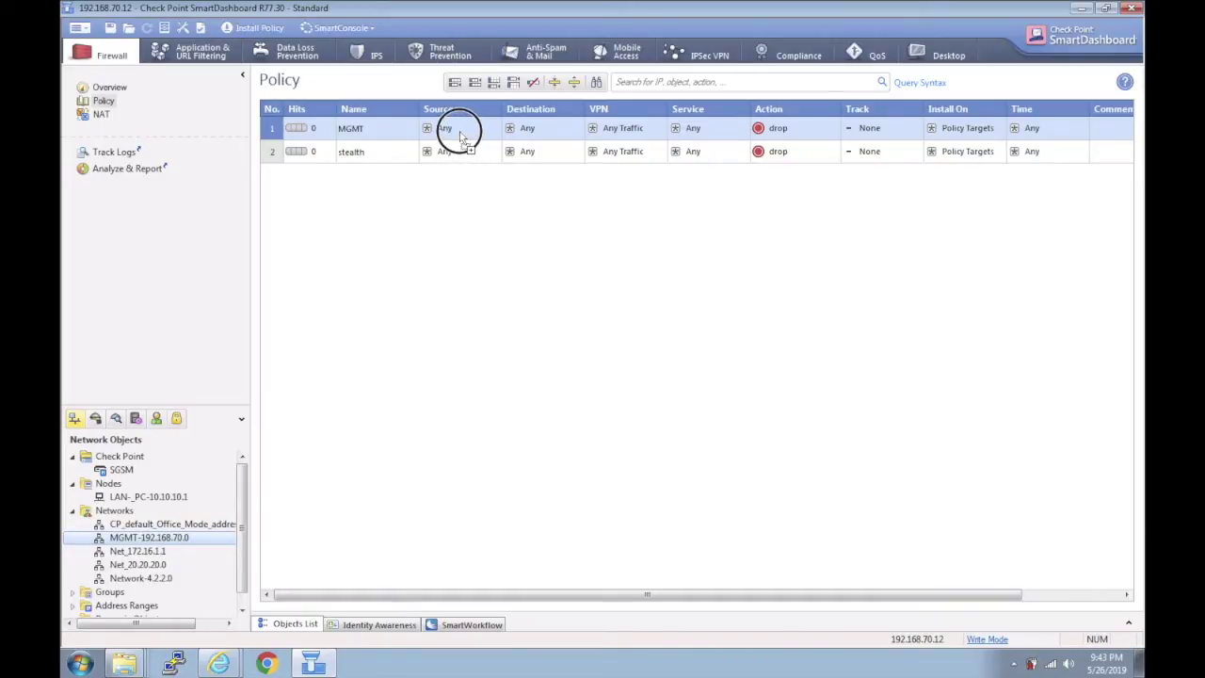
Set rule 1's Source to MGMT-192.168.70.0 and its Destination to SGSM.
left_click_drag(461, 135, 460, 135)
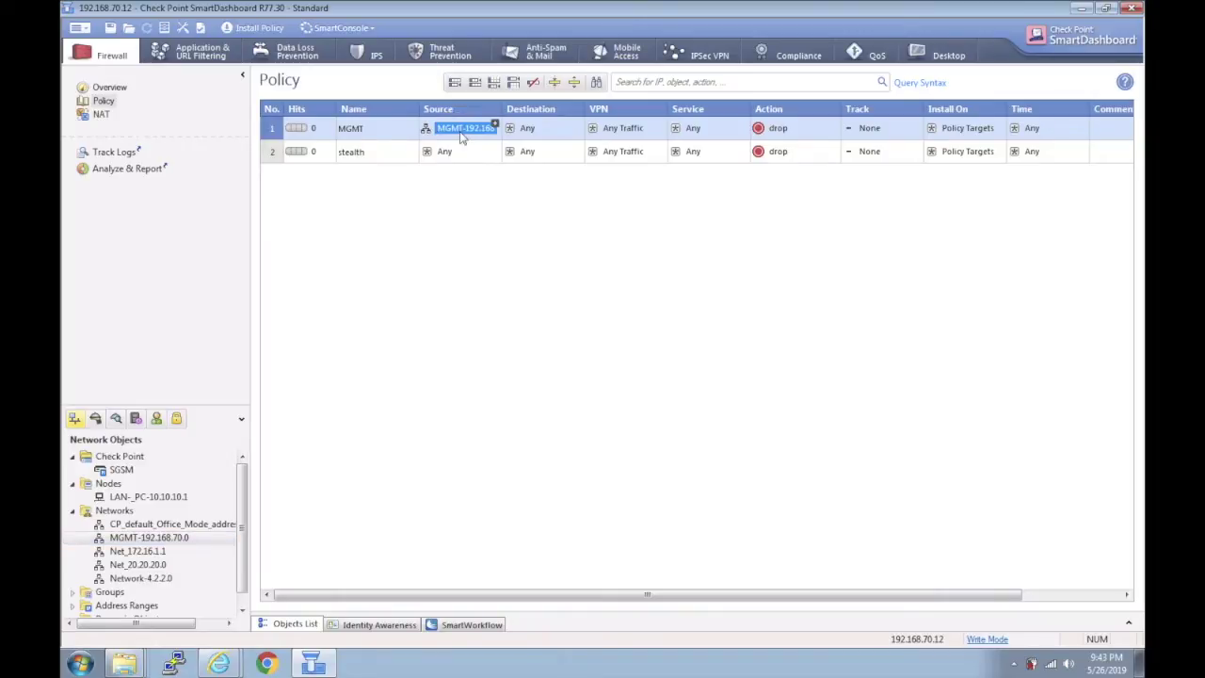
left_click(578, 125)
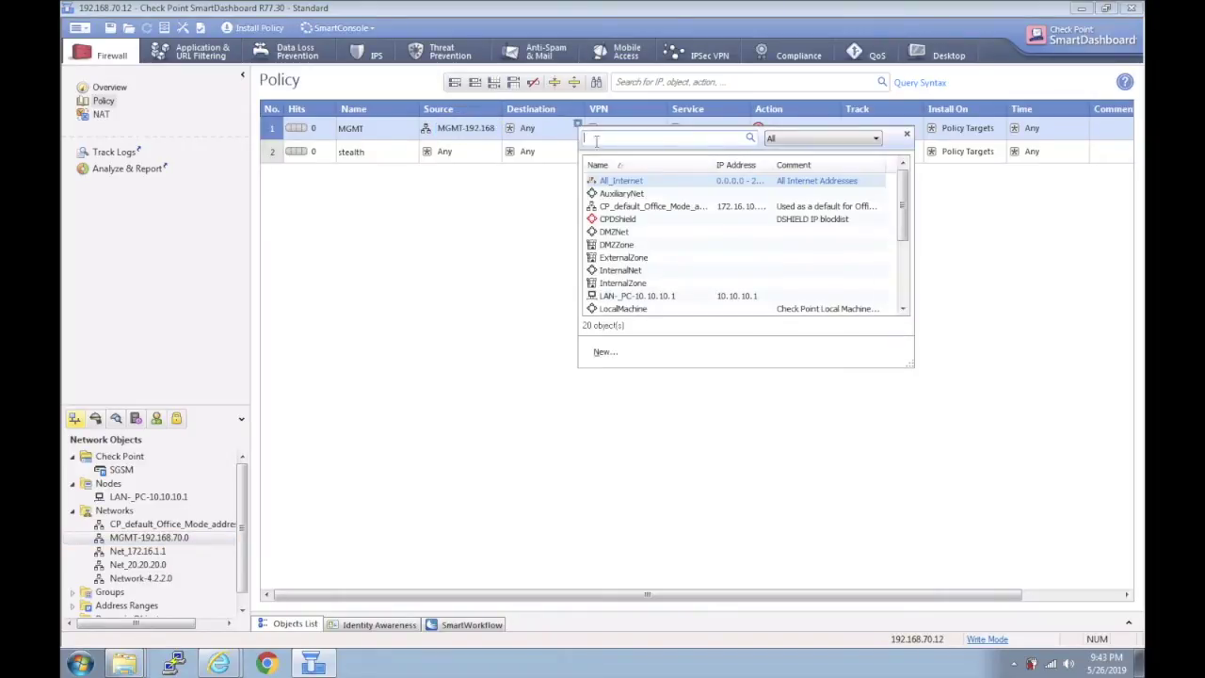
scroll(666, 249, "down", 1)
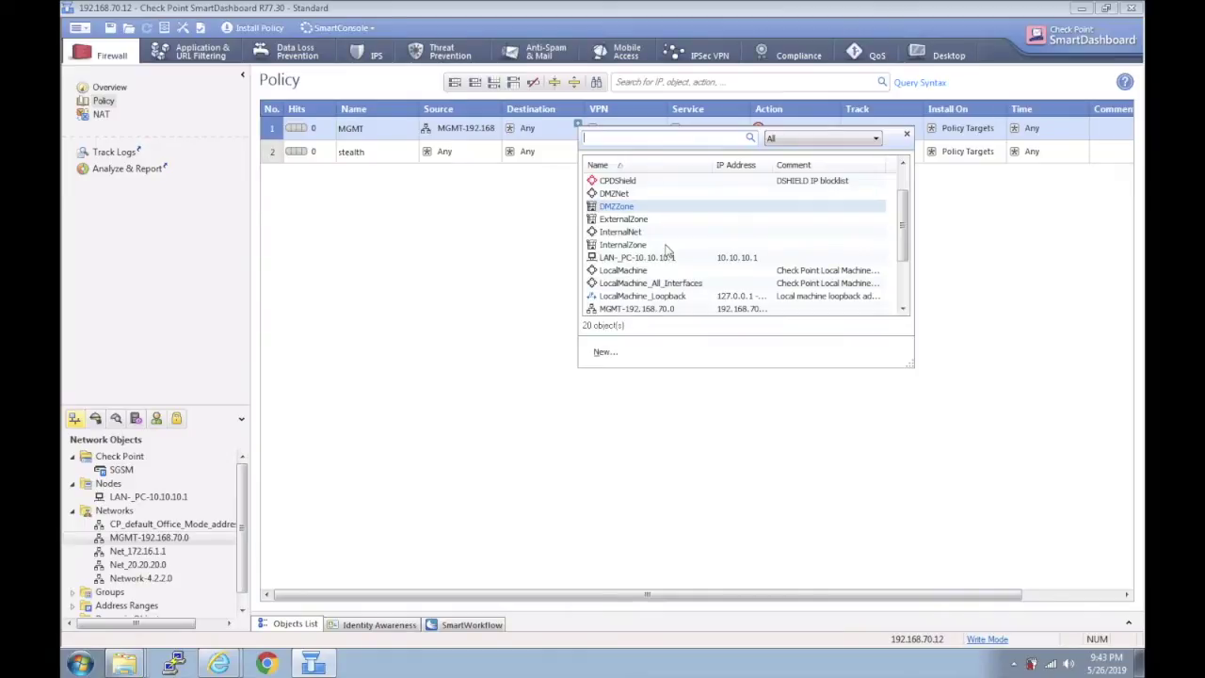
scroll(666, 250, "down", 2)
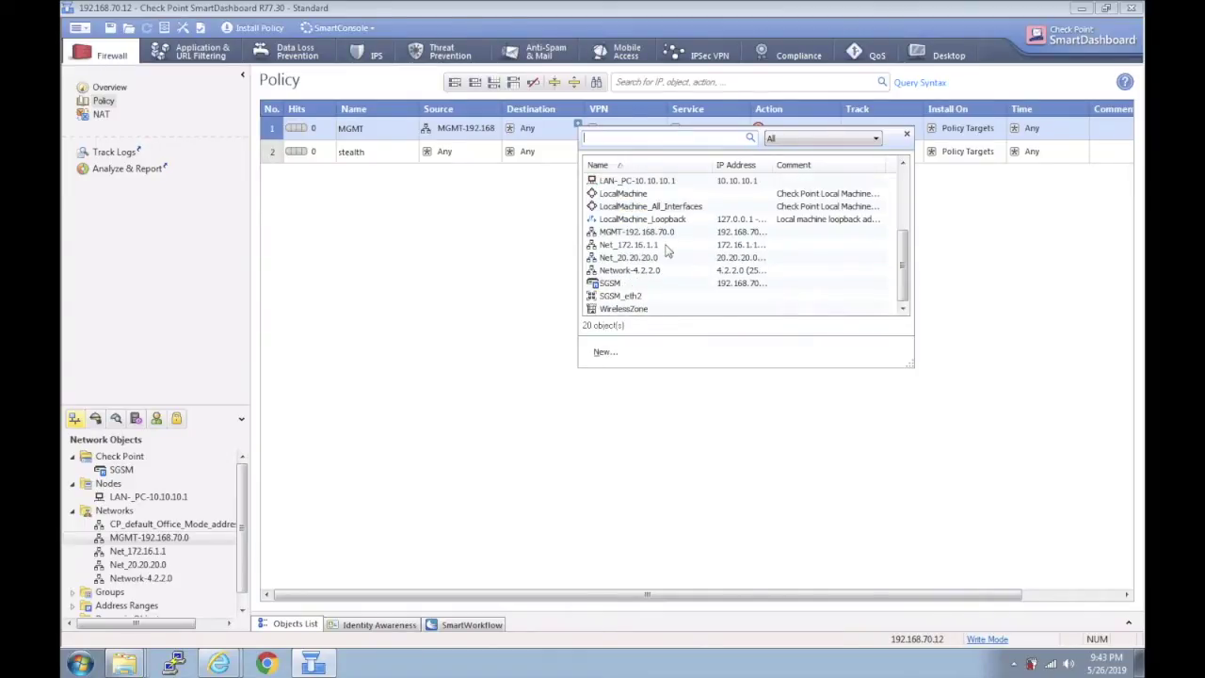
left_click(614, 284)
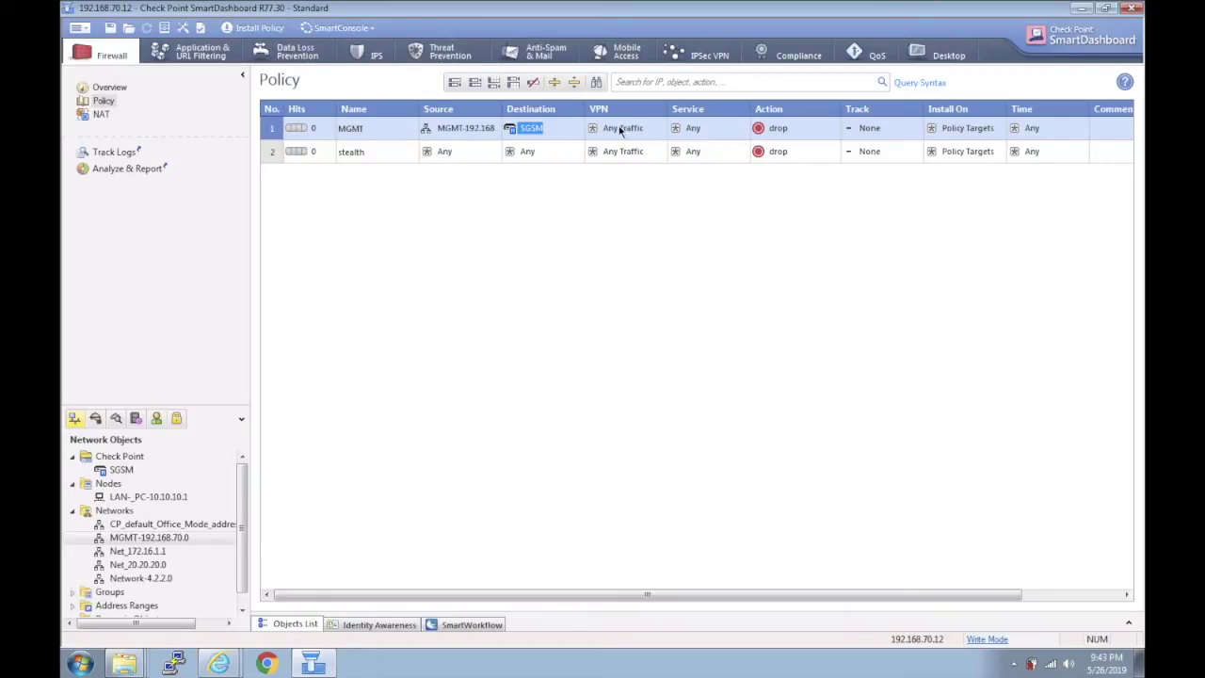
Add https and http to the MGMT rule's services.
left_click(744, 125)
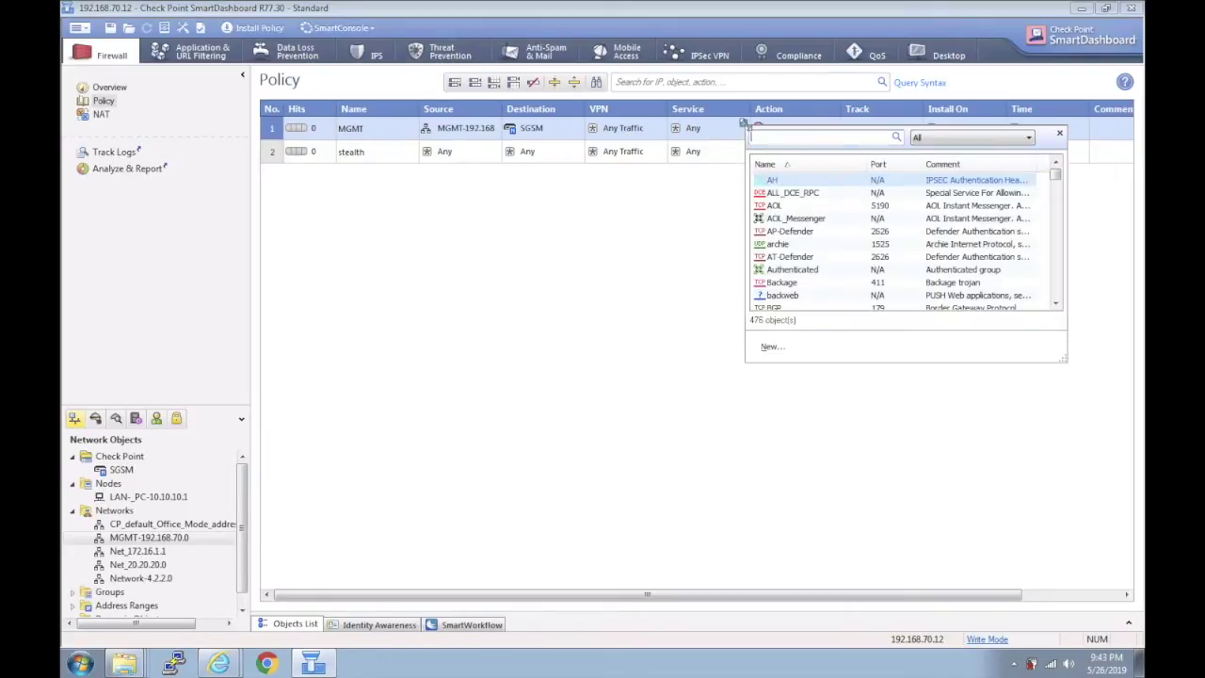
scroll(777, 218, "up", 1)
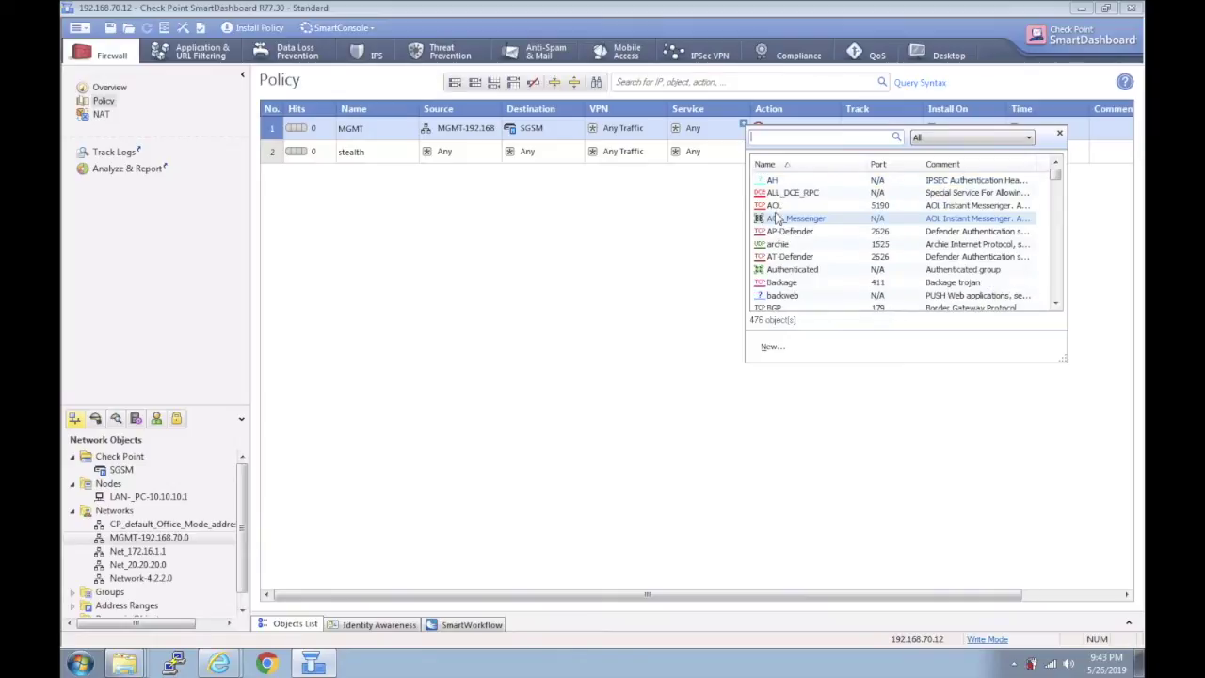
type("htt")
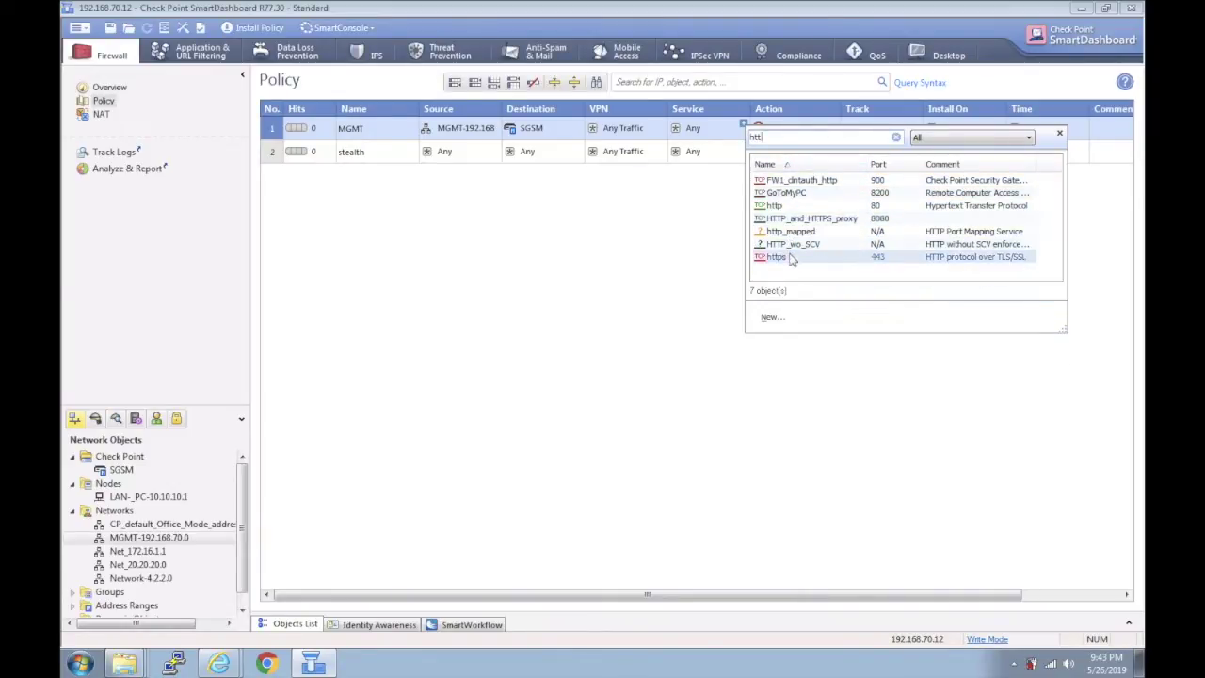
left_click(790, 256)
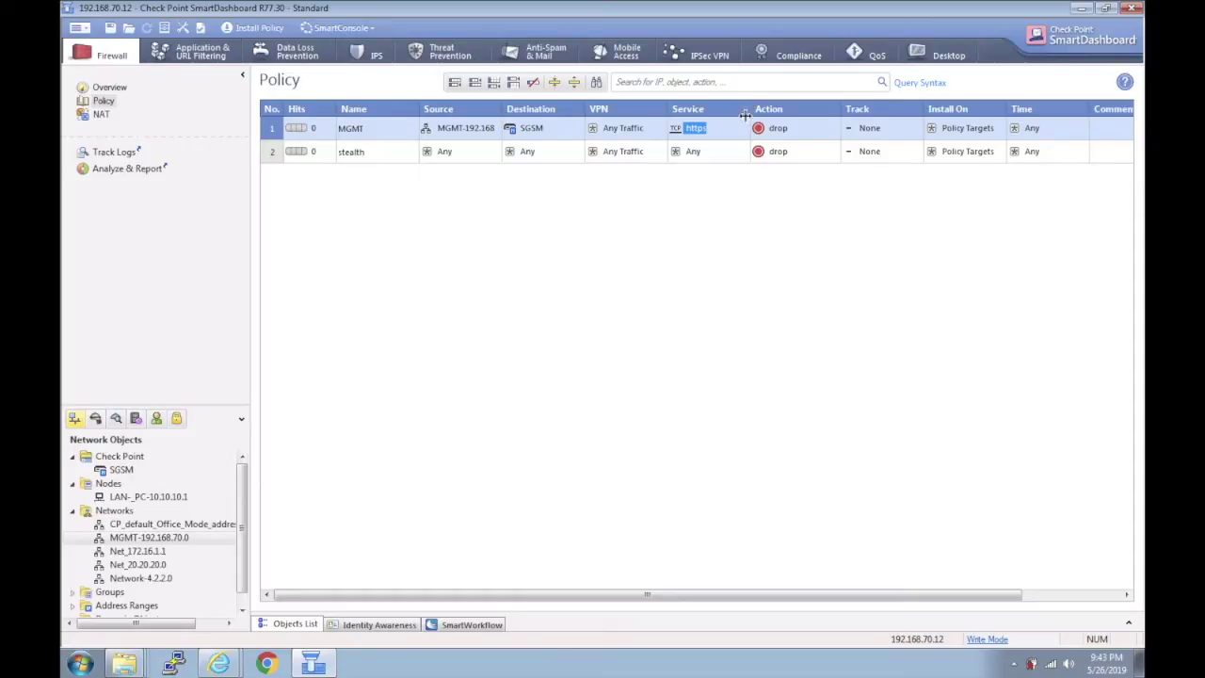
left_click(744, 128)
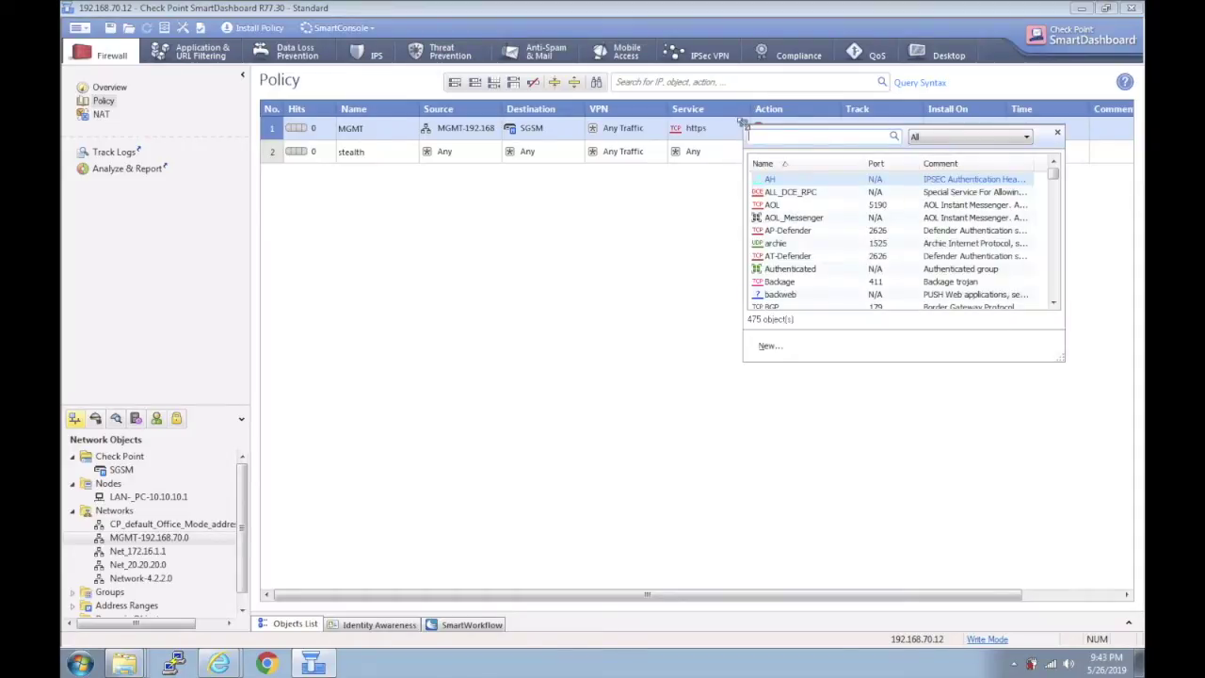
type("htt")
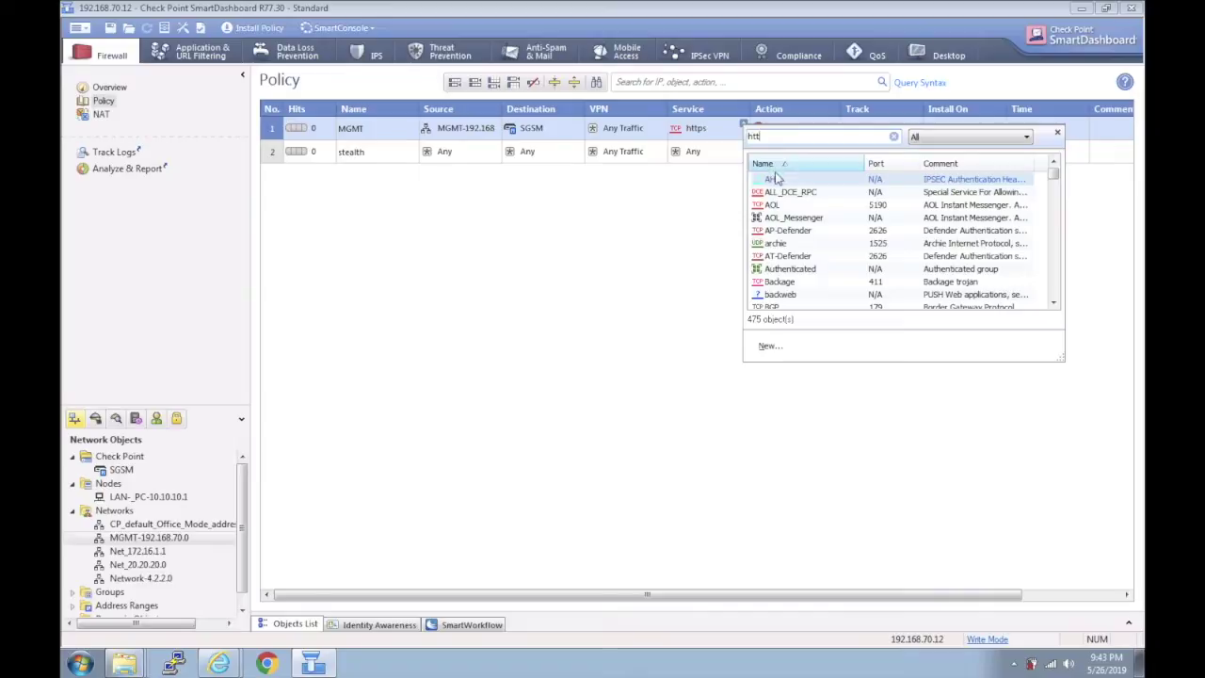
left_click(785, 207)
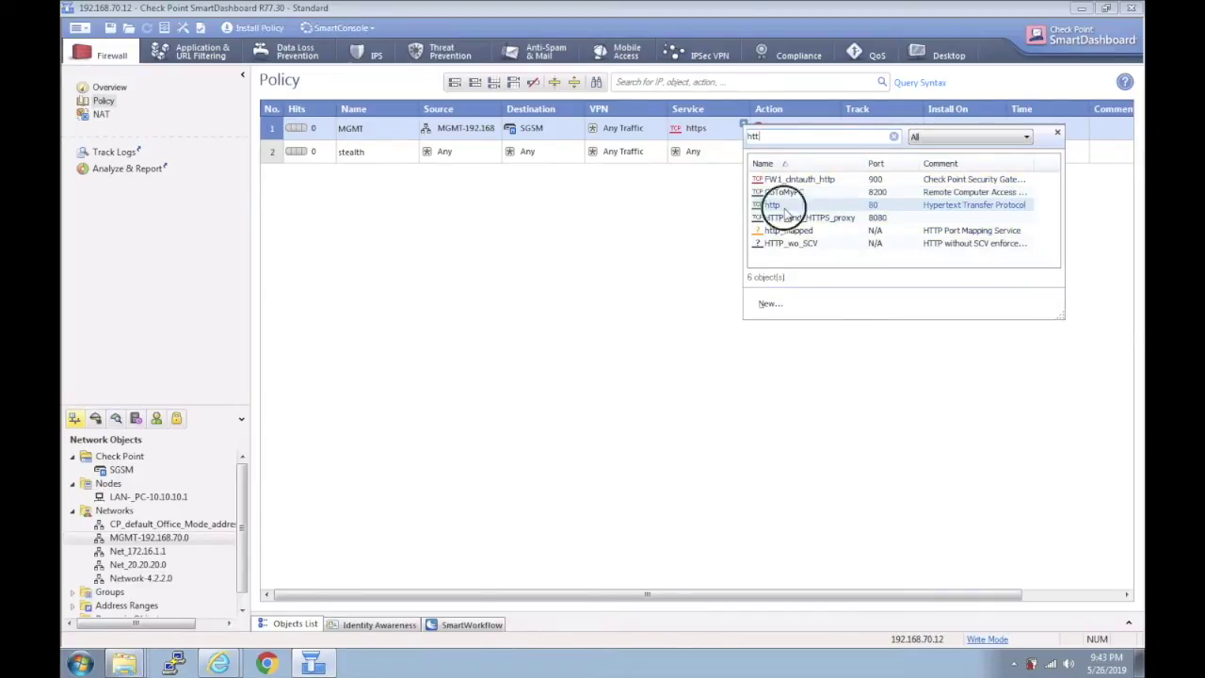
Add ssh and icmp-proto to the MGMT rule's services.
left_click(744, 127)
type("ssh")
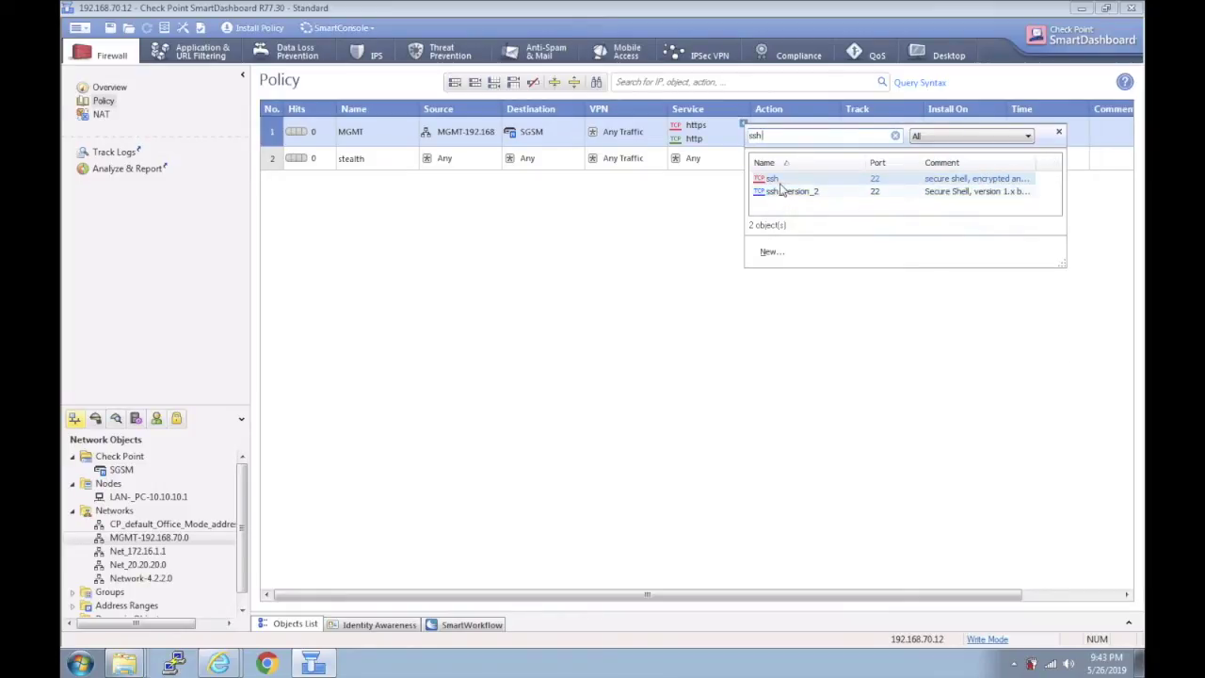
left_click(780, 185)
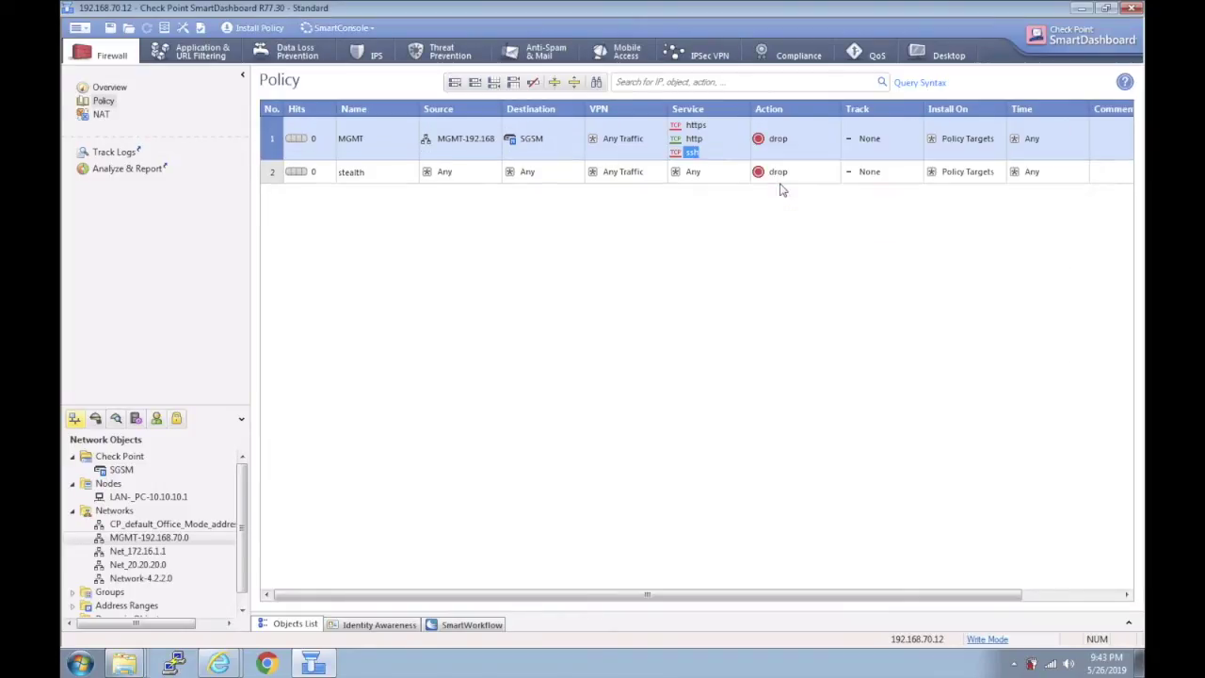
left_click(742, 125)
type("icm")
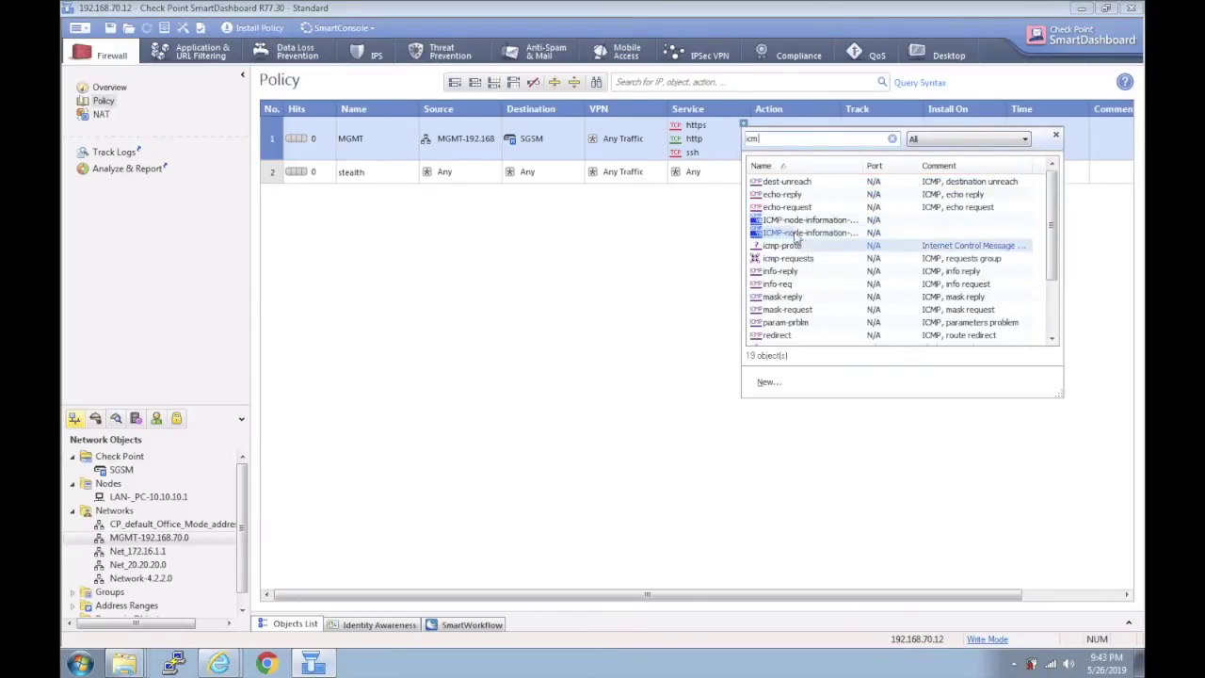
left_click(802, 246)
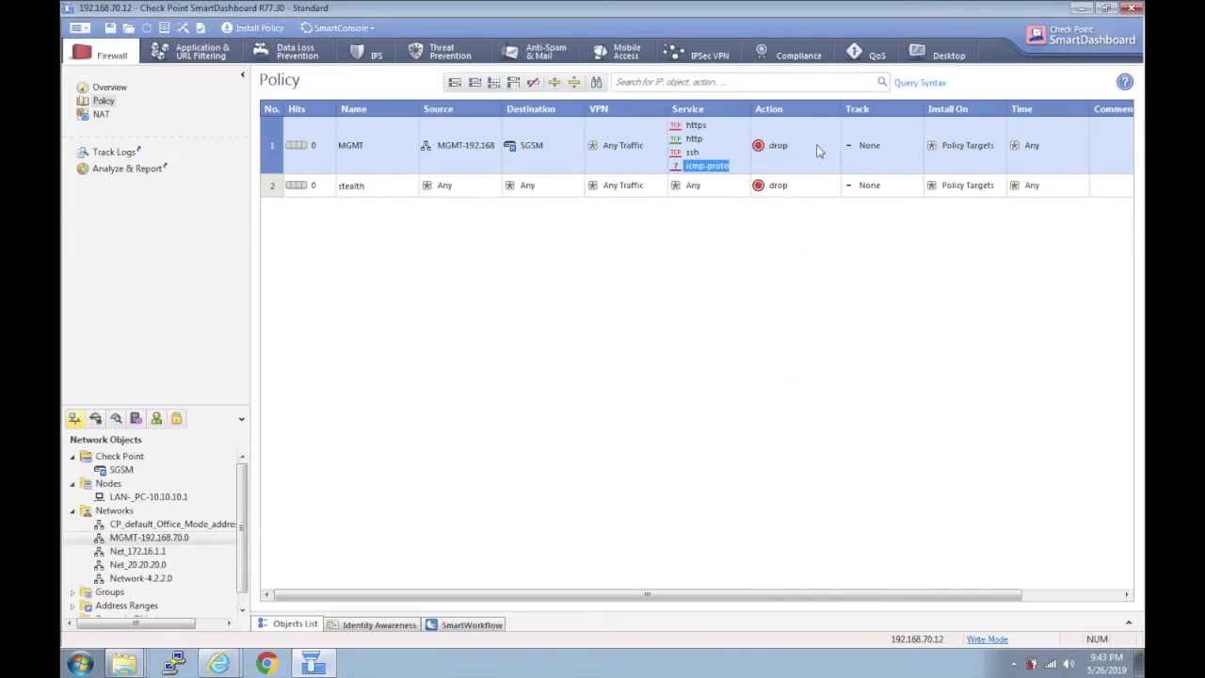
Change rule 1's action to accept and put SGSM in rule 2's Destination.
left_click(780, 148)
right_click(780, 148)
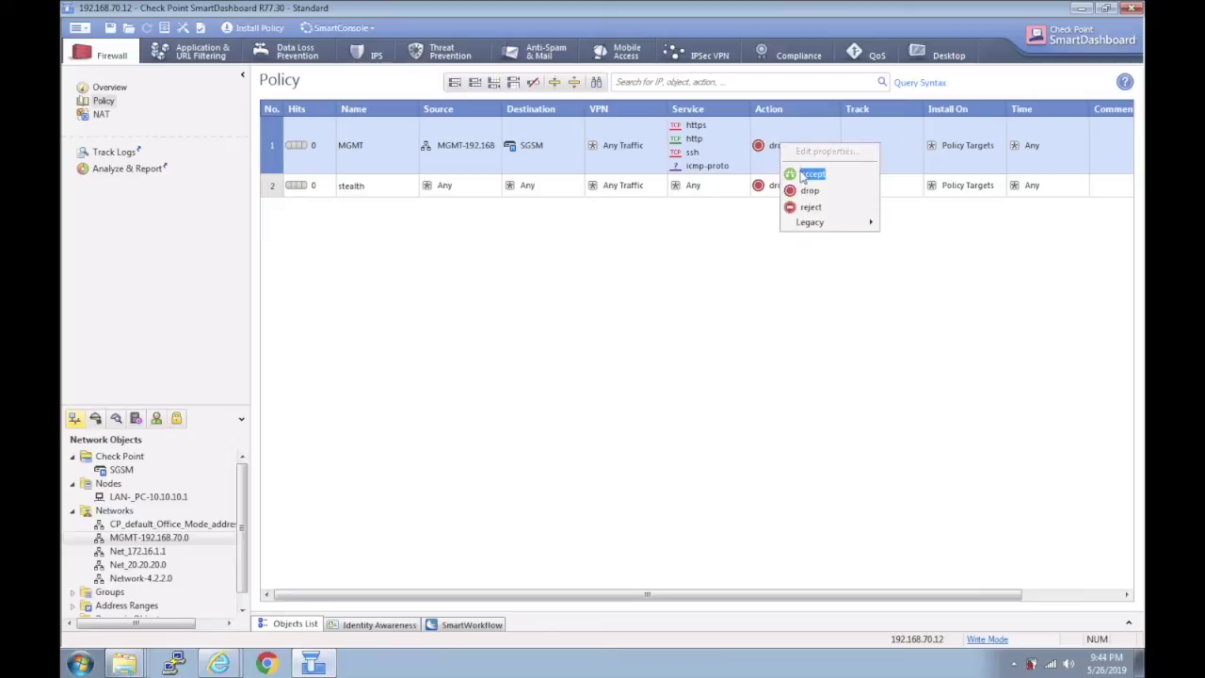
left_click(802, 175)
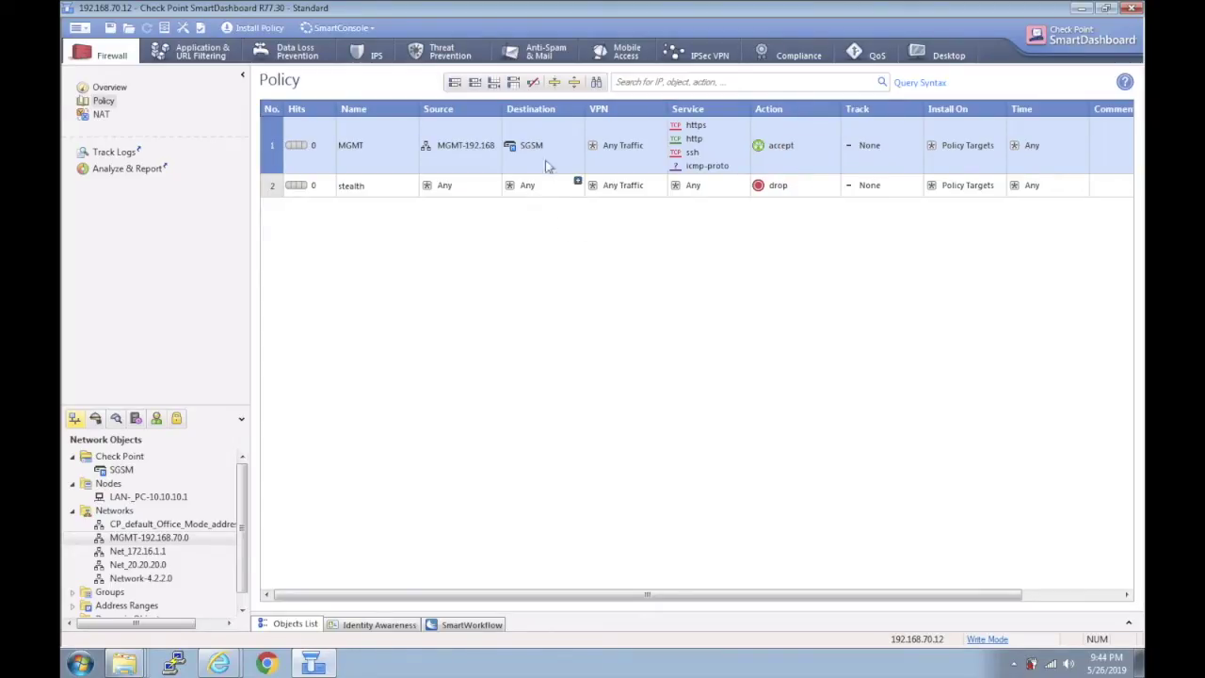
left_click_drag(530, 145, 532, 185)
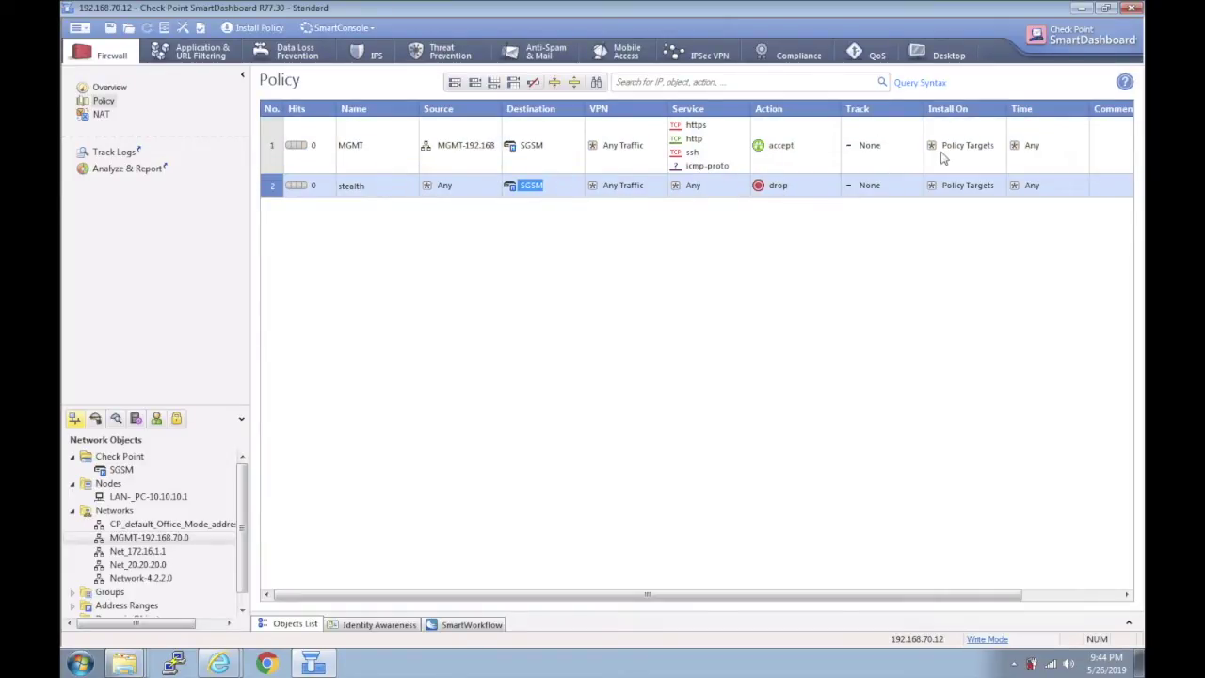
Set the Track of rules 1 and 2 to Log.
left_click(862, 147)
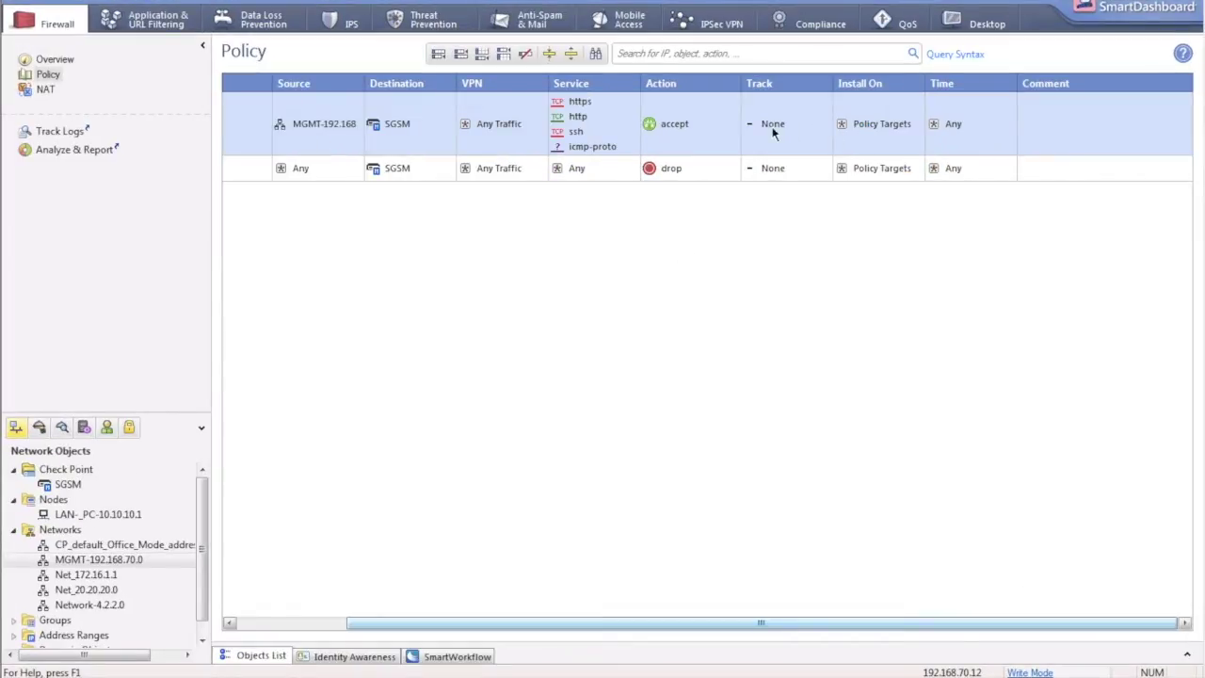
right_click(770, 127)
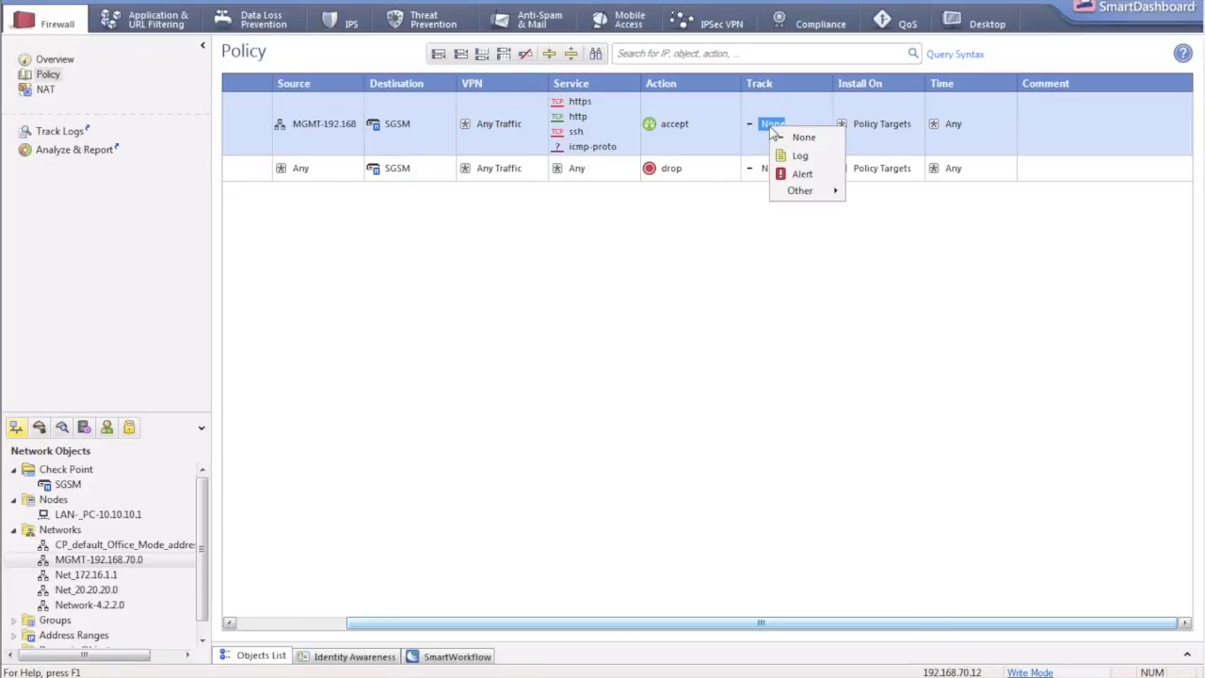
left_click(800, 156)
right_click(781, 170)
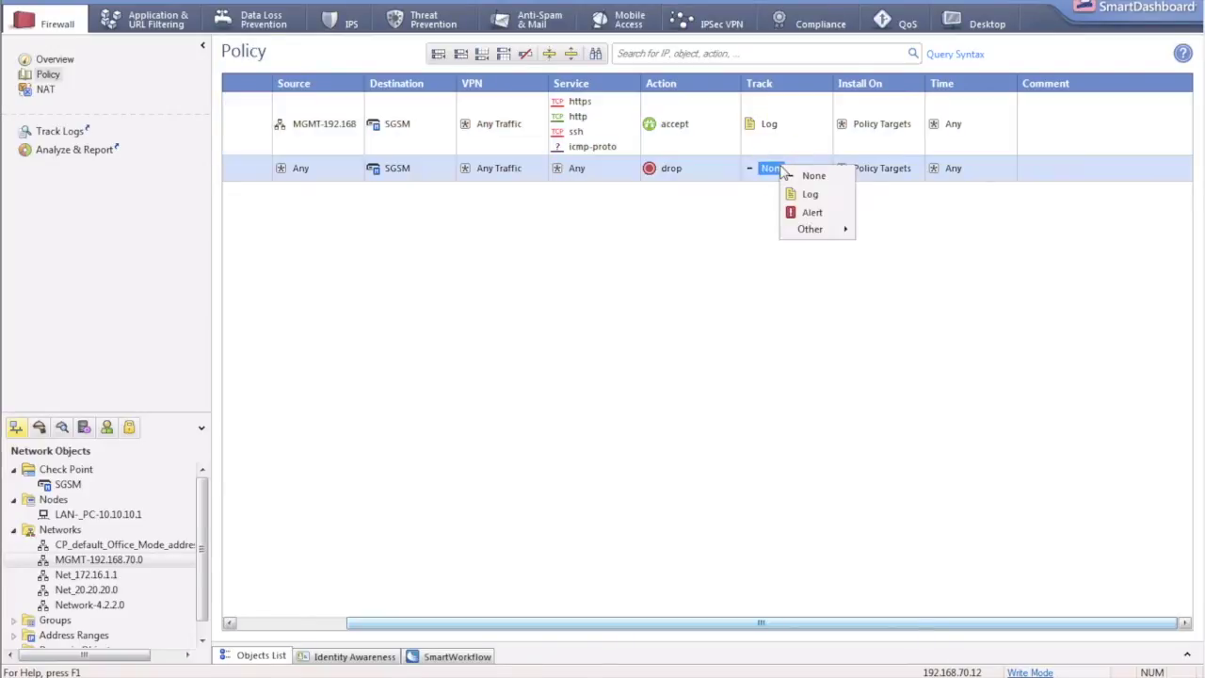
left_click(803, 195)
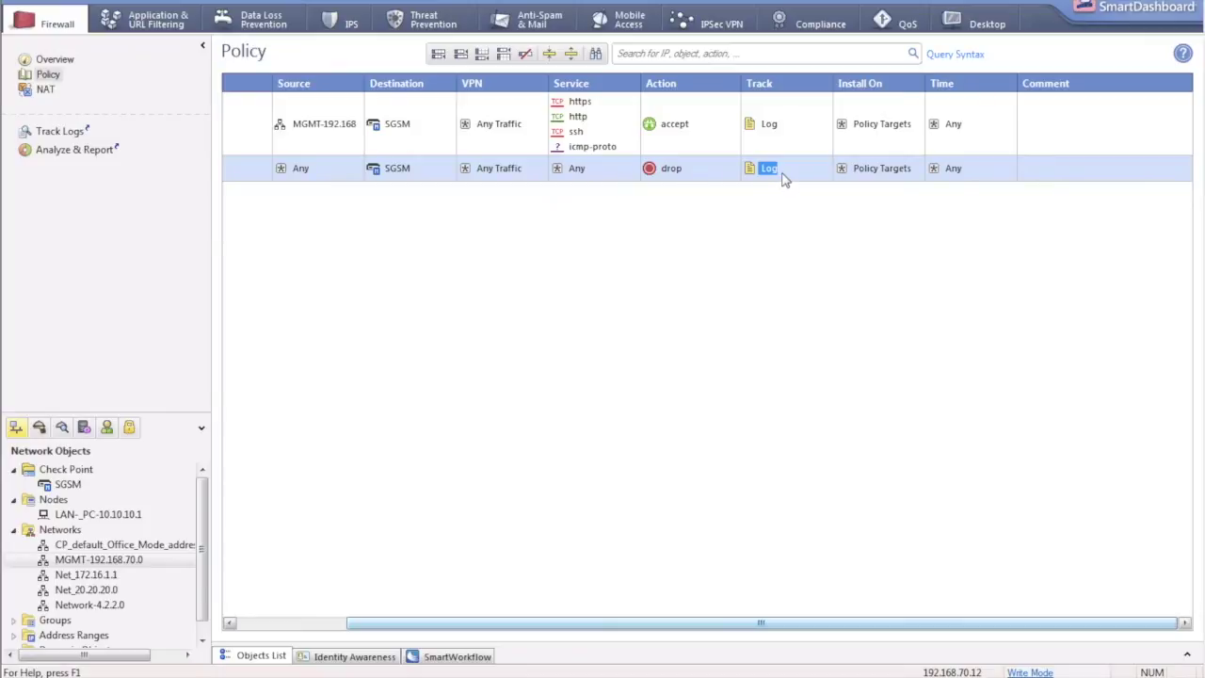
left_click(802, 175)
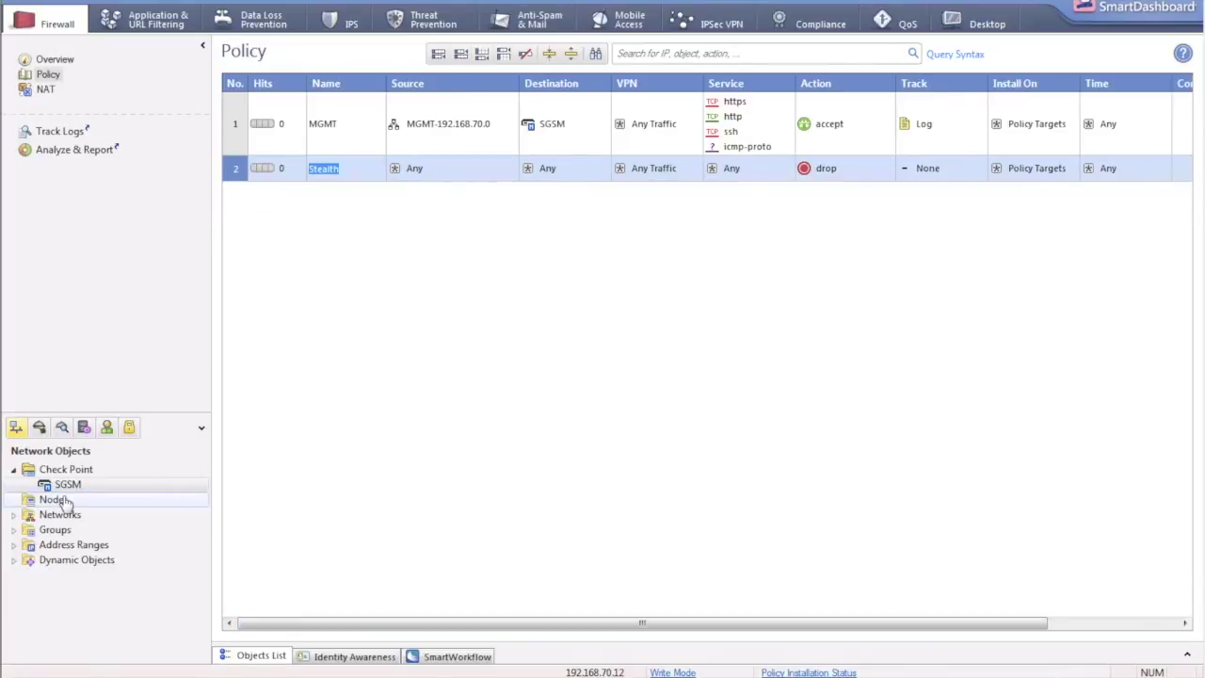
Create a host node named LAN-PC-_192.168.1.1 with IPv4 address 192.168.1.1.
left_click(58, 500)
right_click(66, 505)
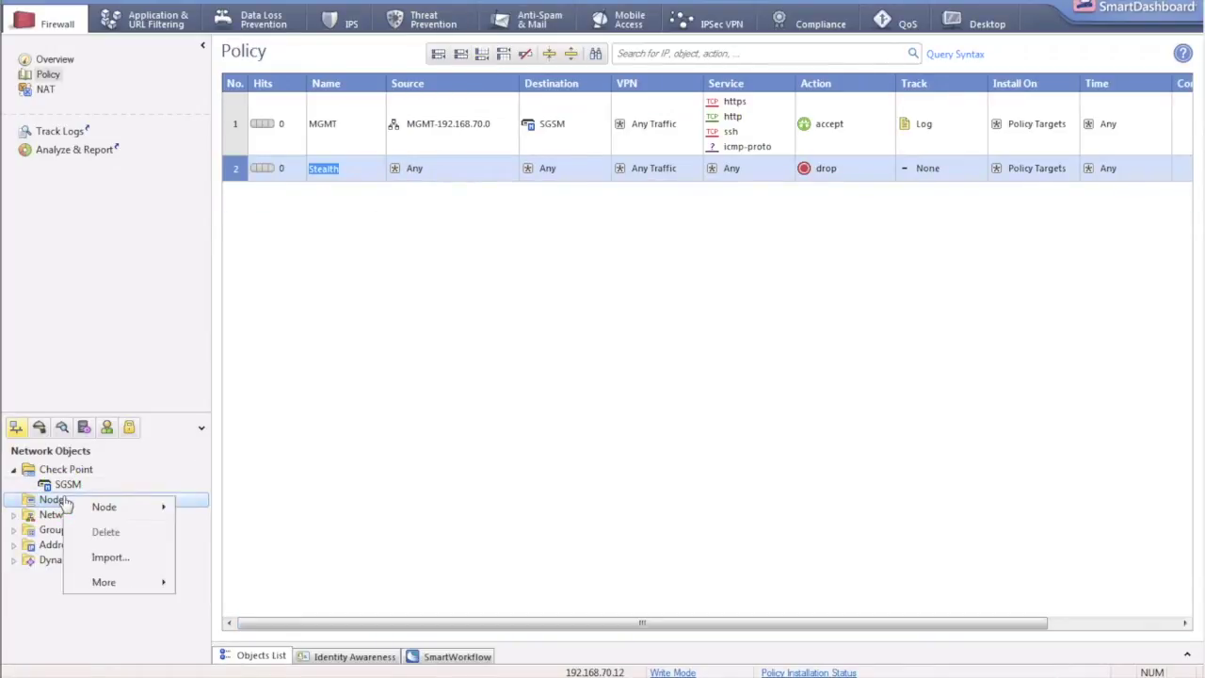
mouse_move(122, 509)
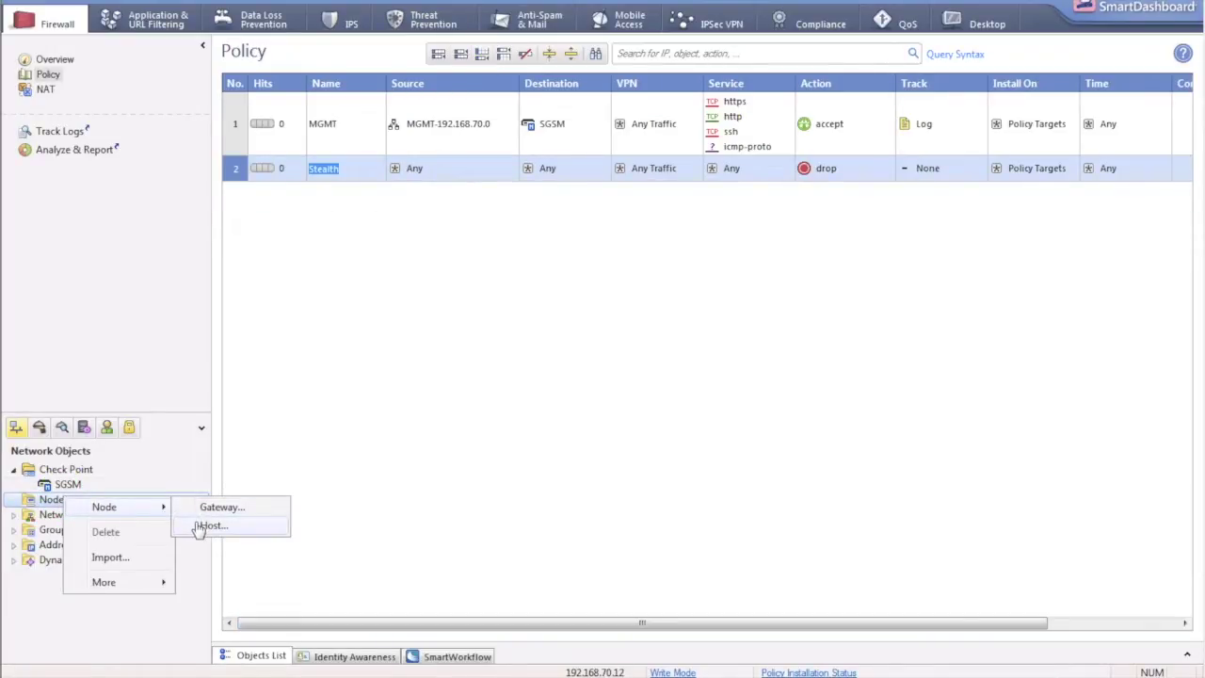
left_click(207, 525)
type("LAN ")
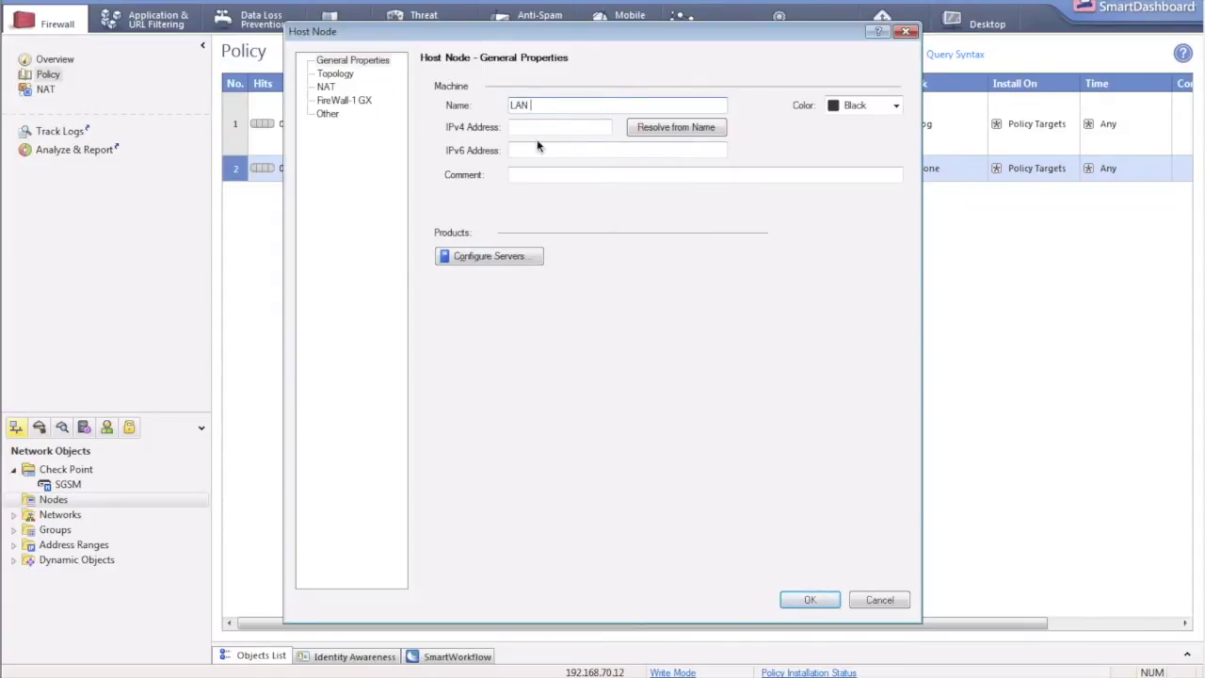
type("-PC- 192.168.1.1")
left_click(556, 129)
type("192")
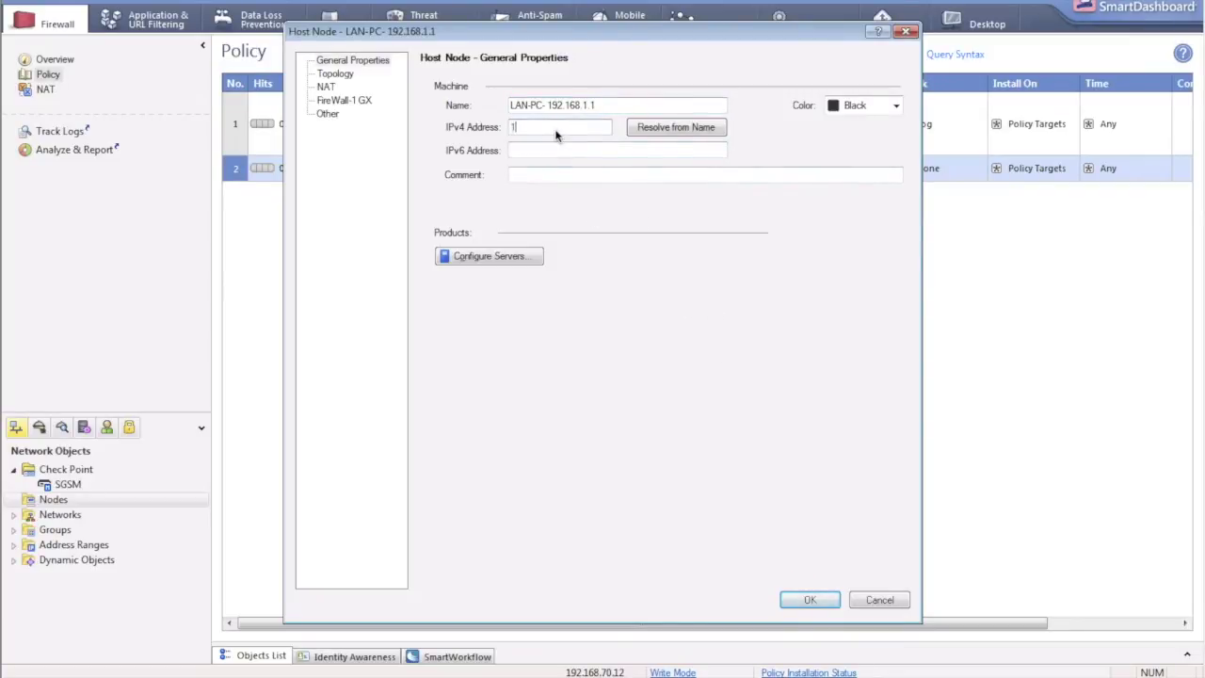
type(".168.1.1")
Save the host past the space-character warning and add a third rule below Stealth.
left_click(836, 603)
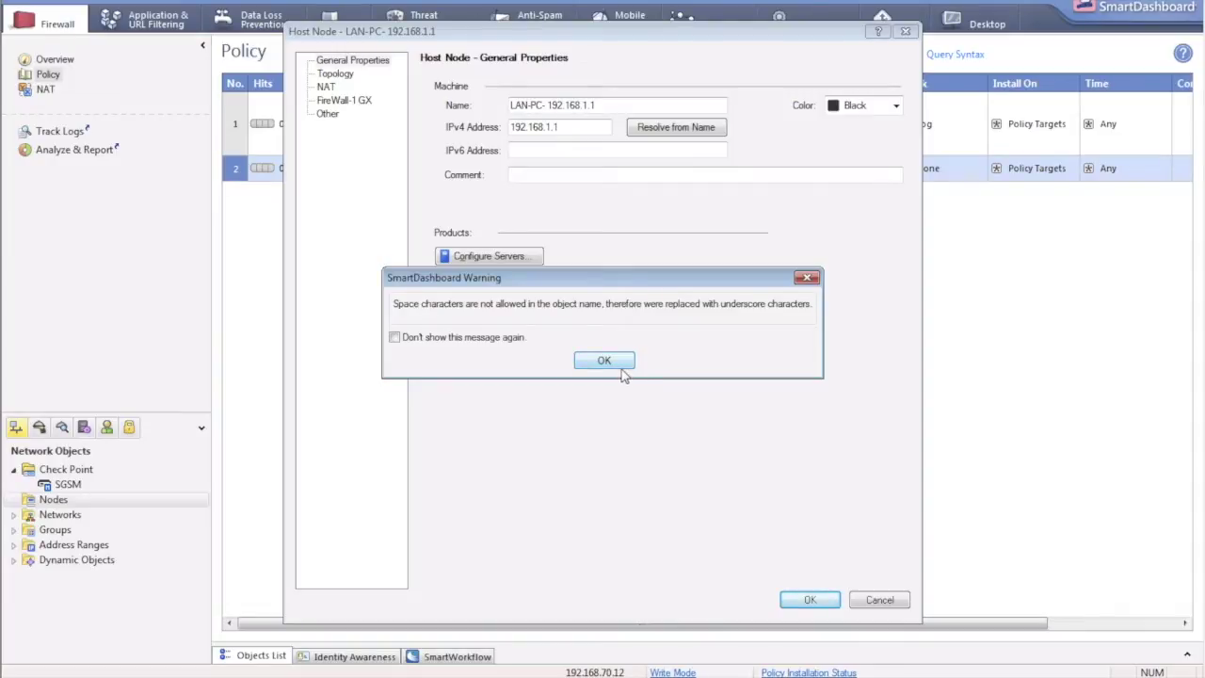
left_click(609, 363)
left_click(605, 361)
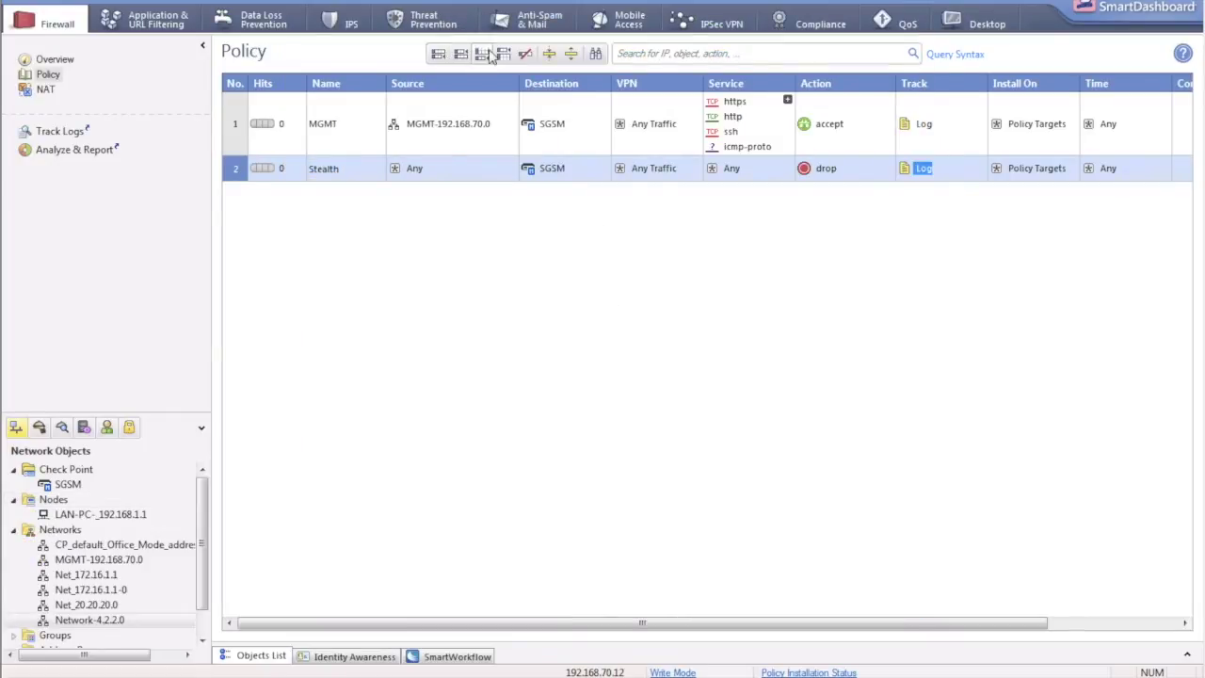
left_click(482, 54)
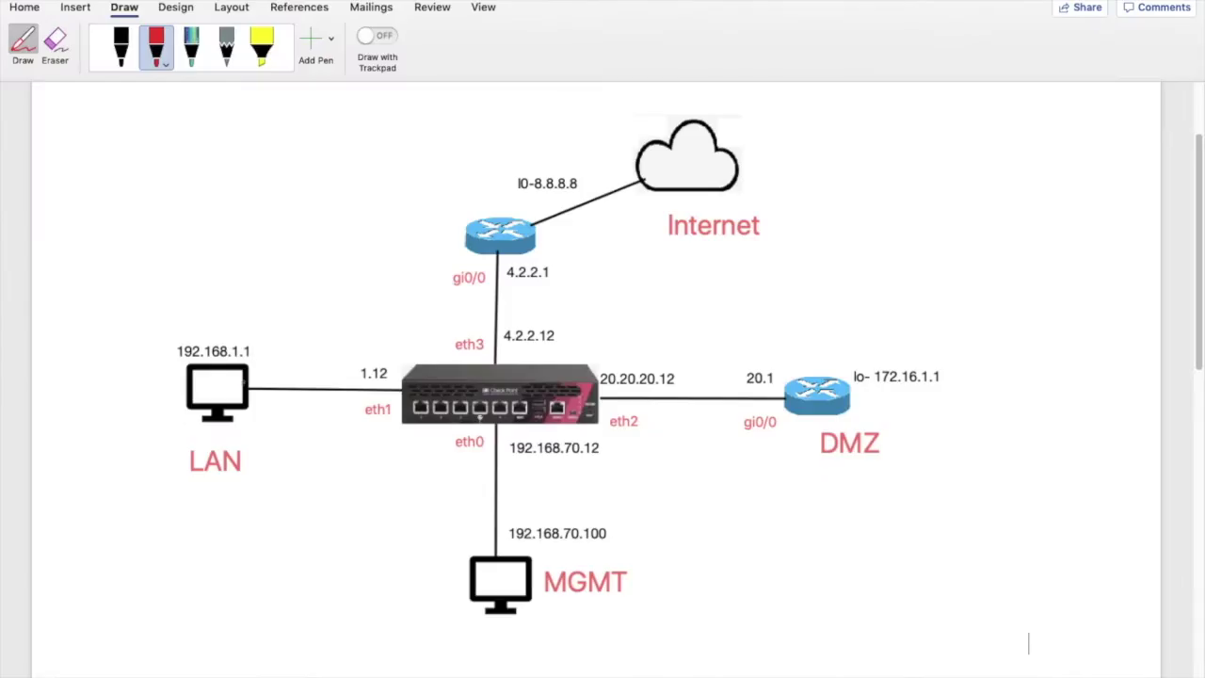
Rename rule 3 to in-out.
mouse_move(239, 384)
left_mouse_down()
mouse_move(328, 378)
mouse_move(426, 346)
mouse_move(490, 243)
mouse_move(620, 152)
left_mouse_up()
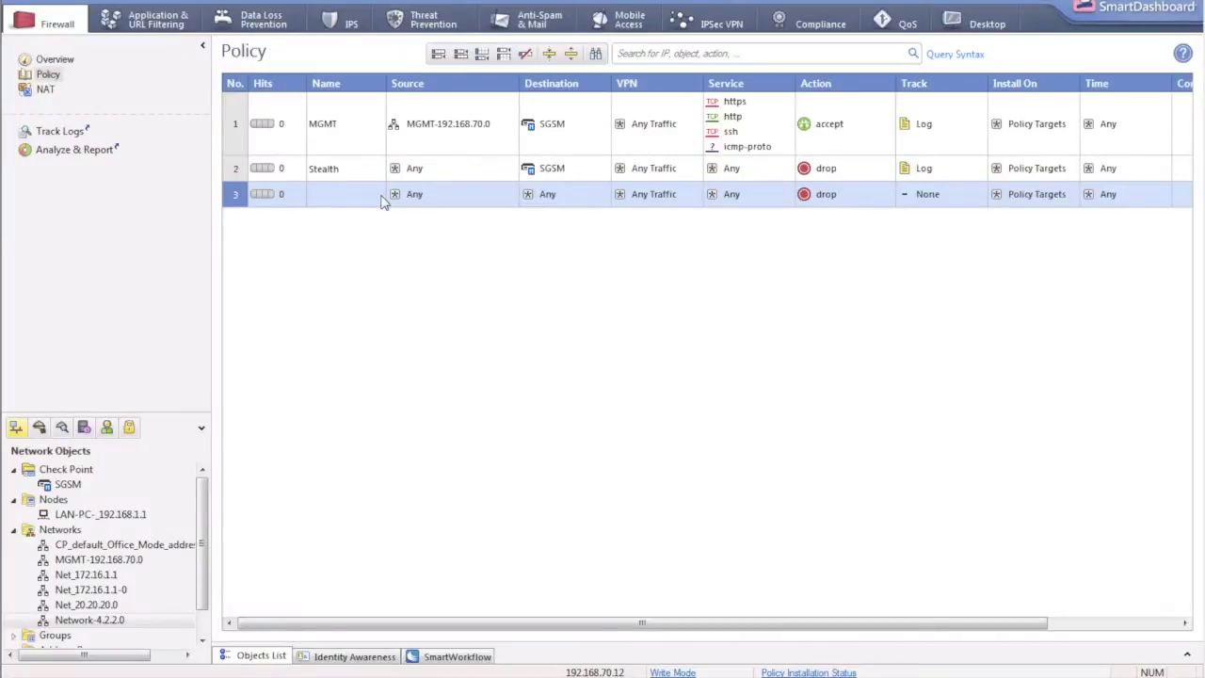
right_click(330, 204)
left_click(341, 210)
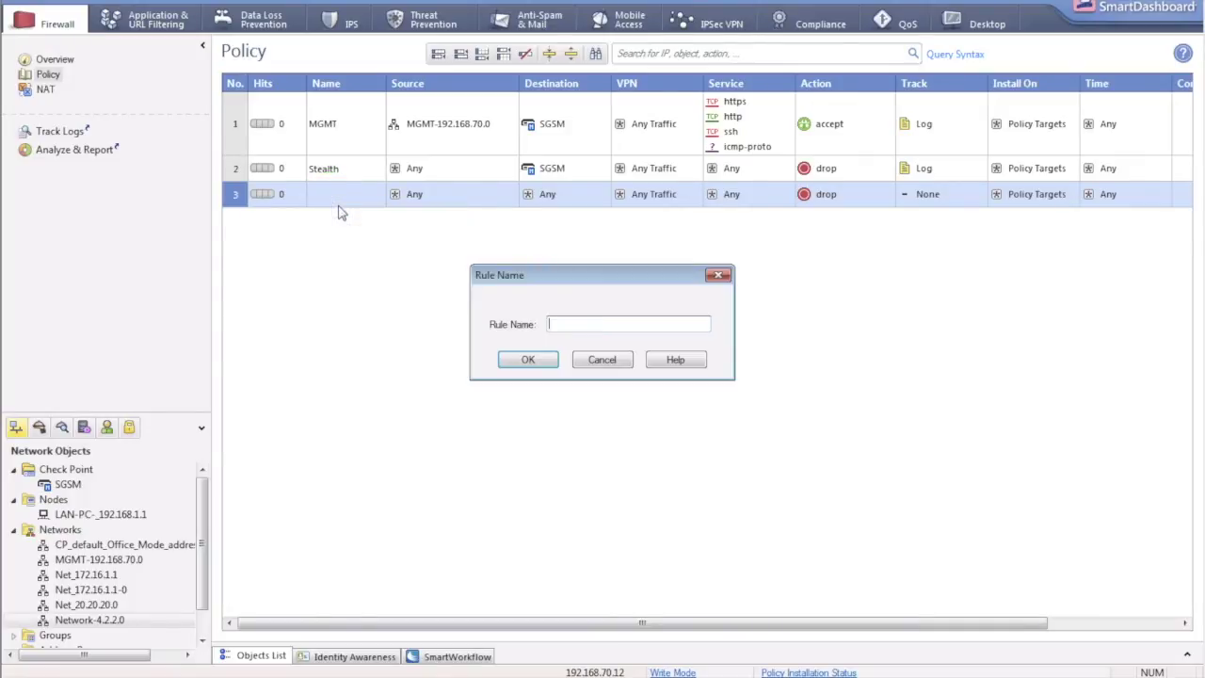
type("in-out")
left_click(528, 360)
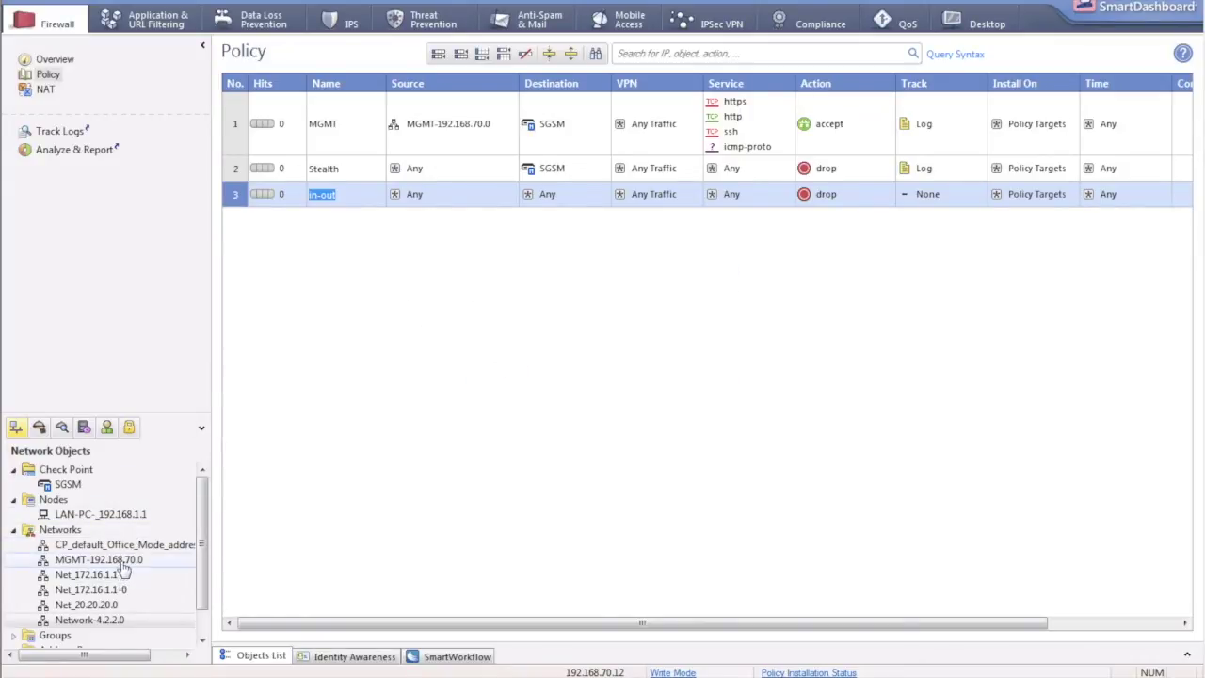
Give rule 3 source LAN-PC-_192.168.1.1, action accept, and Log tracking.
left_click_drag(113, 516, 433, 195)
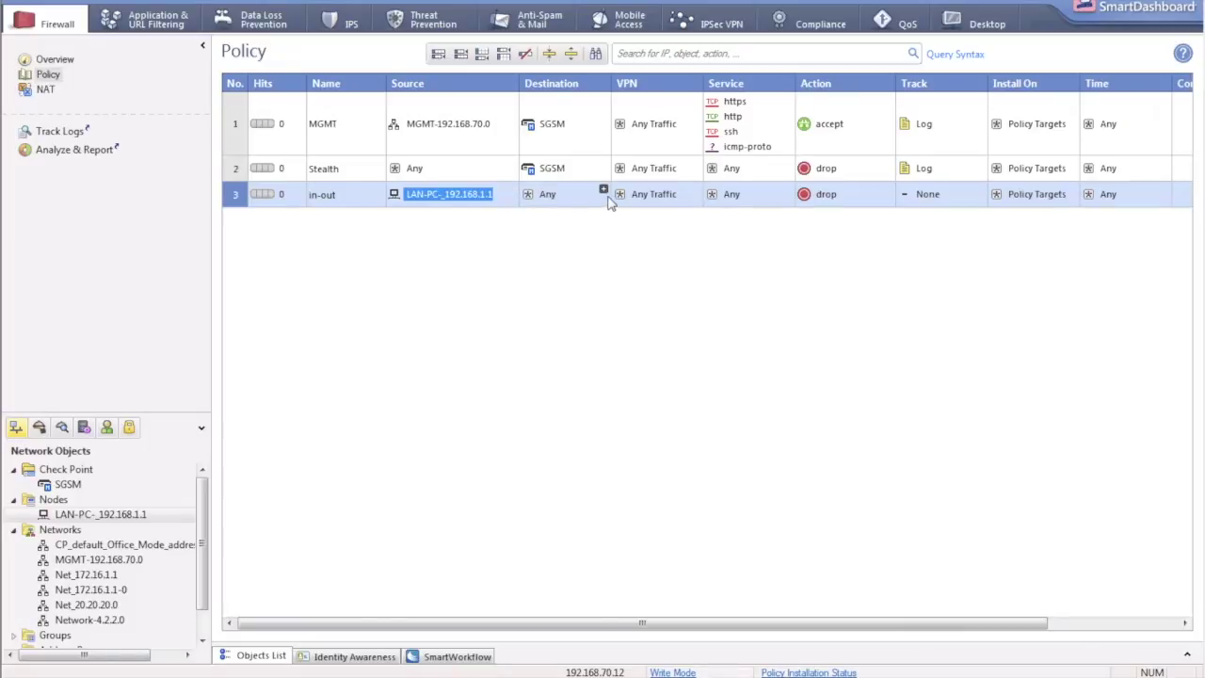
left_click(630, 84)
left_click_drag(630, 84, 640, 84)
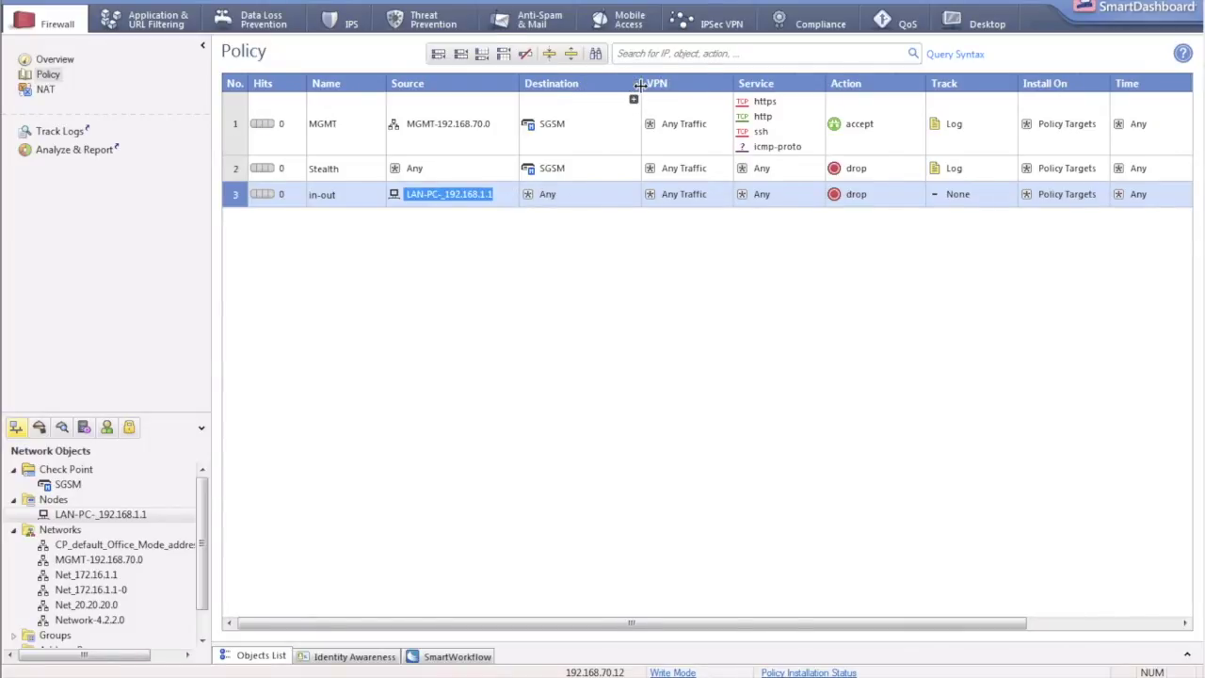
left_click(853, 194)
right_click(853, 194)
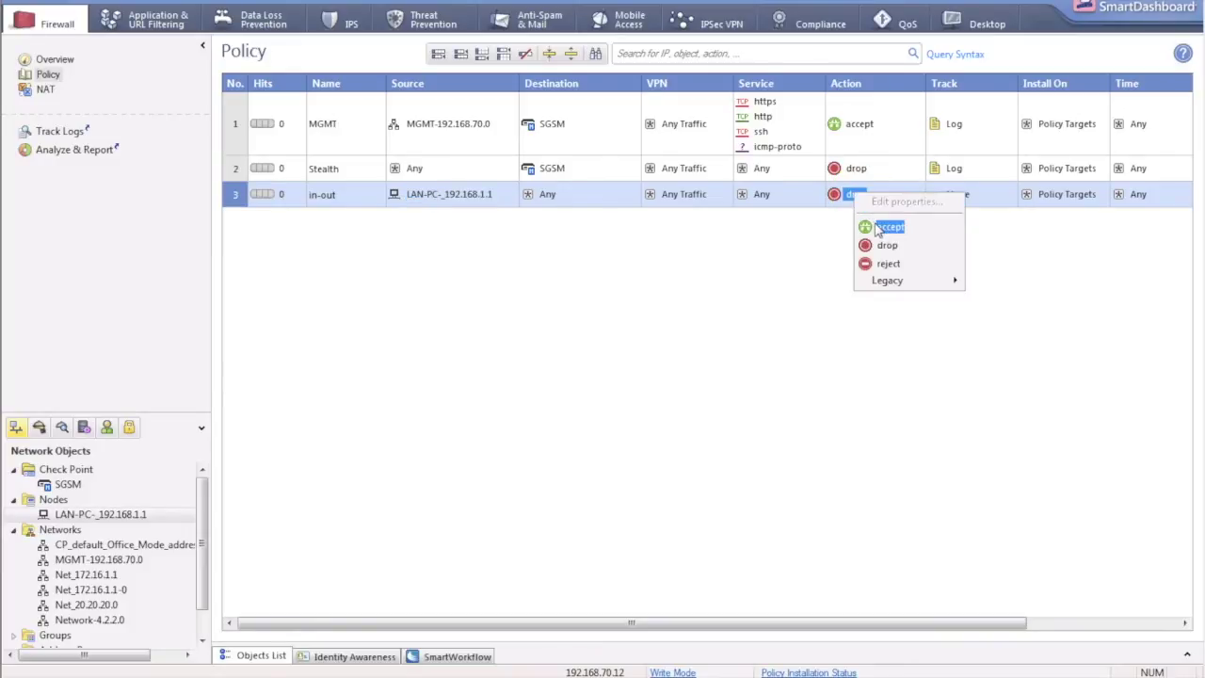
left_click(876, 230)
right_click(963, 195)
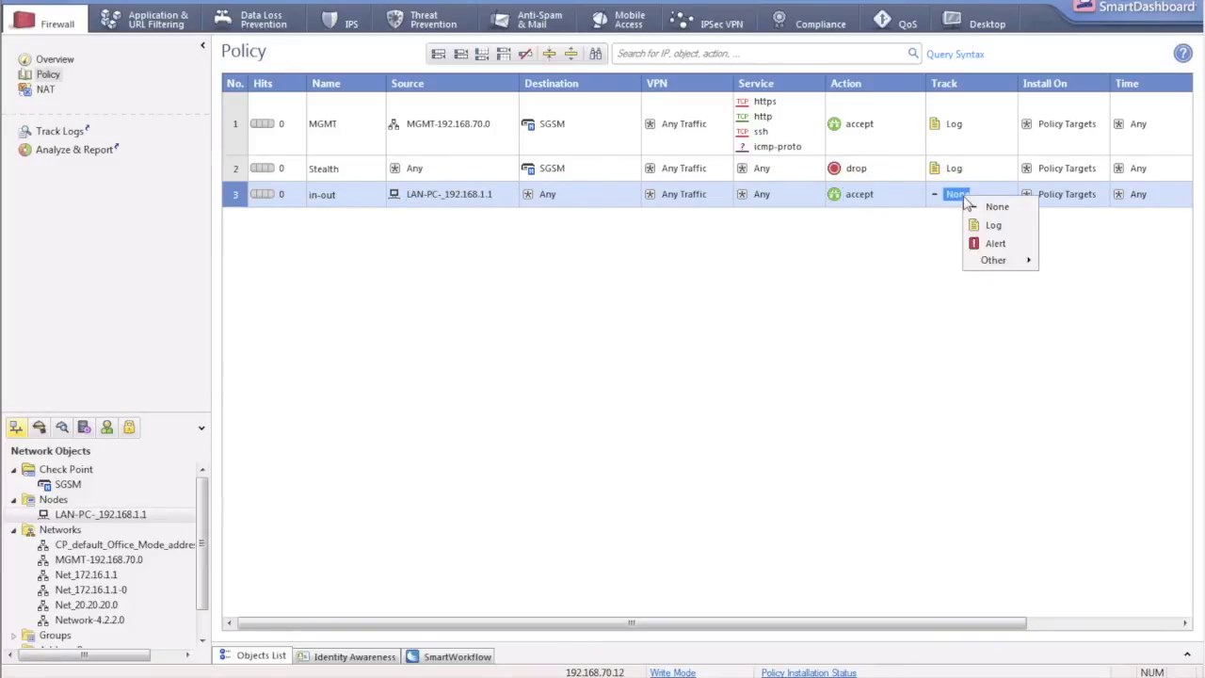
left_click(979, 226)
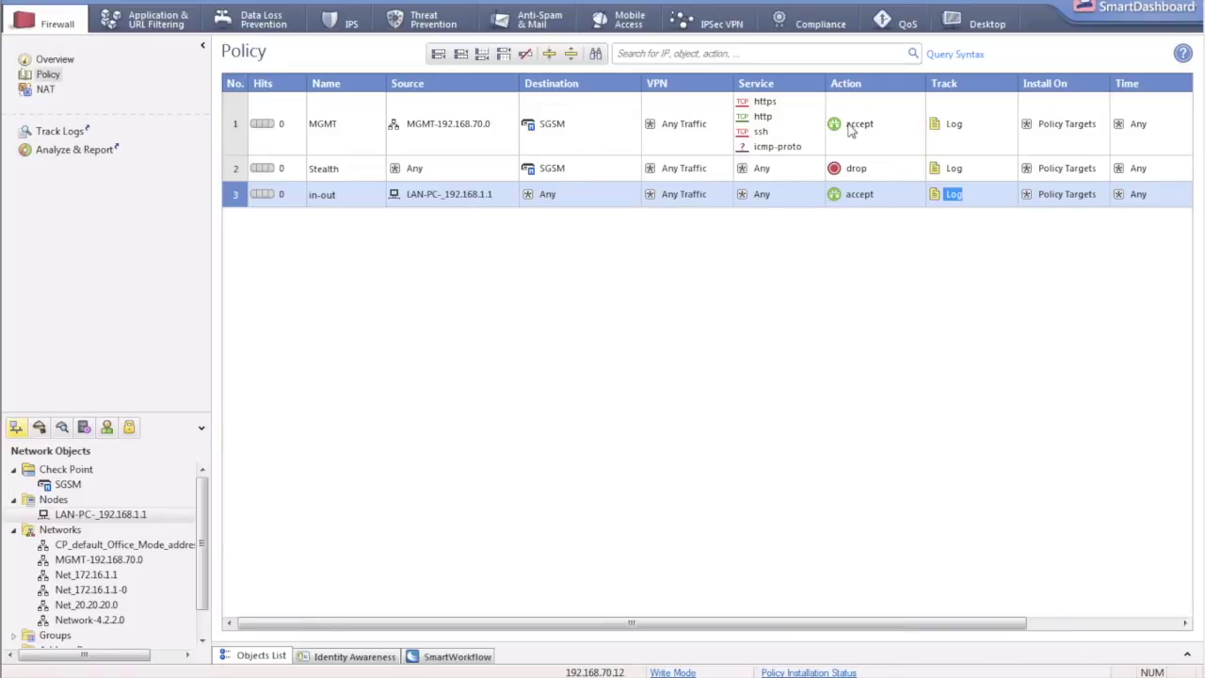
mouse_move(807, 195)
left_click(482, 55)
Rename rule 5 to Cleanup and set its tracking to Log.
right_click(337, 244)
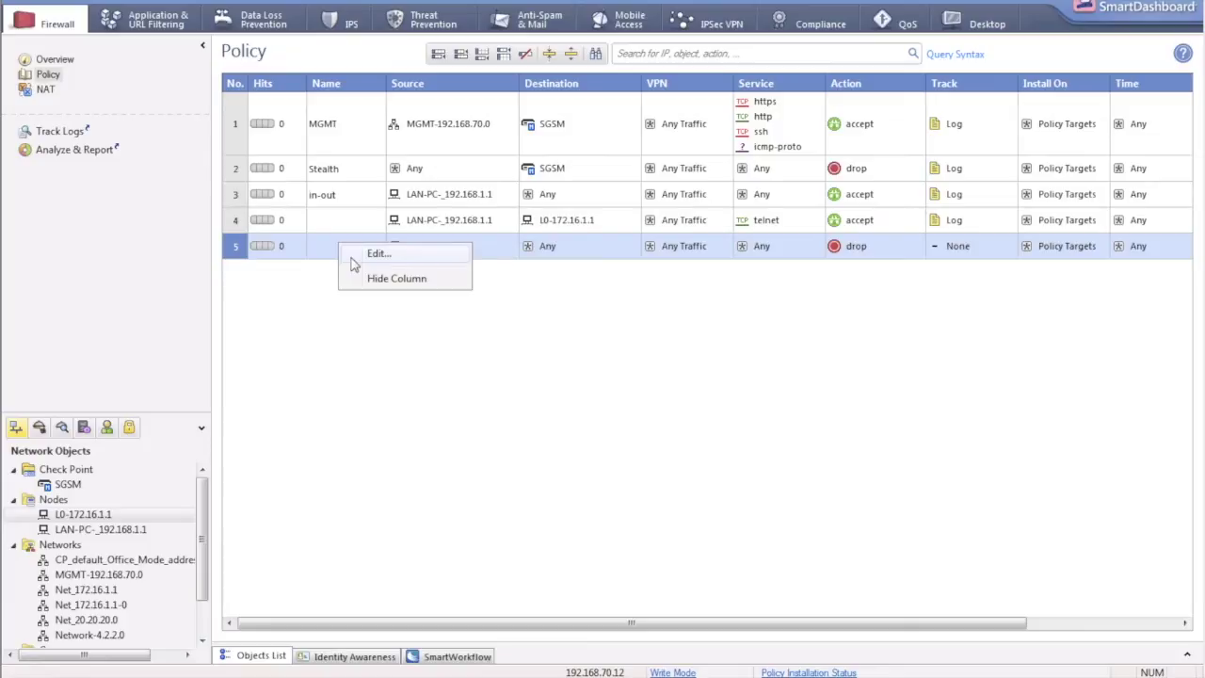
left_click(352, 262)
type("Cla")
key("BackSpace")
type("ea")
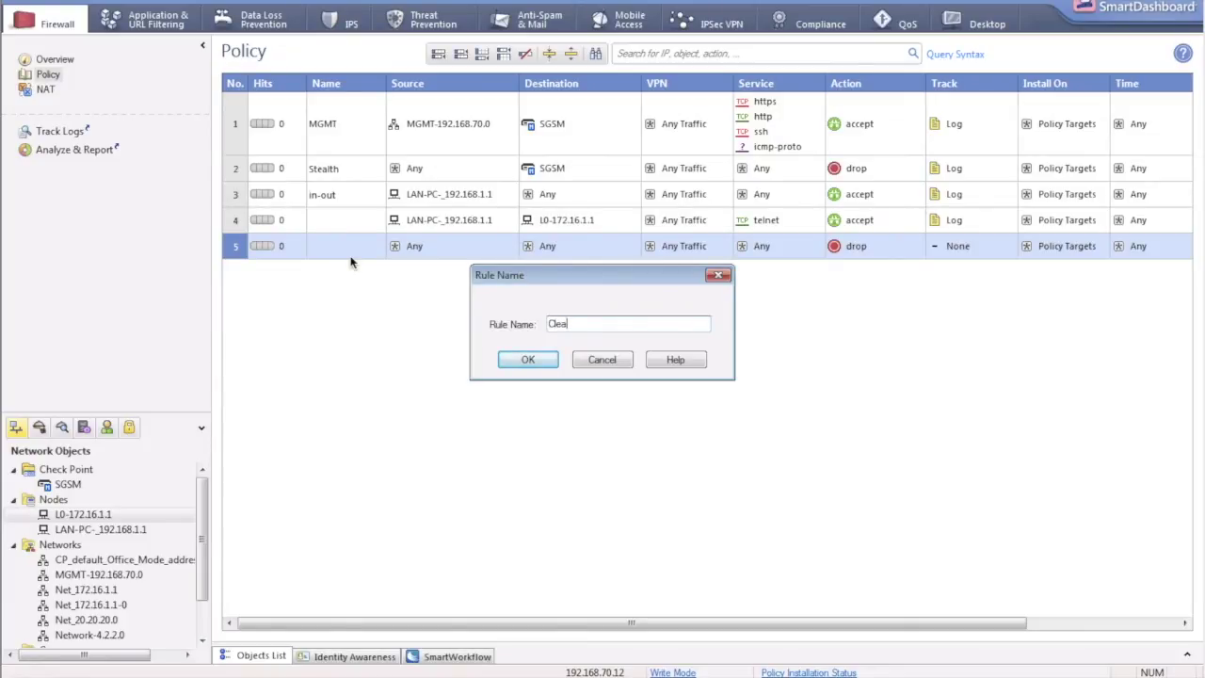
type("nup")
left_click(514, 359)
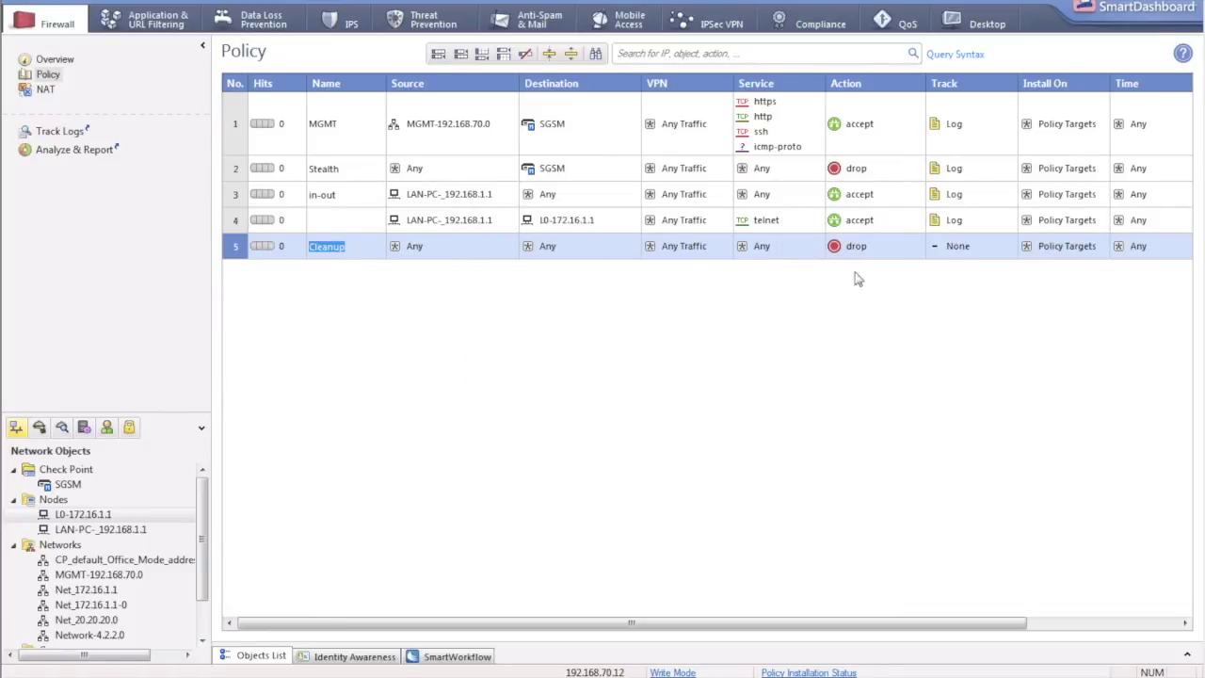
left_click(962, 250)
right_click(962, 251)
left_click(982, 279)
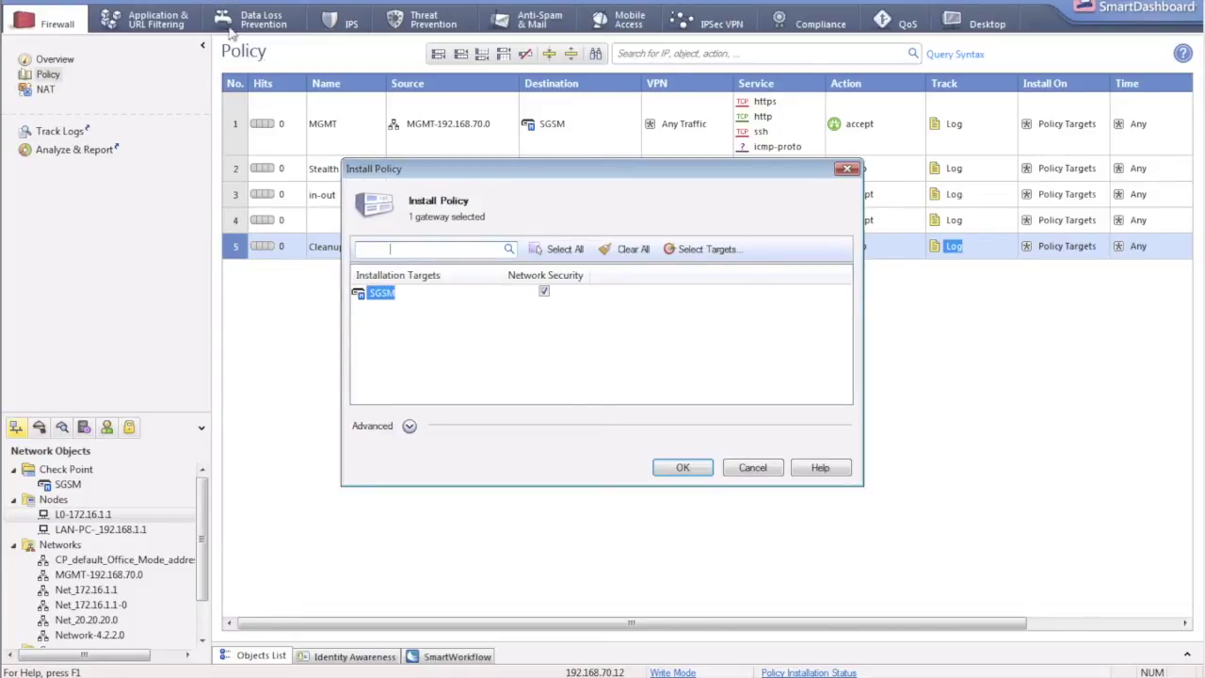
Install the policy on SGSM and close the successful installation report.
left_click(704, 472)
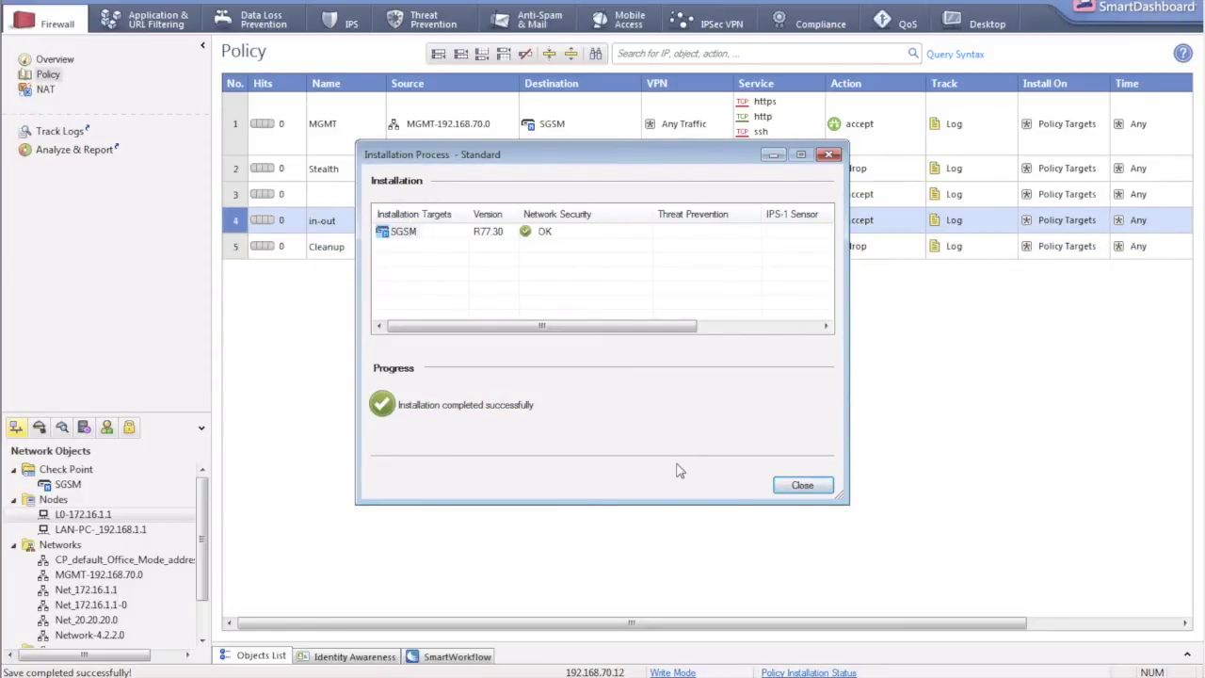
left_click(801, 485)
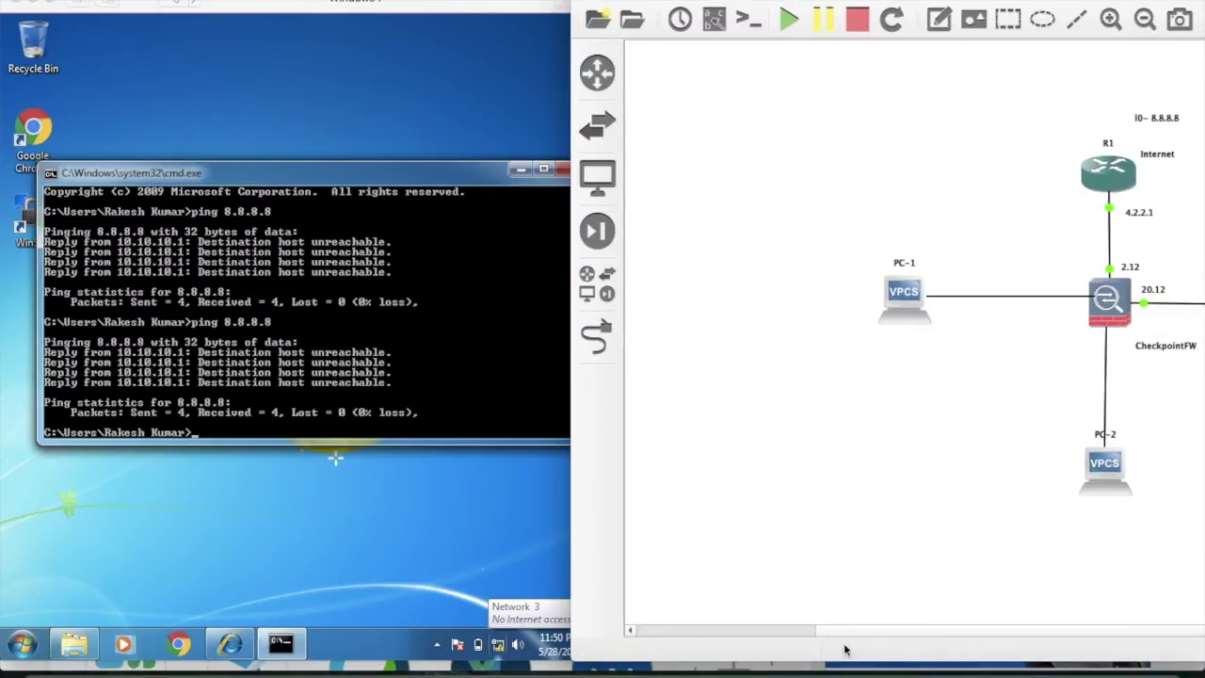
Run ping 8.8.8.8 from the LAN PC's command prompt.
left_click_drag(842, 638, 999, 616)
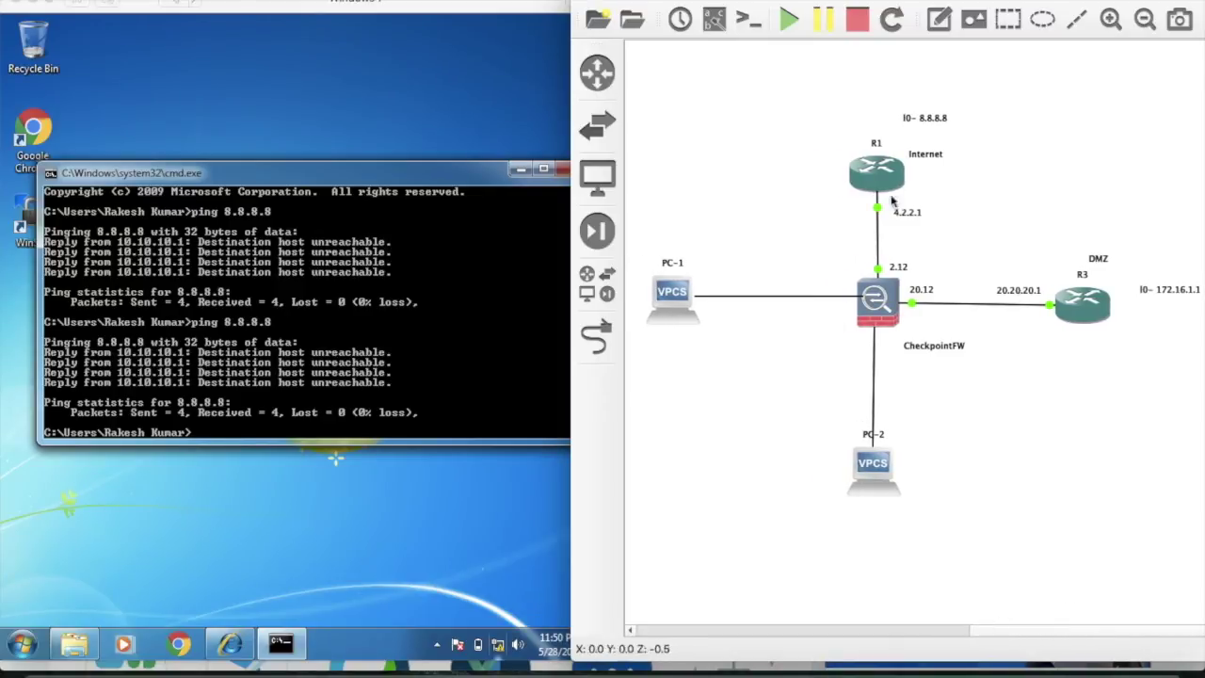
mouse_move(893, 181)
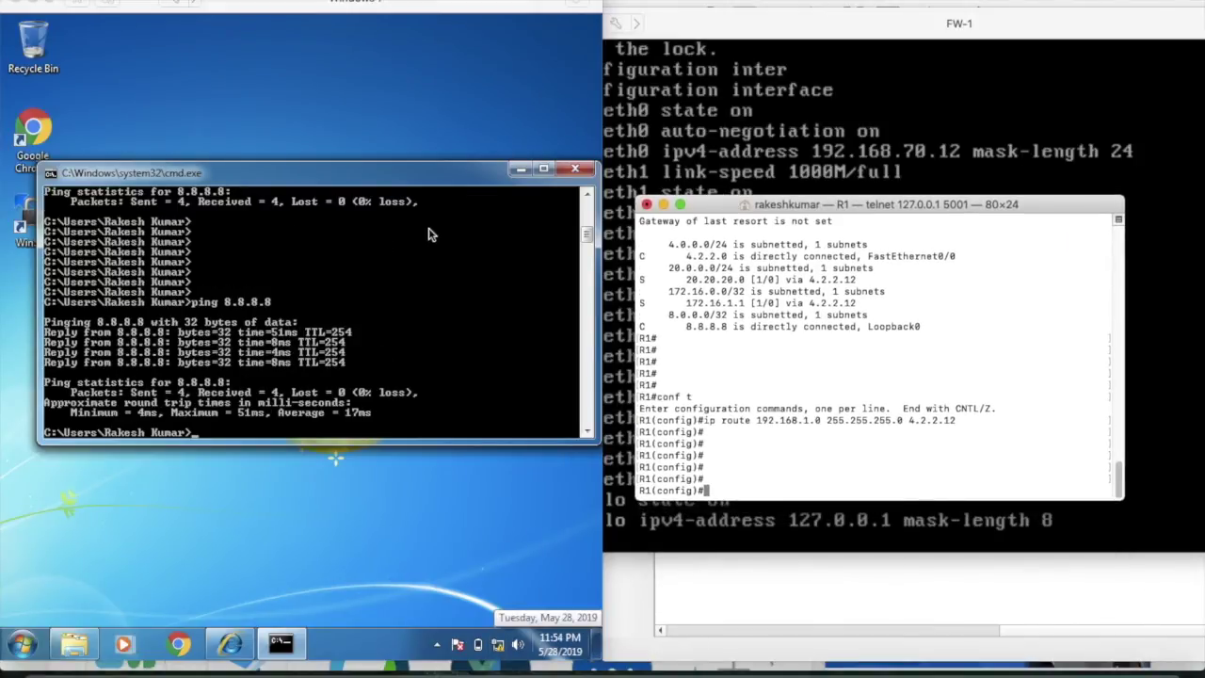
left_click(397, 386)
key("Return")
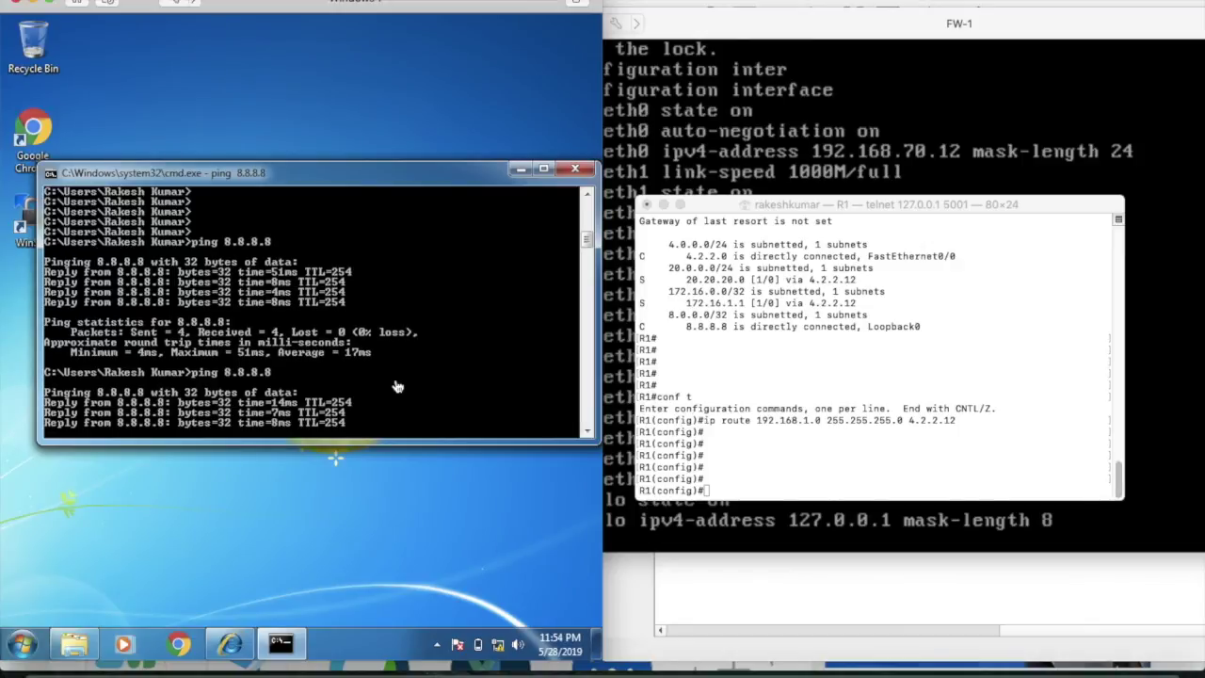
Run ping 172.16.1.1 from the command prompt and check for replies.
left_click(737, 618)
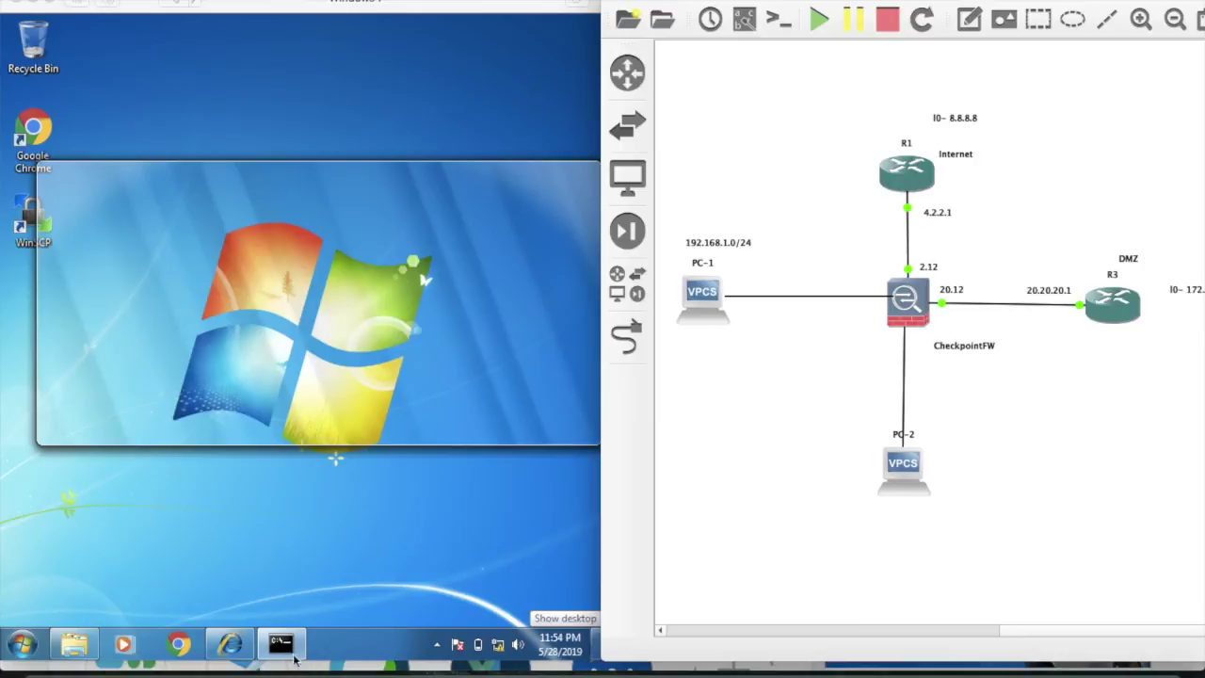
left_click(289, 653)
key("Return")
key("Return")
type("pin")
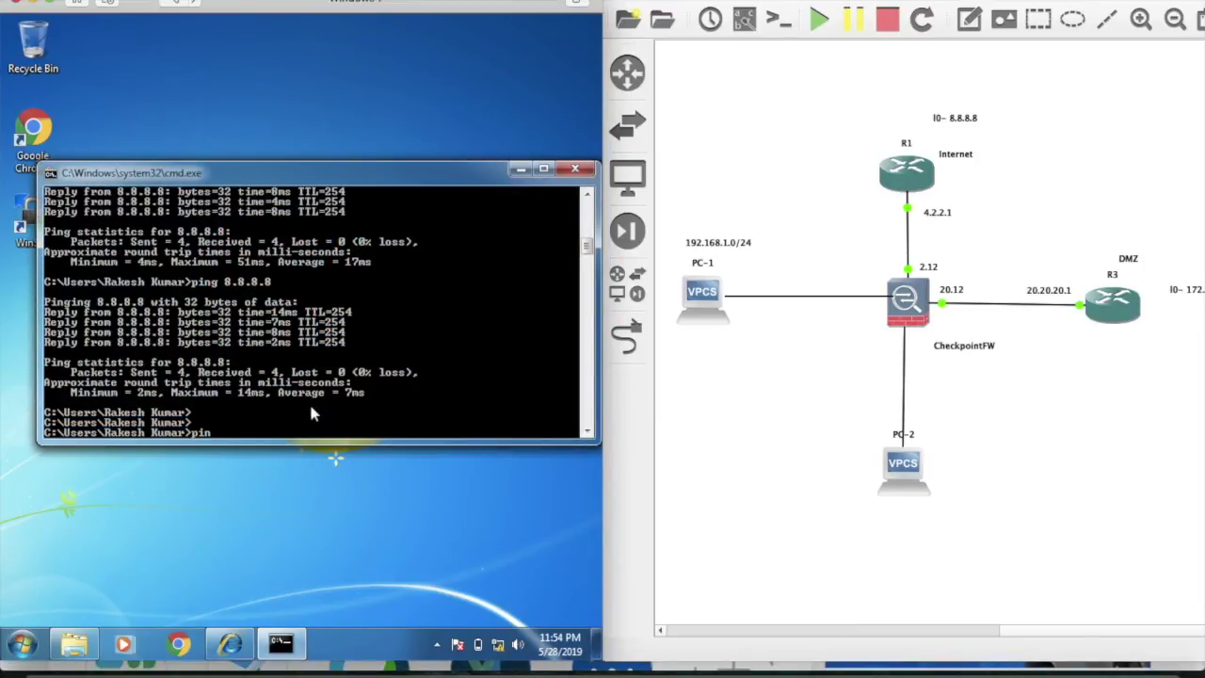
type("g 172.16.1.1")
key("Return")
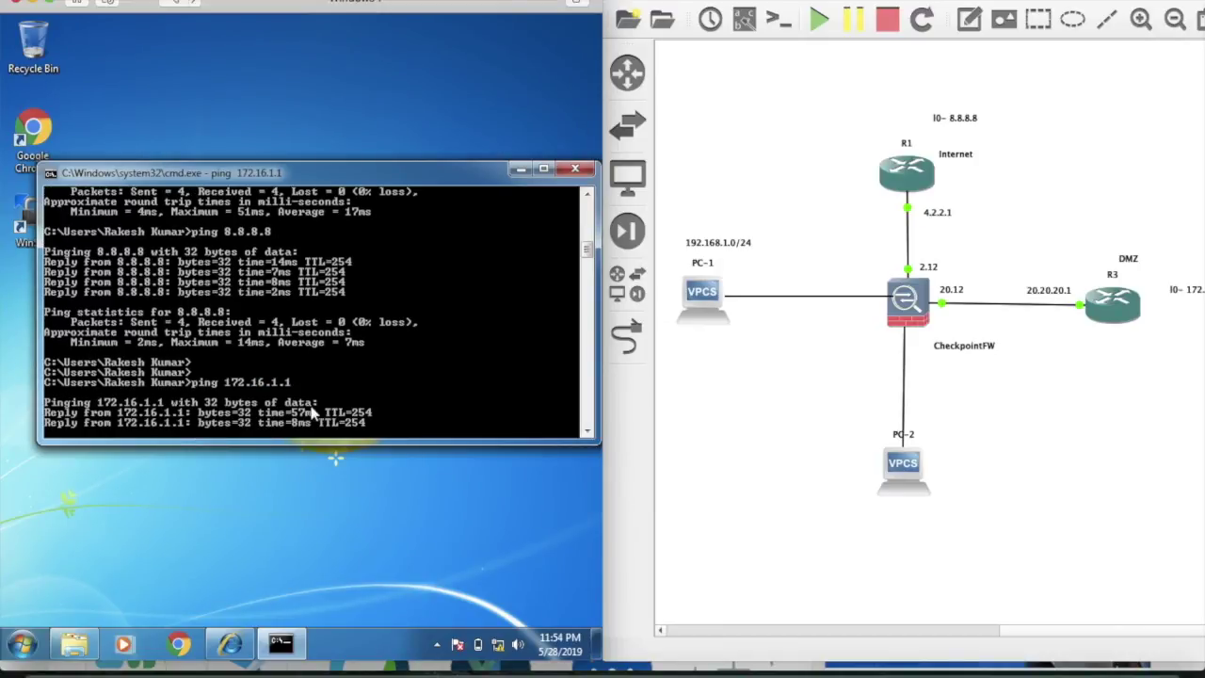